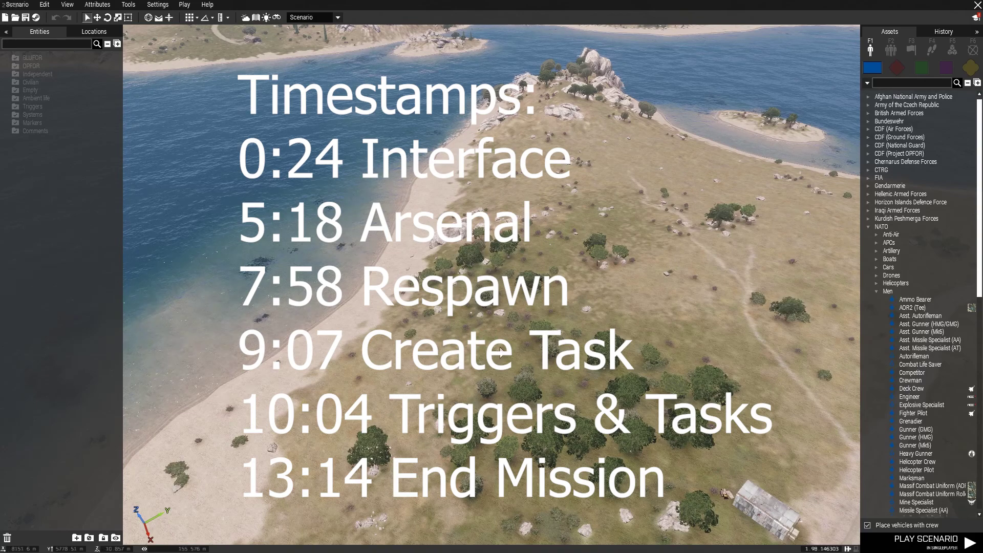
scroll(502, 352, "down", 3)
scroll(581, 354, "down", 1)
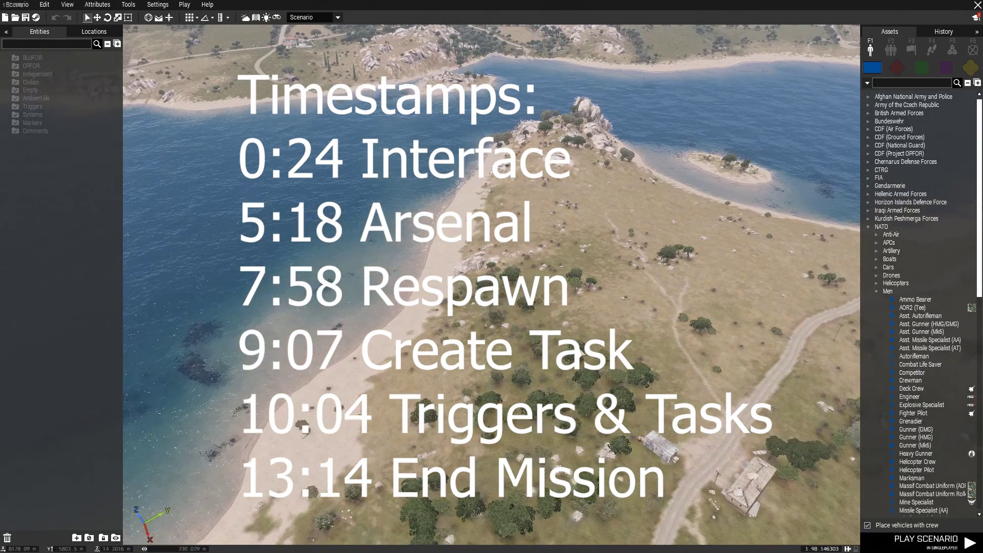
mouse_move(581, 355)
right_mouse_down()
mouse_move(176, 331)
mouse_move(195, 318)
mouse_move(531, 339)
mouse_move(620, 334)
mouse_move(603, 351)
mouse_move(625, 353)
mouse_move(600, 333)
mouse_move(733, 305)
right_mouse_up()
key("w")
key("w")
key("a")
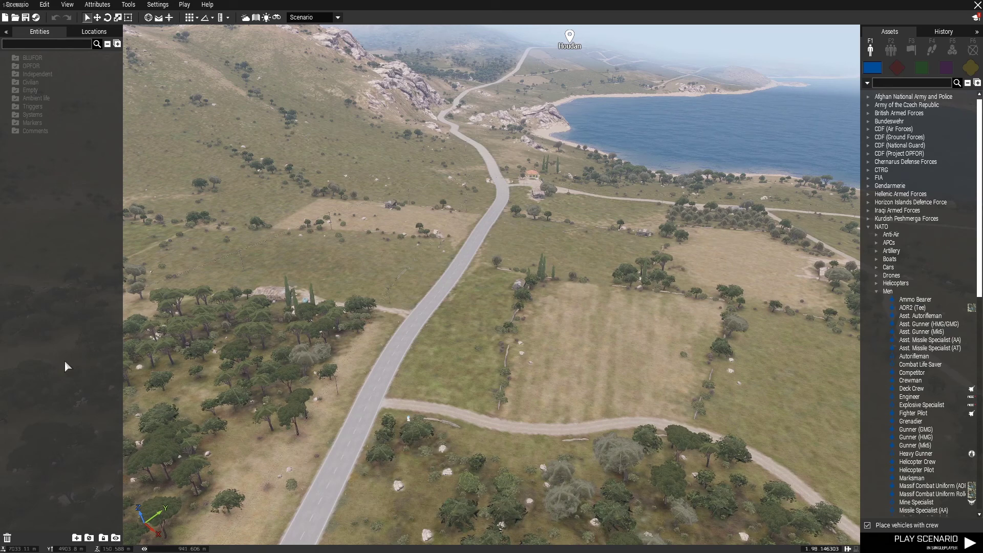
- Collapse the NATO asset group and move the camera to the Airport location on Malden 2035
left_click(870, 227)
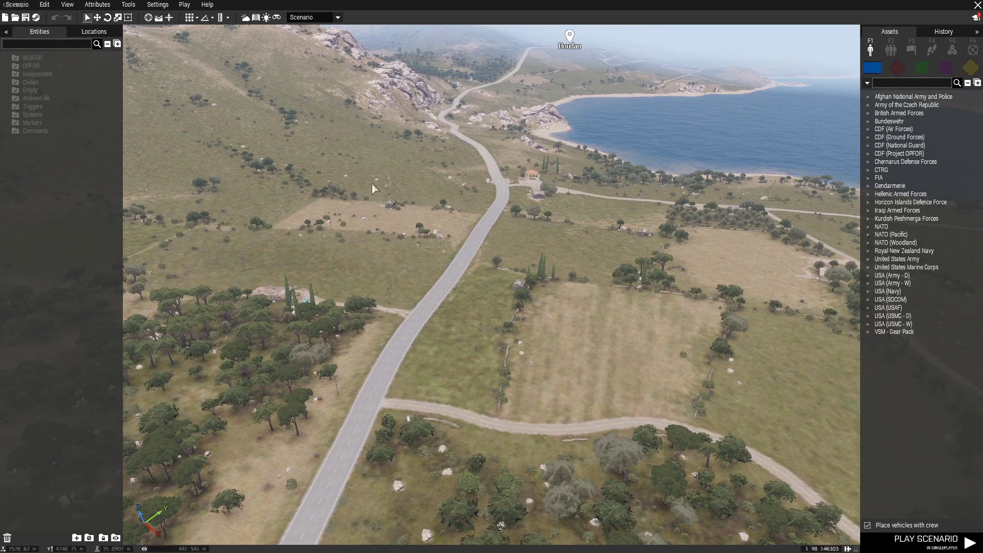
left_click_drag(43, 60, 32, 182)
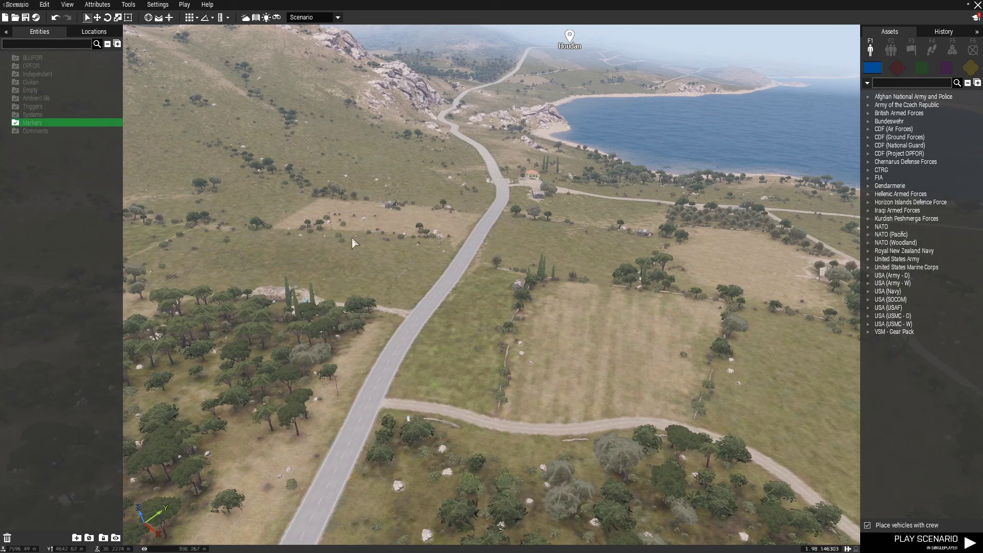
left_click(93, 32)
left_click(53, 66)
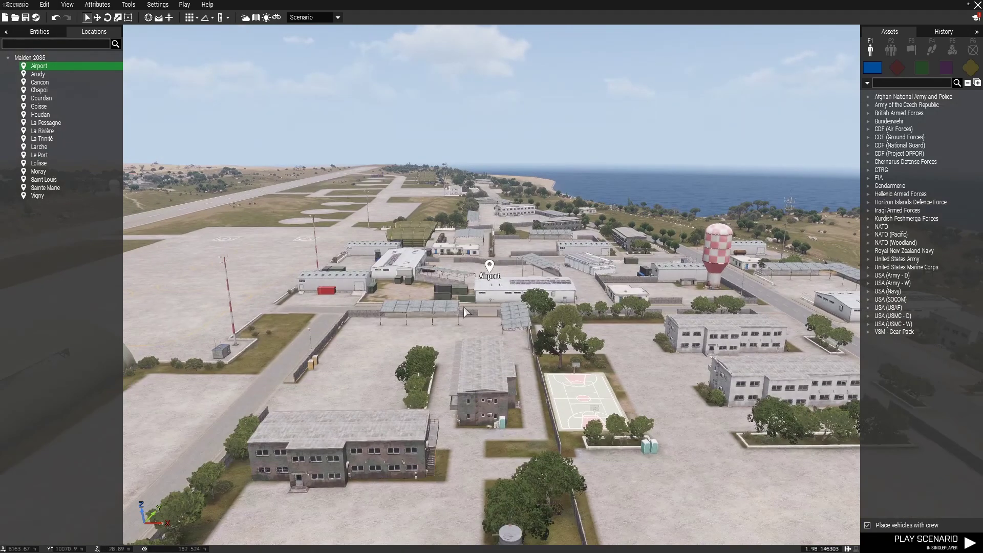
- View the island on the map and inspect the Arudy location in the 3D view
key("m")
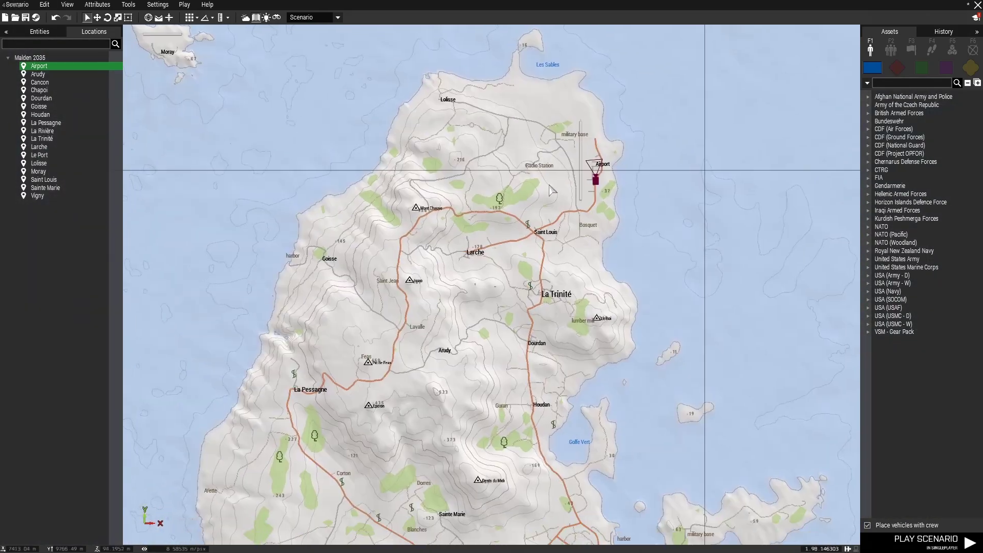
left_click(44, 75)
key("m")
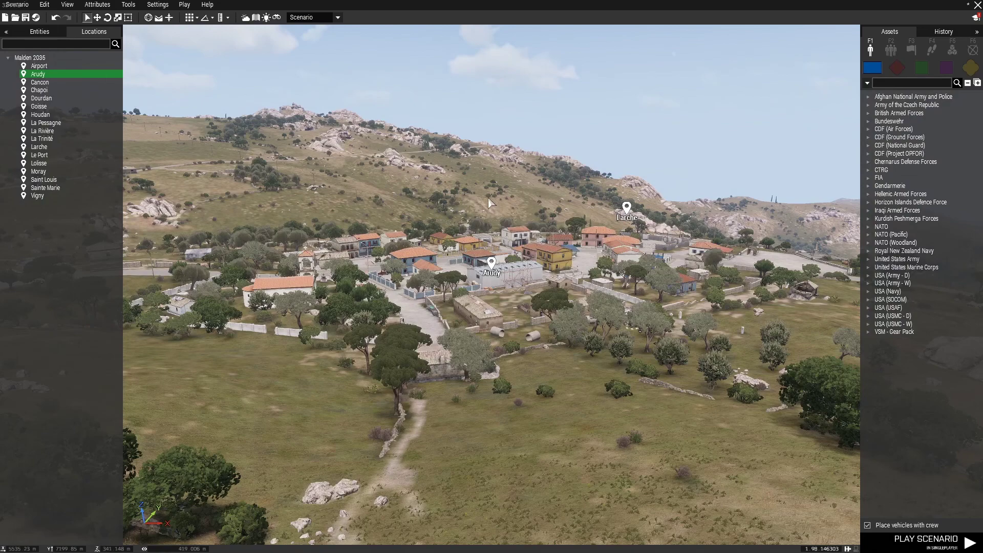
scroll(499, 331, "up", 5)
scroll(499, 336, "down", 10)
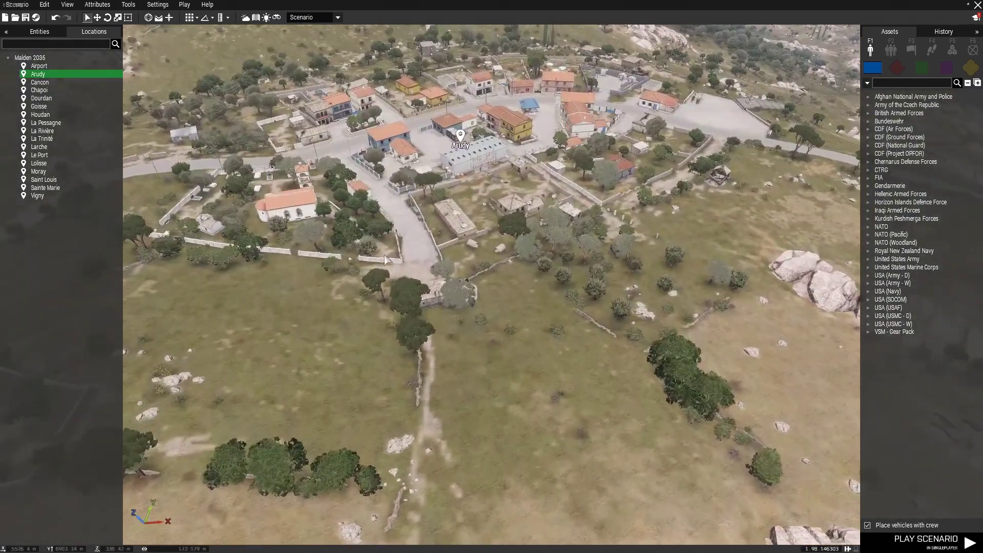
- Review the scenario file, attribute and play commands, inspecting the multiplayer attributes and closing them without changes
left_click(23, 10)
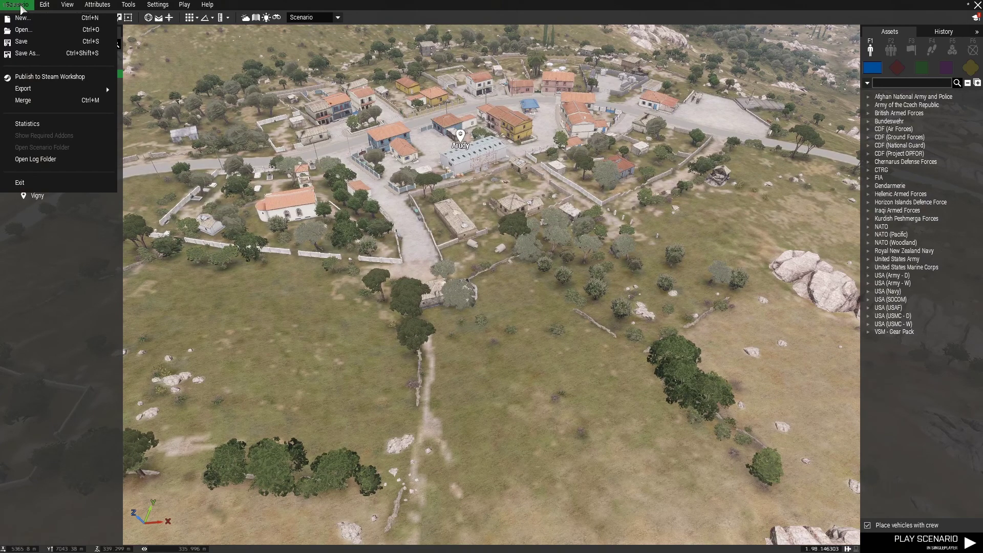
left_click(23, 9)
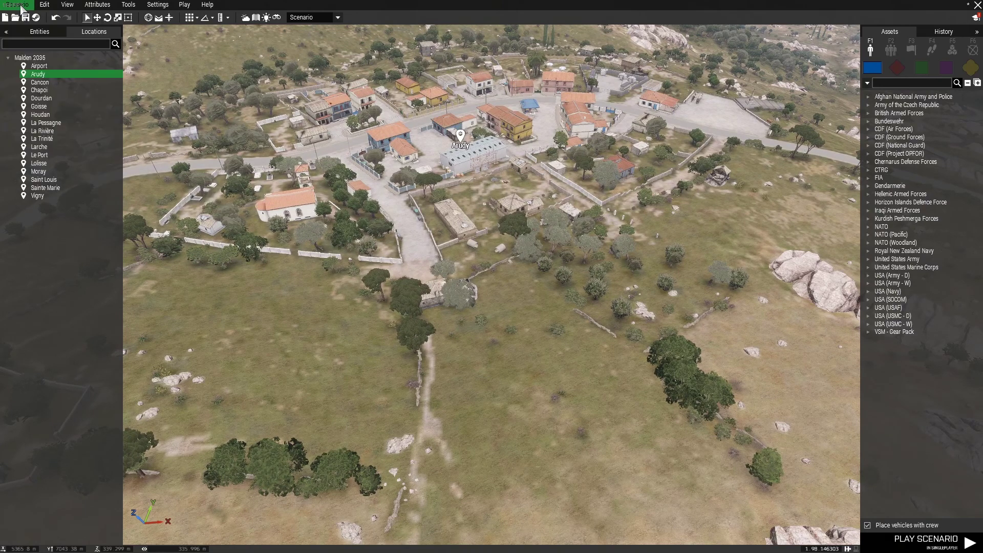
left_click(97, 6)
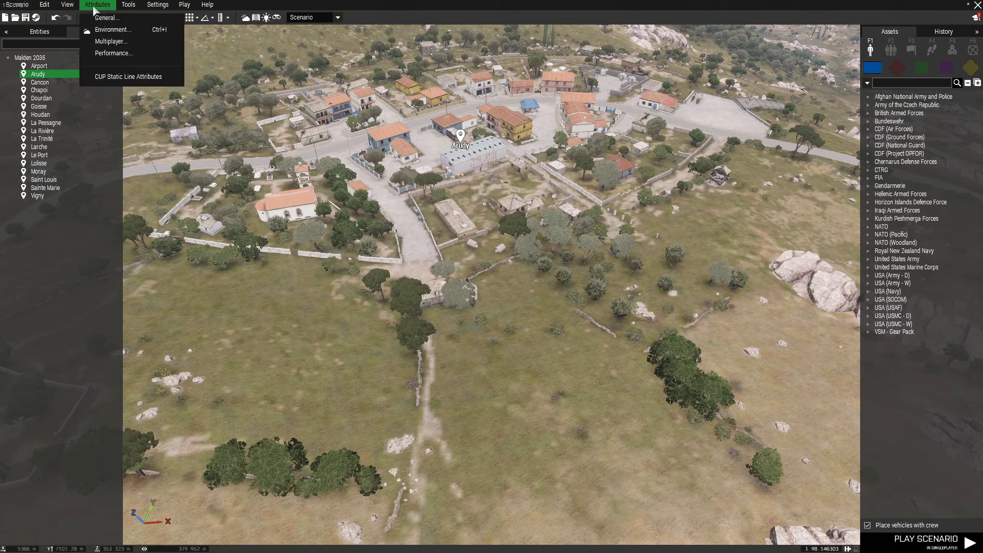
left_click(110, 41)
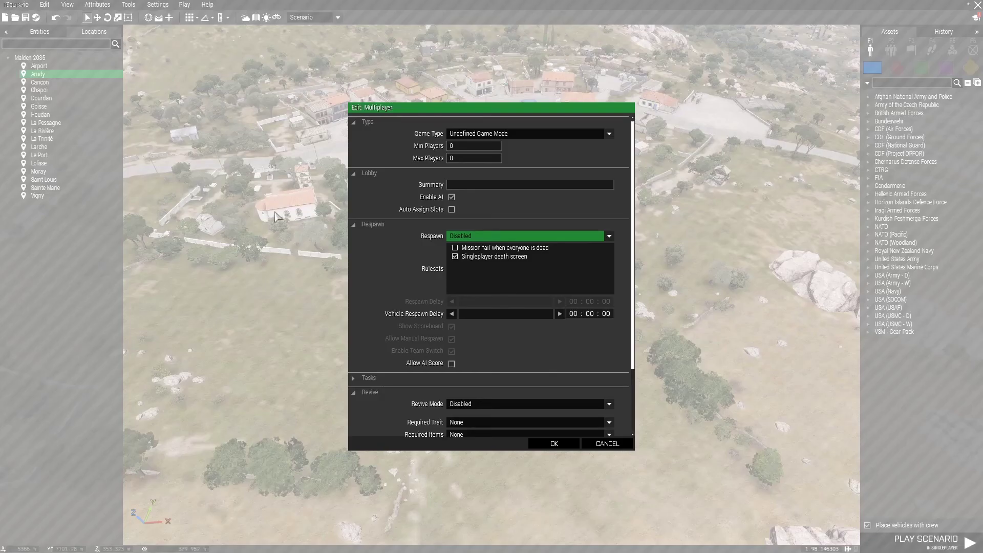
left_click(608, 443)
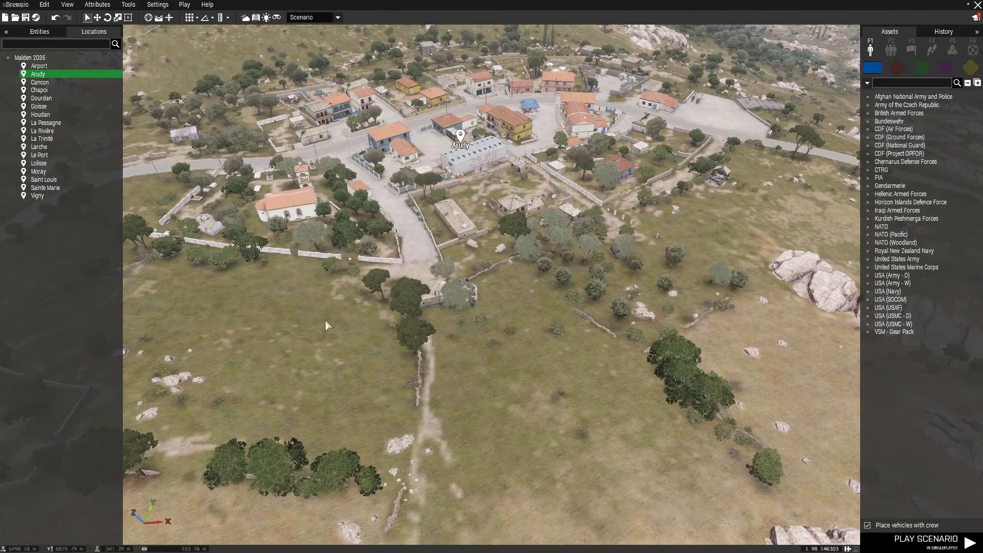
left_click(185, 7)
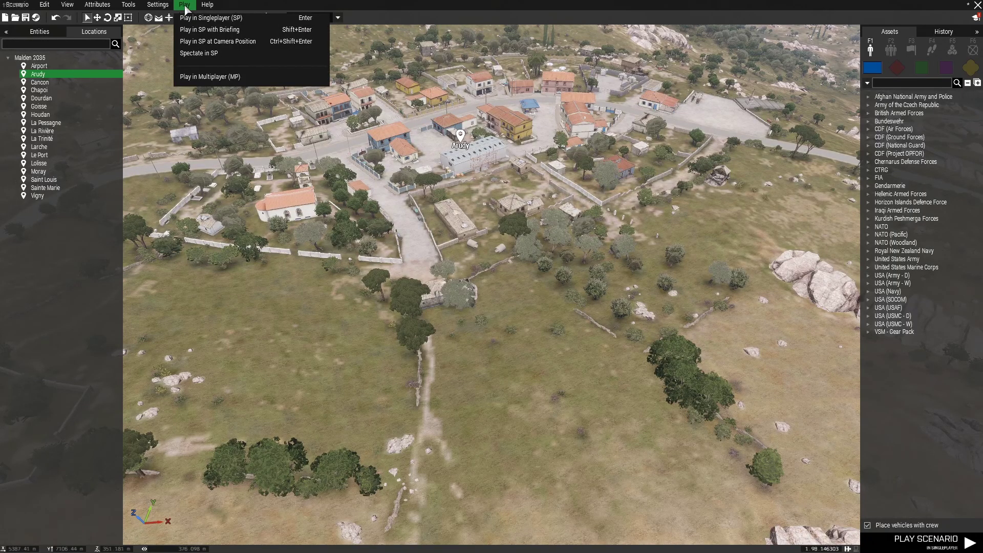
- Return the camera to the Airport location and position it over the open concrete apron beside the hangars
left_click(59, 65)
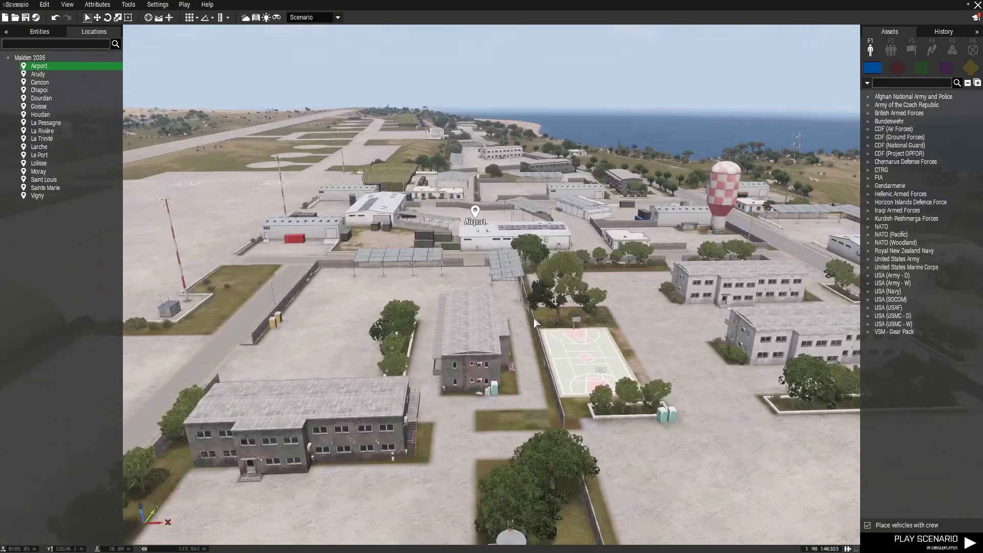
key("w")
right_click_drag(530, 321, 597, 368)
key("a")
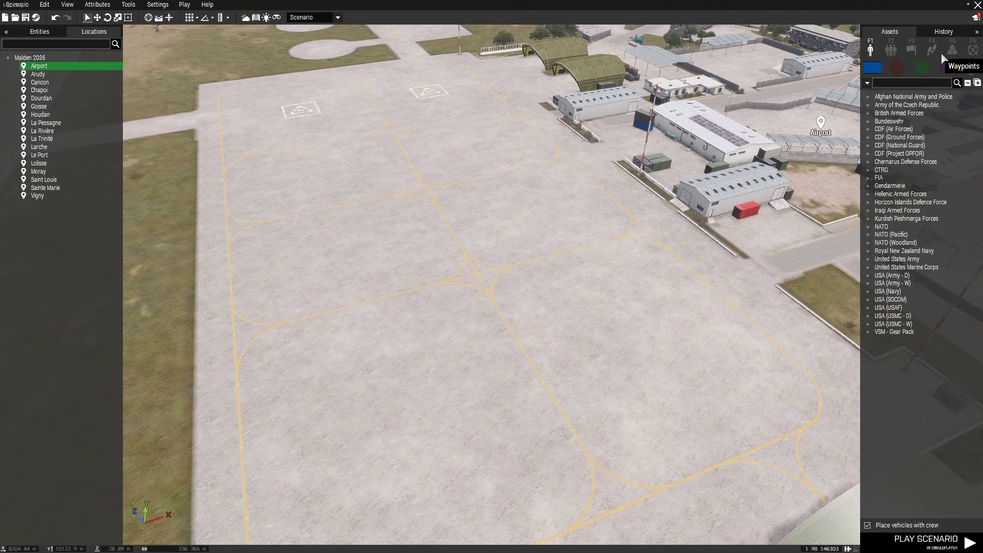
key("a")
mouse_move(534, 386)
right_mouse_down()
mouse_move(528, 395)
mouse_move(531, 387)
right_mouse_up()
key("w")
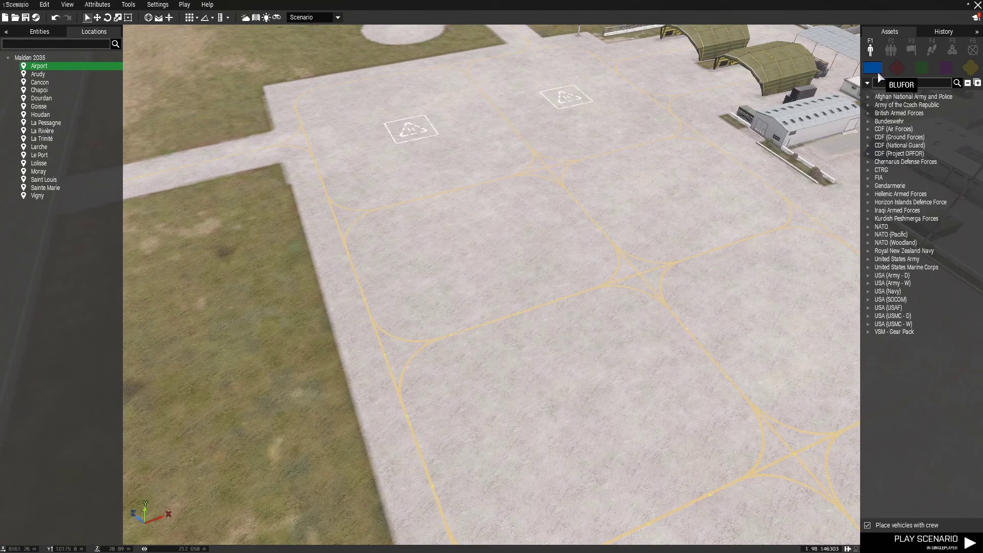
- Look through the OPFOR, Independent, Civilian and props asset lists, ending back at the BLUFOR factions
left_click(922, 67)
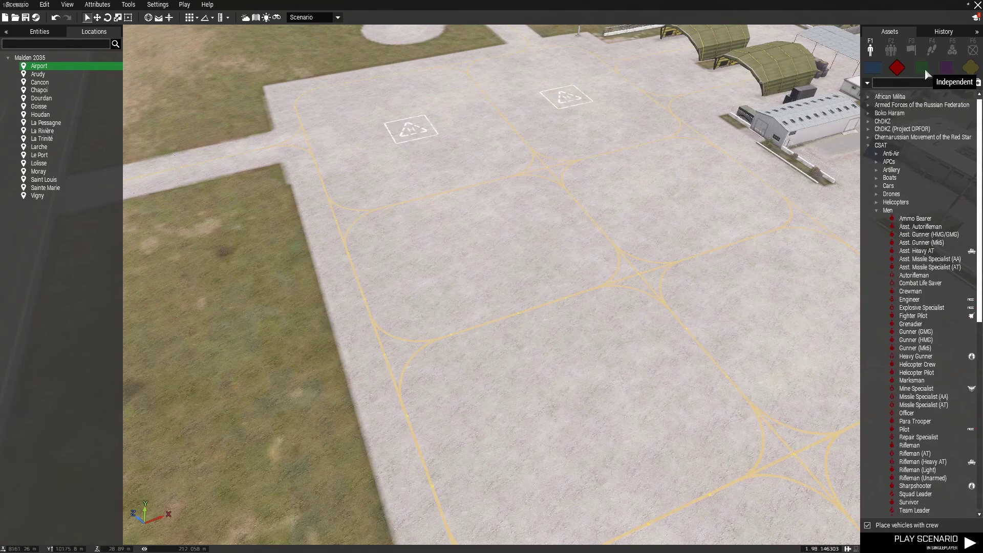
left_click(946, 68)
left_click(963, 69)
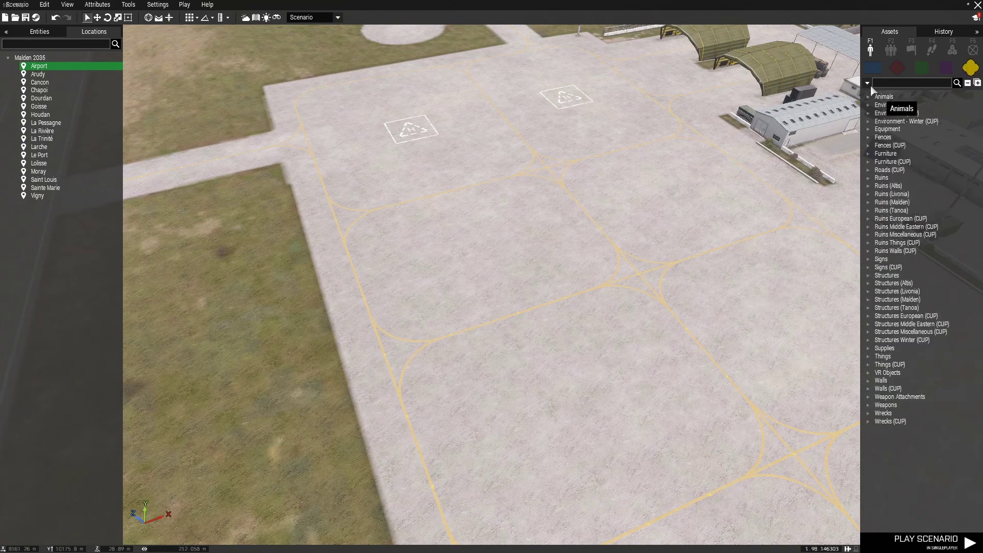
left_click(873, 69)
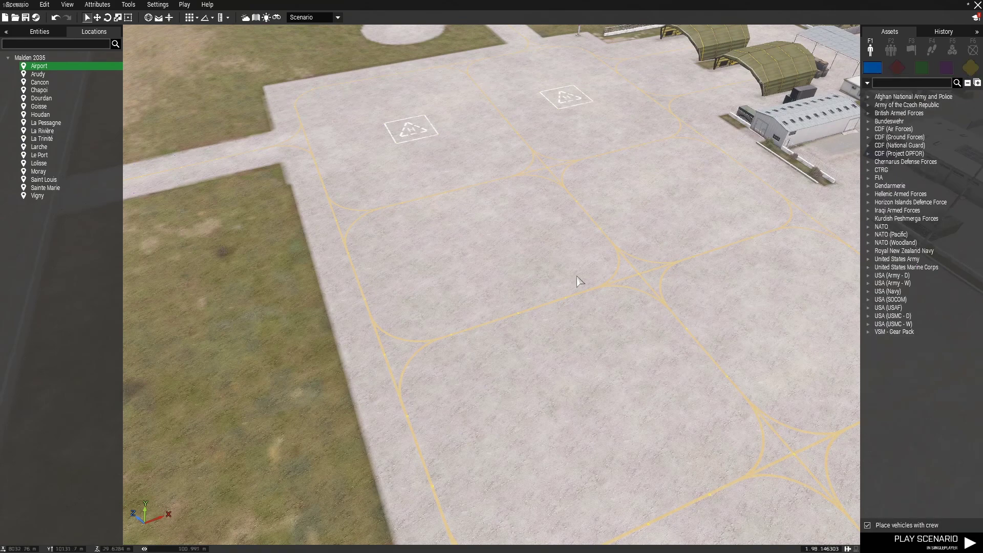
- Examine the unit categories of the CDF (National Guard), CDF (Air Forces) and Bundeswehr factions, including the CDF Air Forces infantry
left_click(868, 146)
left_click(868, 129)
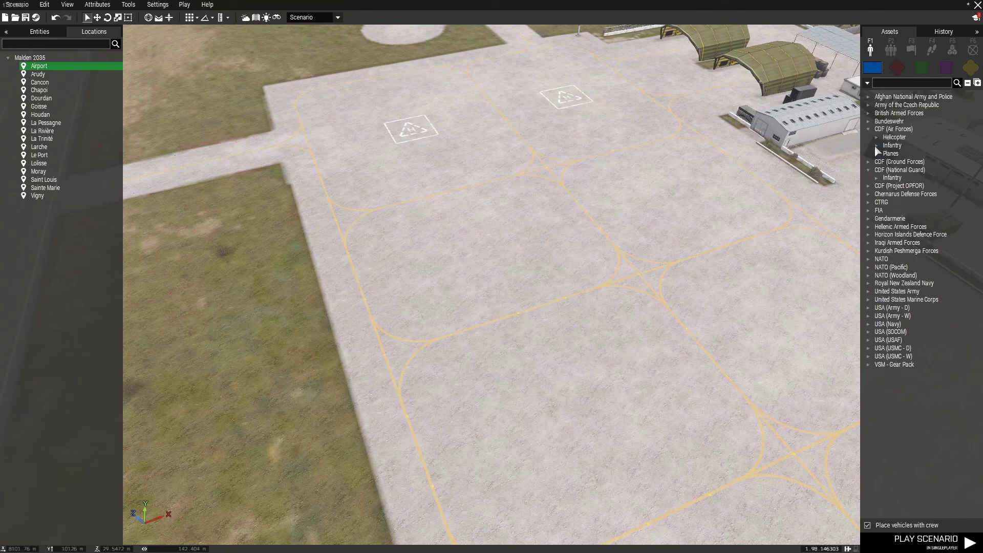
left_click(876, 145)
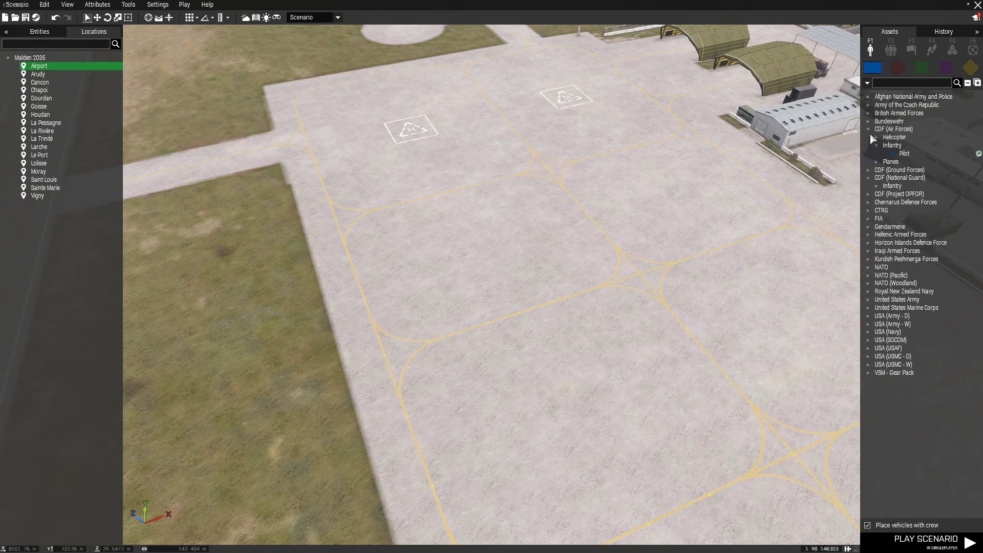
left_click(869, 121)
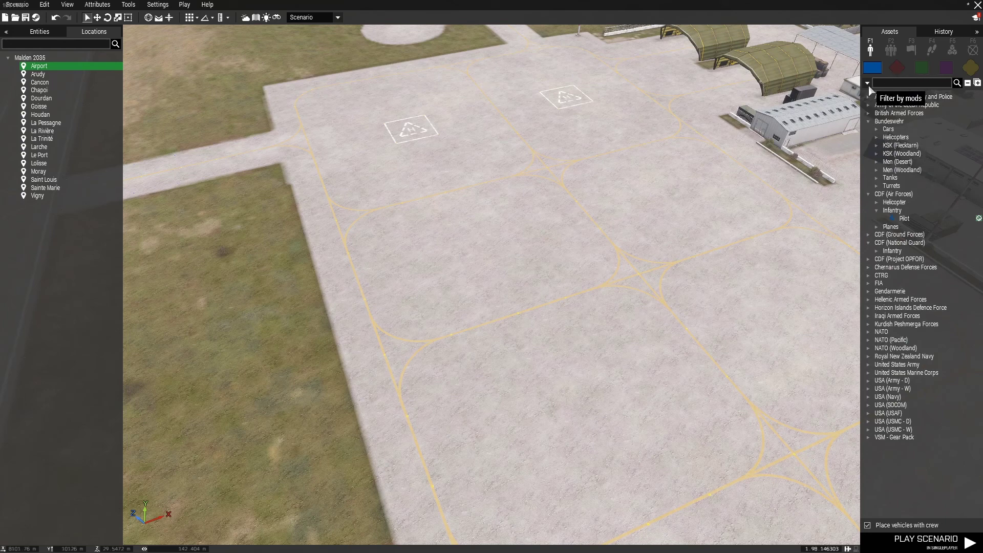
left_click(869, 121)
- Examine the available OPFOR, Independent and Civilian factions, collapsing the AAF men category
left_click(892, 69)
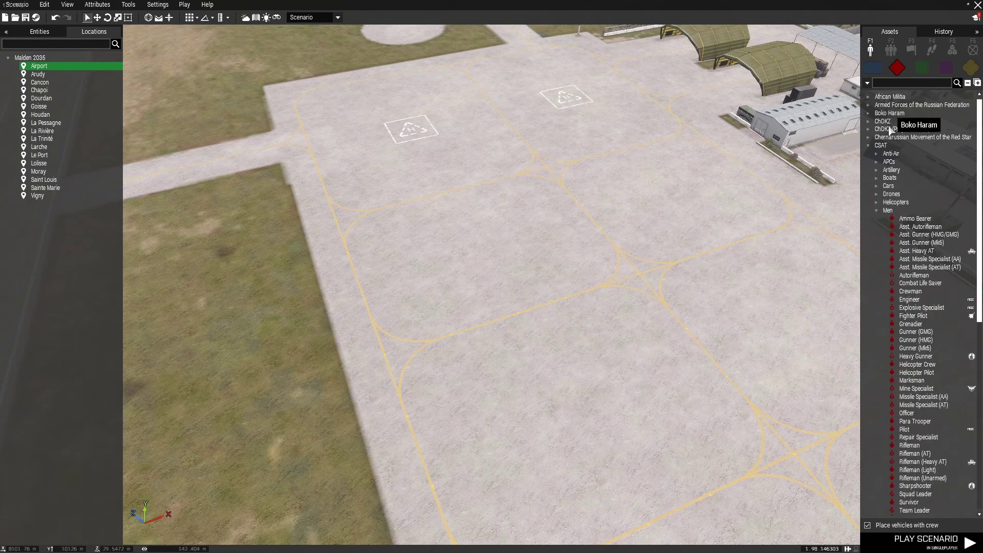
left_click(921, 66)
left_click(876, 162)
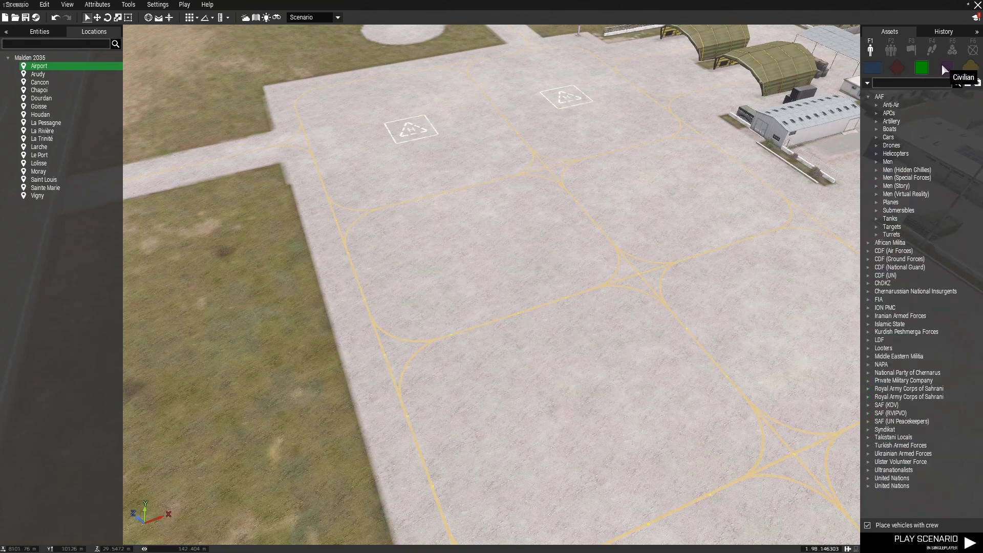
left_click(947, 67)
- Search the props for "military" and place a Camouflage Vehicle Cover (Green) on the airport apron
left_click(971, 67)
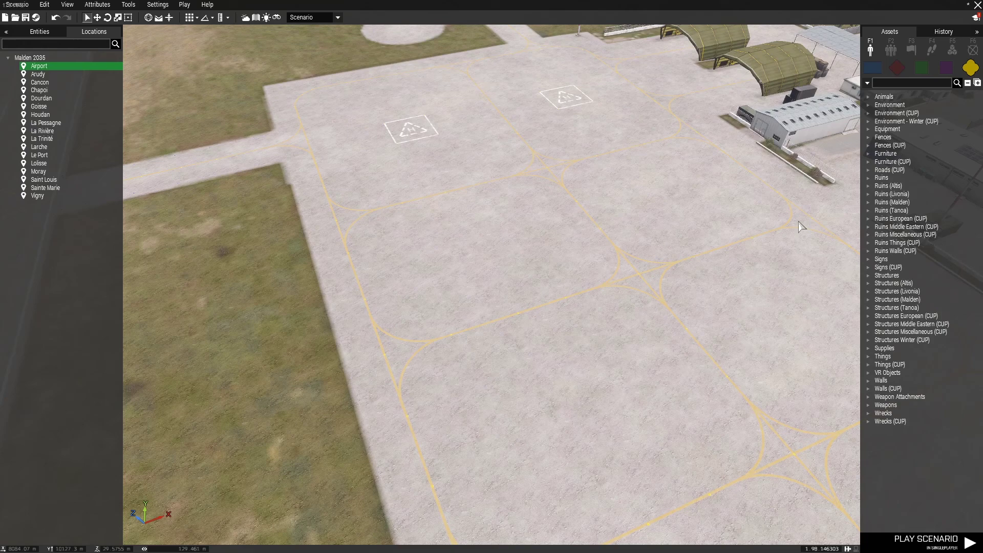
left_click(905, 84)
type("military")
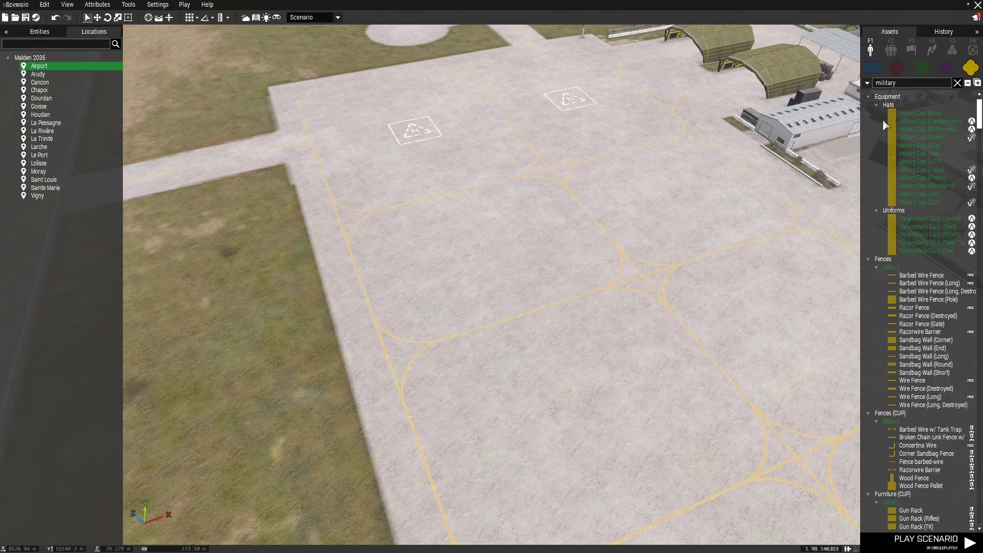
scroll(915, 182, "down", 10)
scroll(914, 183, "down", 17)
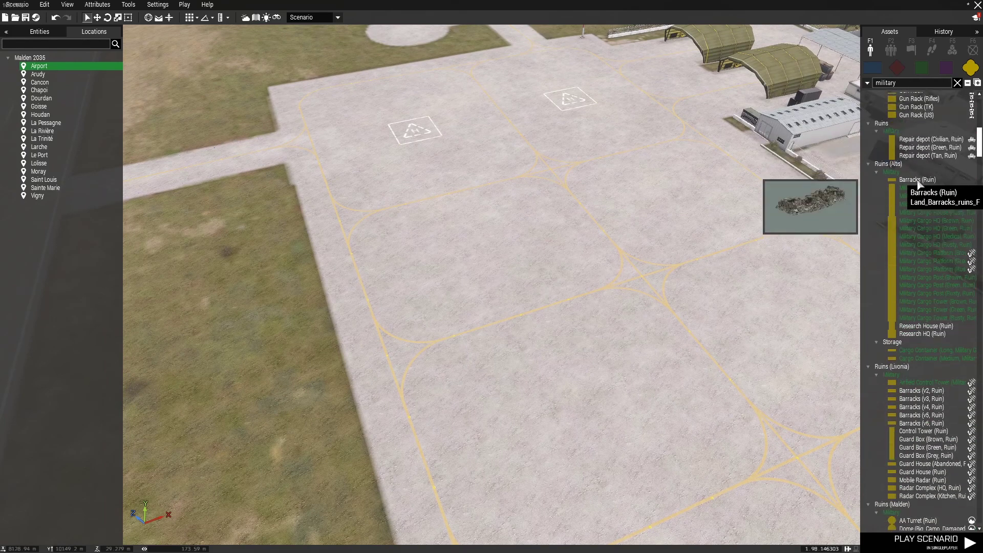
scroll(920, 181, "down", 20)
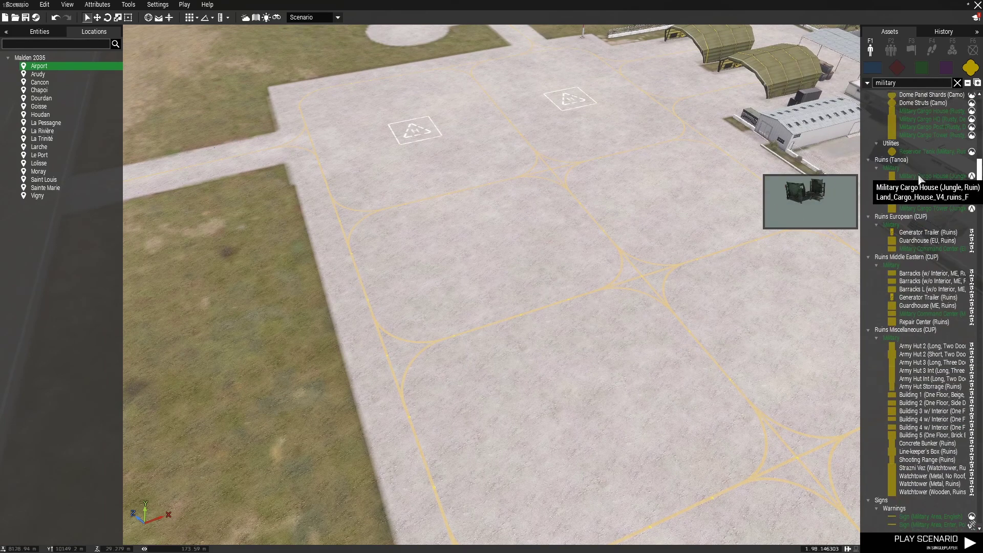
scroll(921, 174, "down", 16)
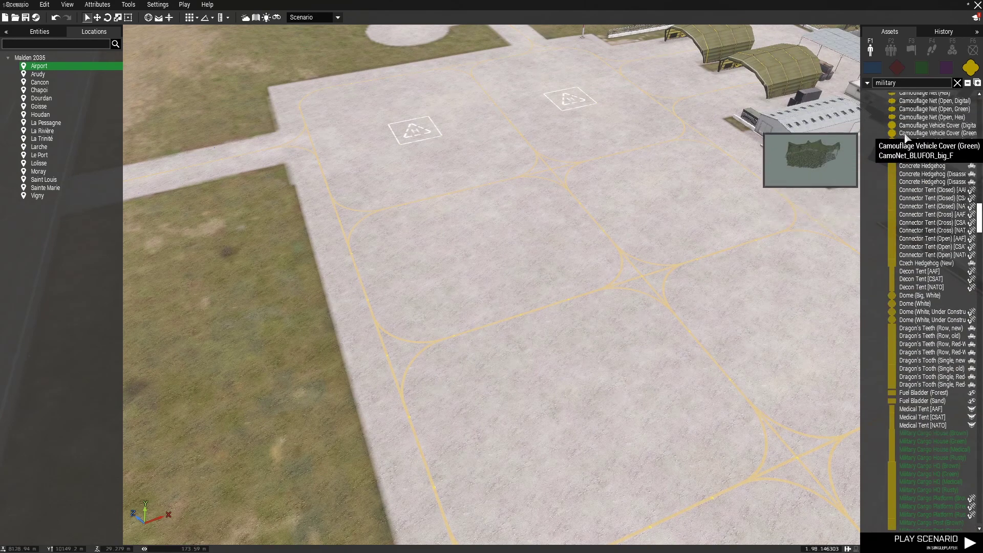
left_click(909, 133)
left_click(513, 287)
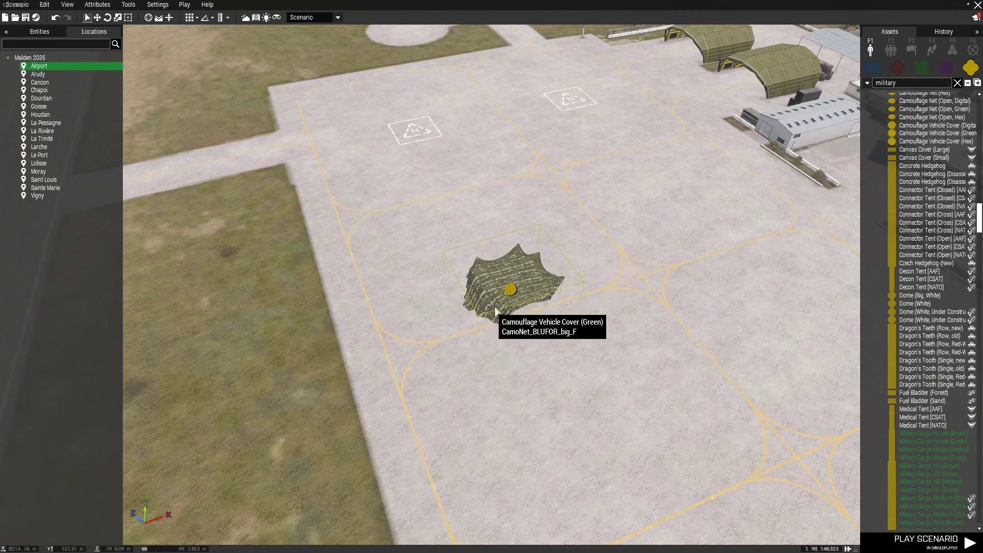
- Reposition and rotate the green camouflage vehicle cover on the apron, and try adjusting its altitude
left_click_drag(510, 287, 482, 278)
scroll(456, 346, "up", 3)
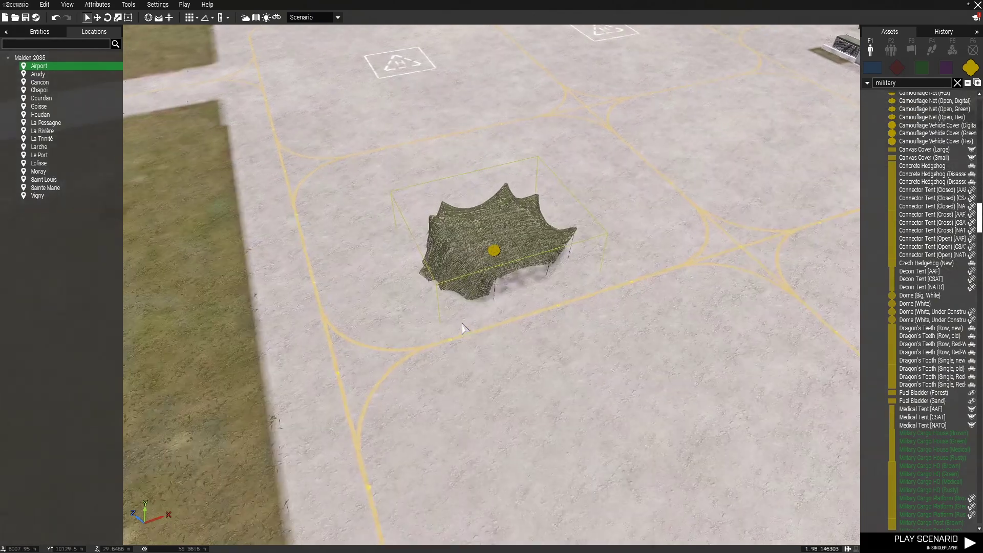
left_click_drag(499, 237, 481, 302)
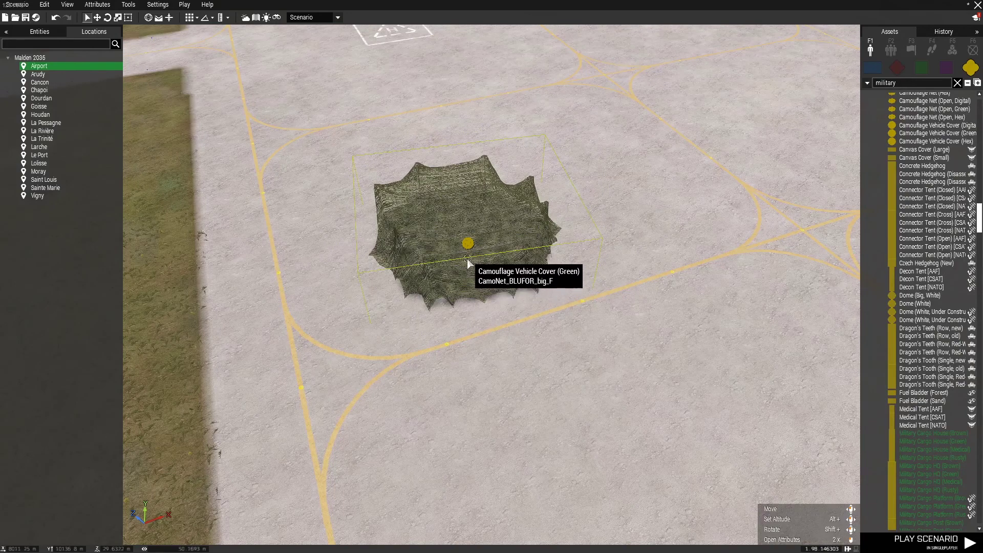
left_click_drag(490, 265, 453, 281, "alt")
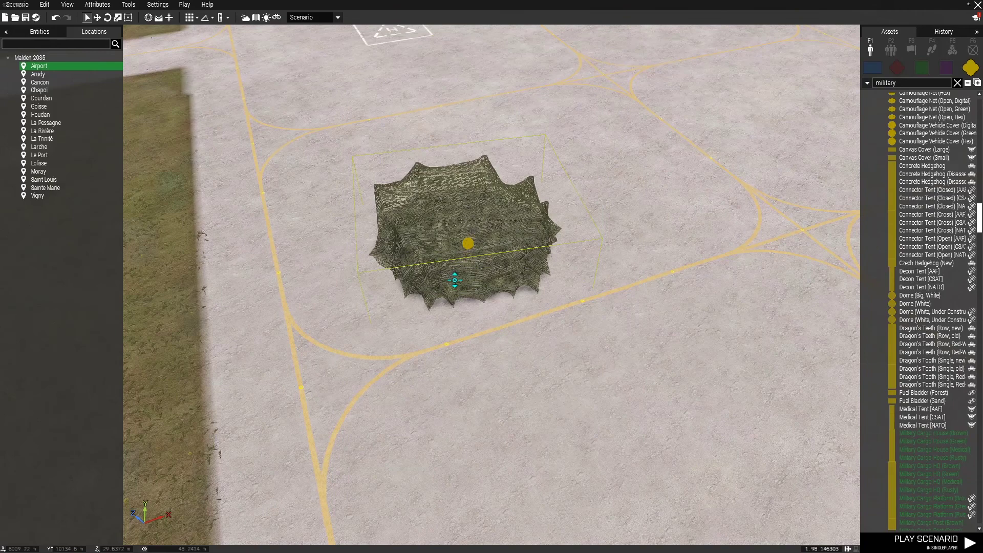
scroll(517, 302, "down", 3)
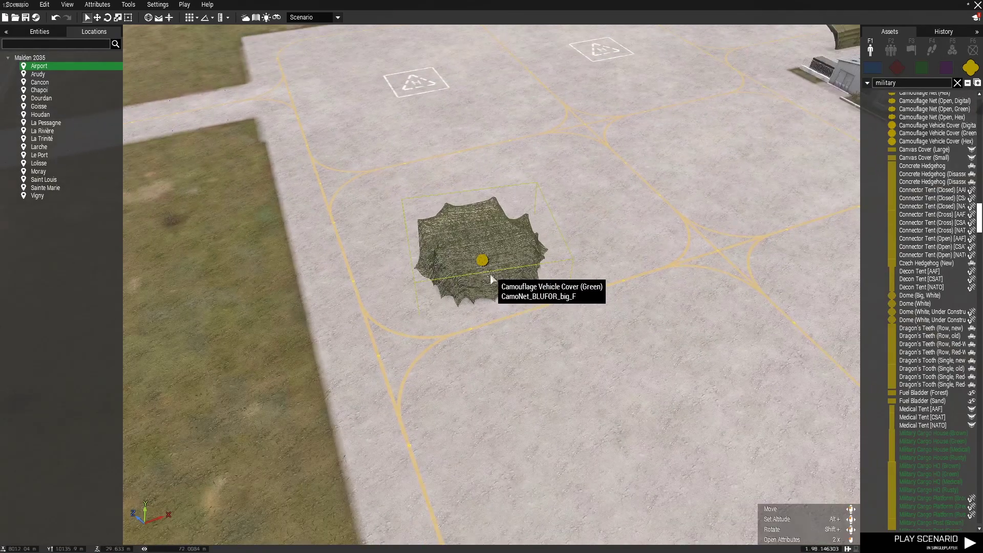
- Delete the green camouflage vehicle cover from the airport apron
key("Delete")
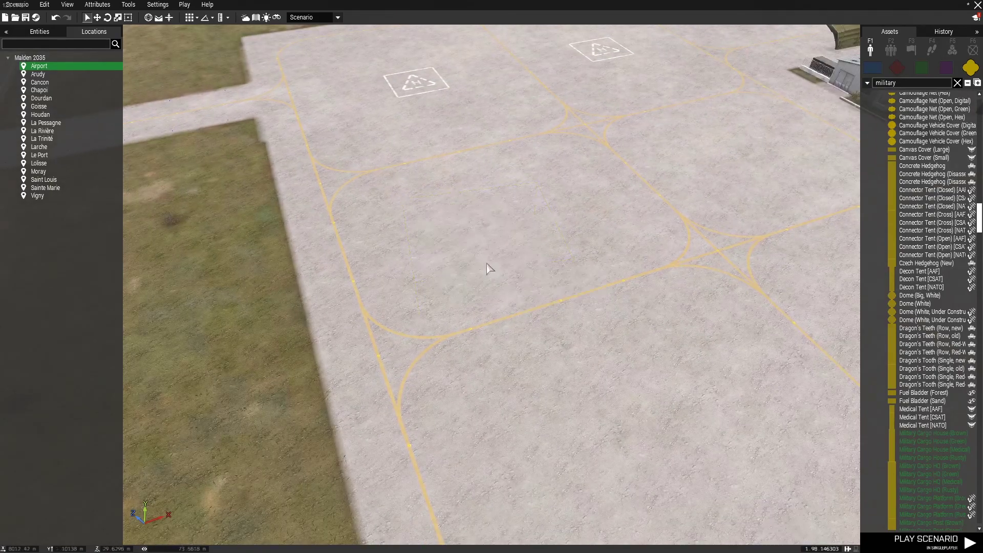
scroll(616, 193, "down", 2)
key("w")
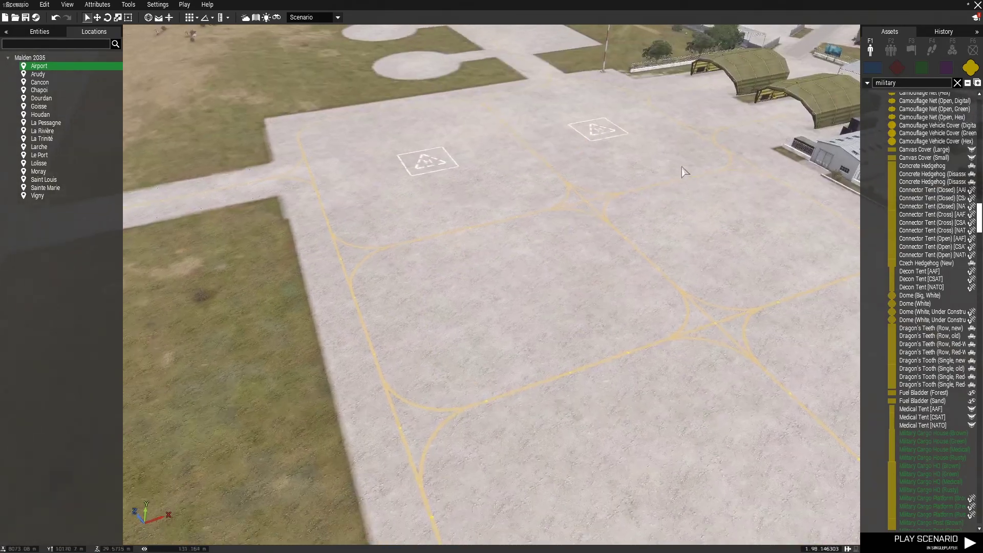
scroll(683, 169, "up", 1)
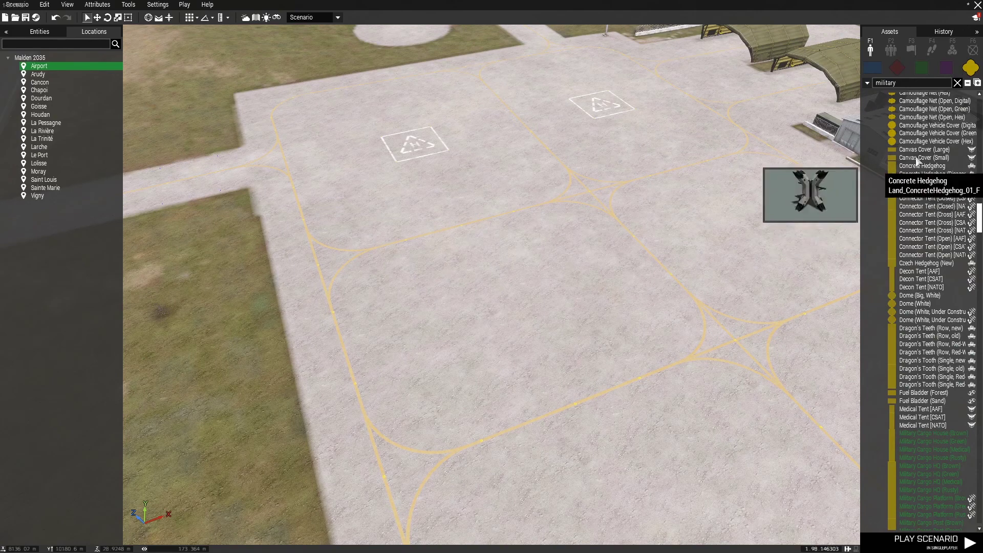
- Clear the asset search and examine the available compositions of the BLUFOR and OPFOR factions
left_click(891, 50)
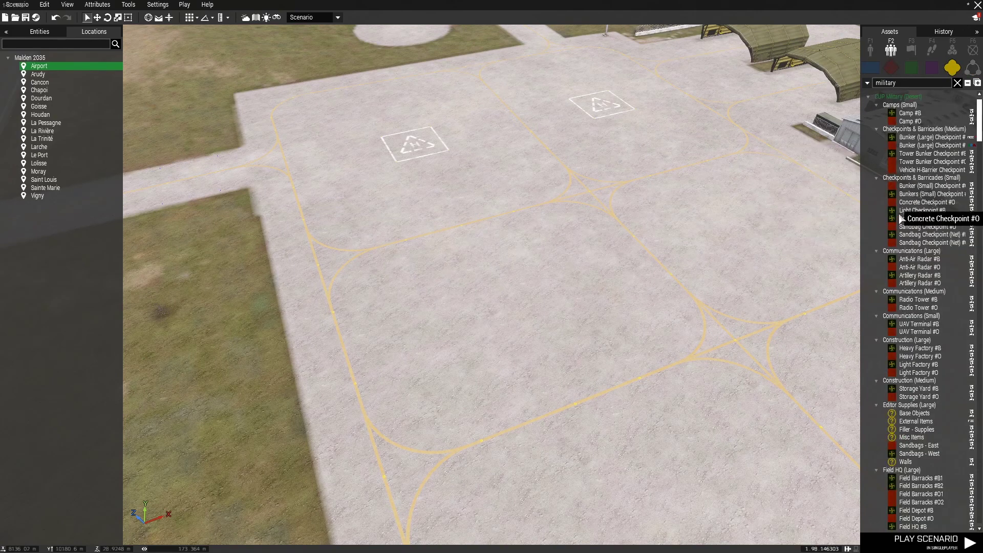
left_click(956, 82)
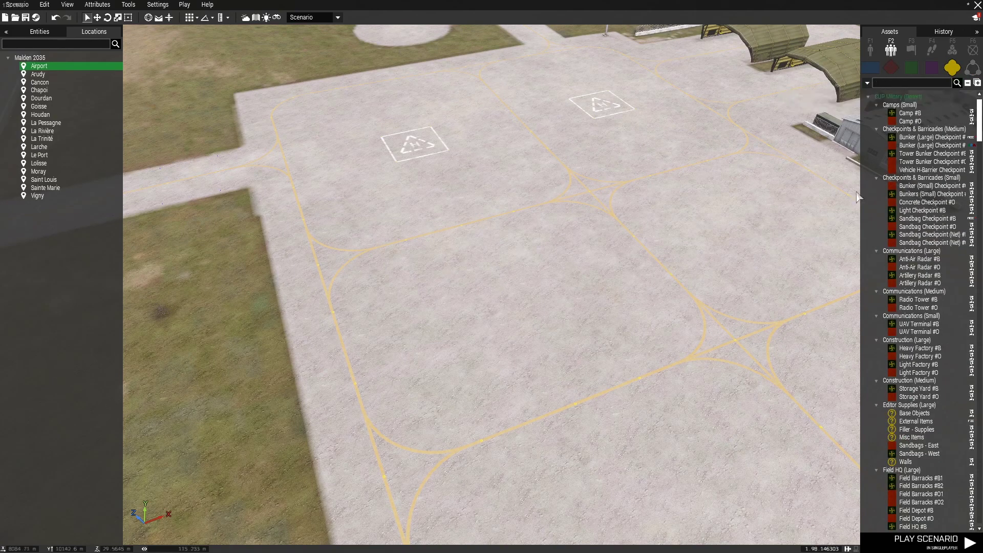
left_click(873, 48)
left_click(890, 48)
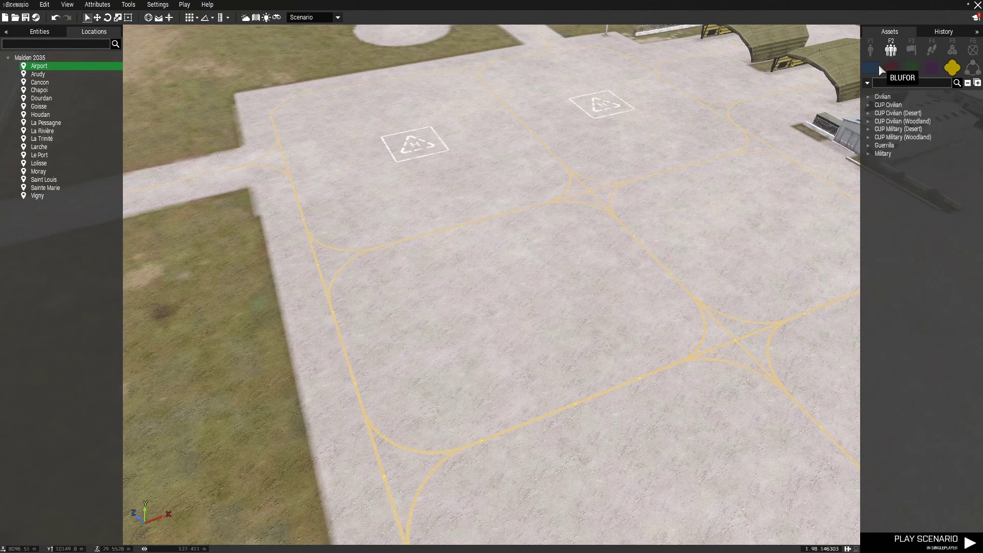
left_click(879, 64)
left_click(868, 210)
mouse_move(712, 241)
right_mouse_down()
mouse_move(684, 283)
mouse_move(697, 247)
right_mouse_up()
key("a")
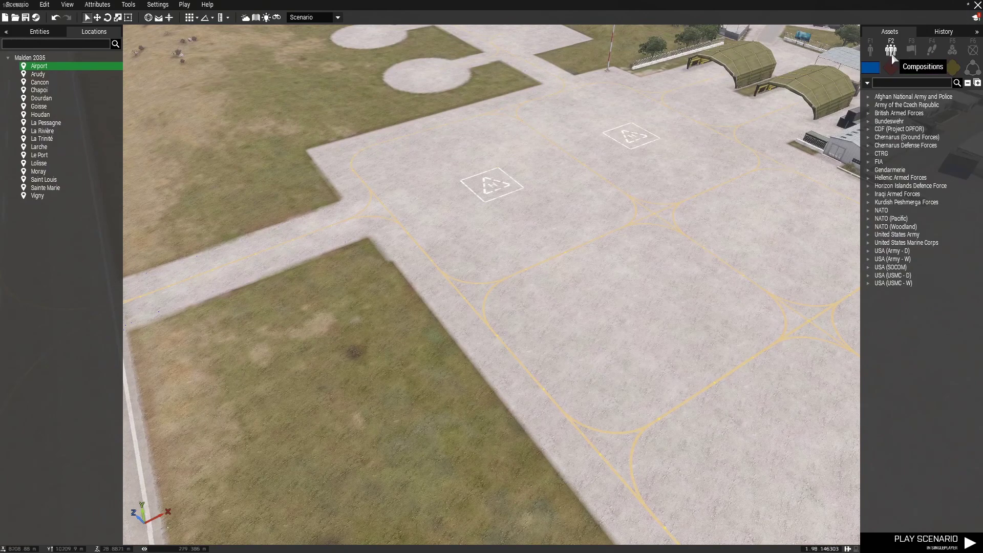
left_click(892, 70)
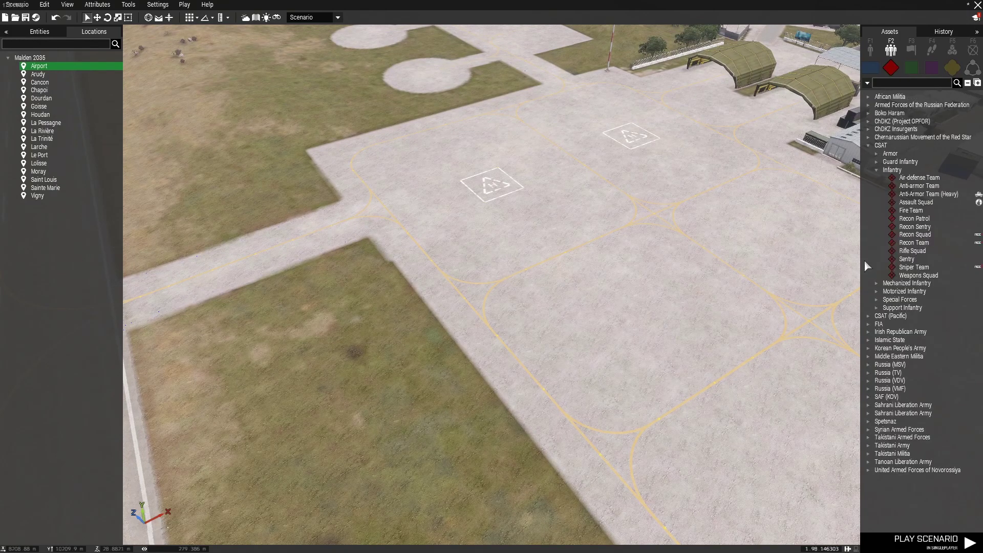
- Place a CSAT Air-defense Team between the helipads on the apron, and delete the whole team
scroll(587, 276, "up", 3)
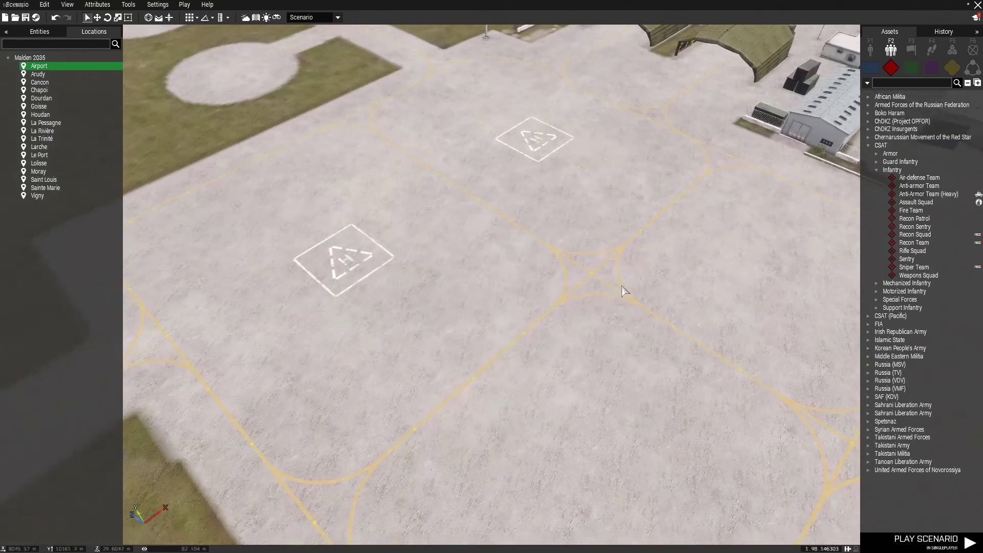
left_click(920, 178)
left_click(446, 253)
scroll(446, 337, "up", 3)
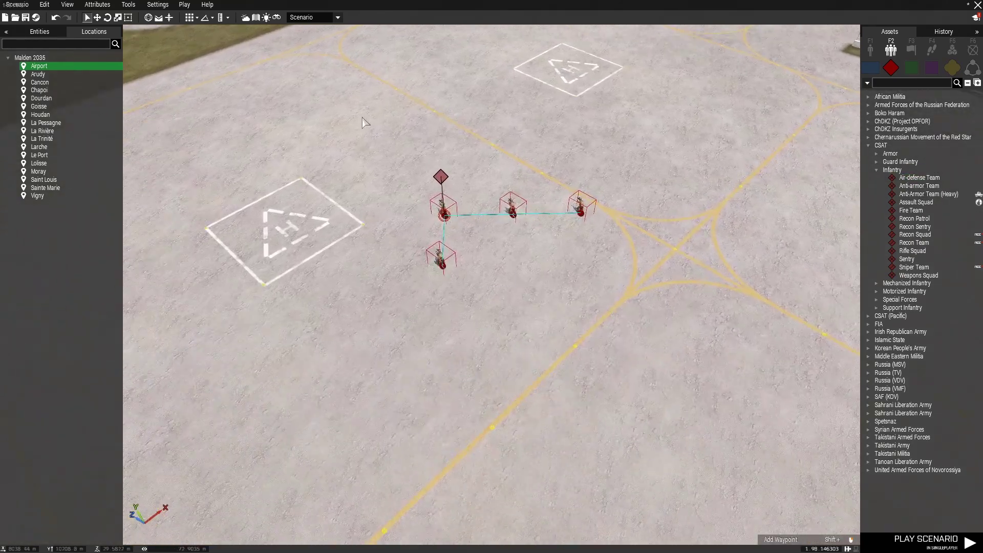
left_click_drag(371, 125, 709, 369)
left_click_drag(366, 128, 686, 351)
key("Delete")
- Show the list of placed entities and expand the Military outposts among the empty-side compositions
left_click(46, 35)
scroll(571, 314, "down", 1)
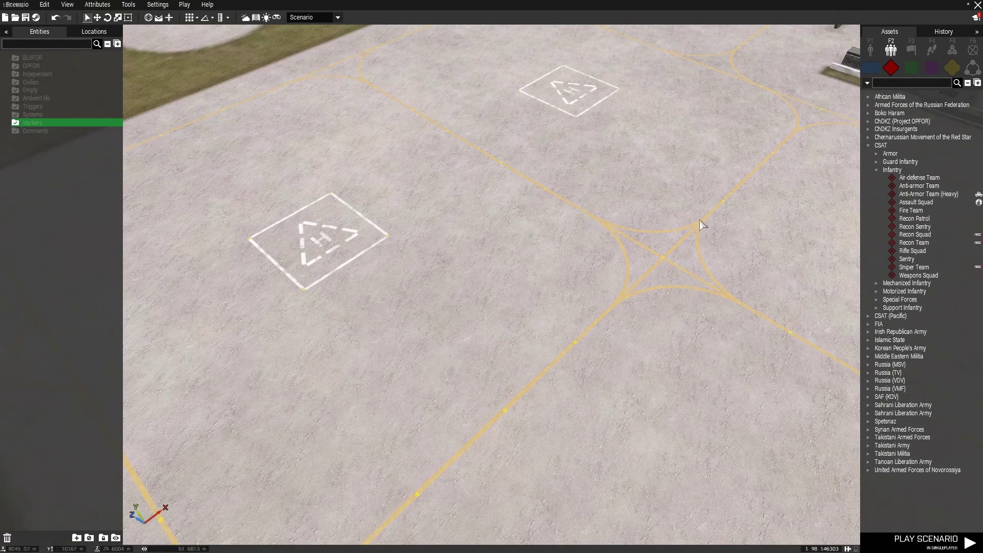
left_click(955, 69)
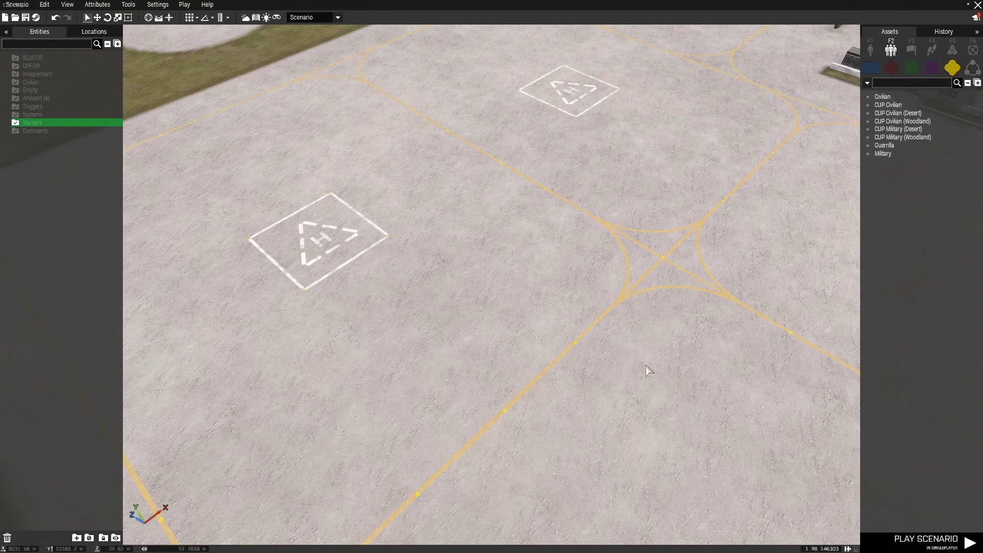
key("s")
key("d")
key("q")
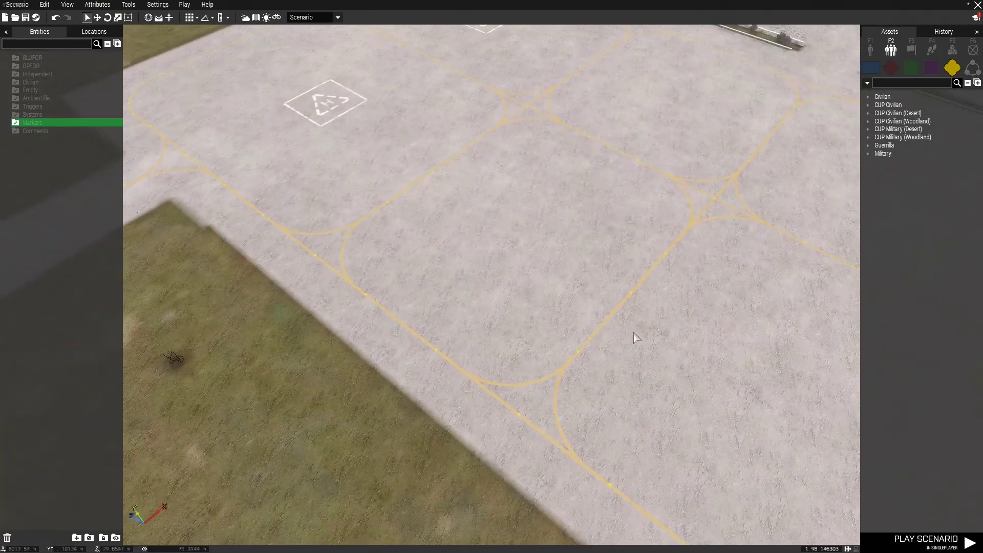
left_click(881, 154)
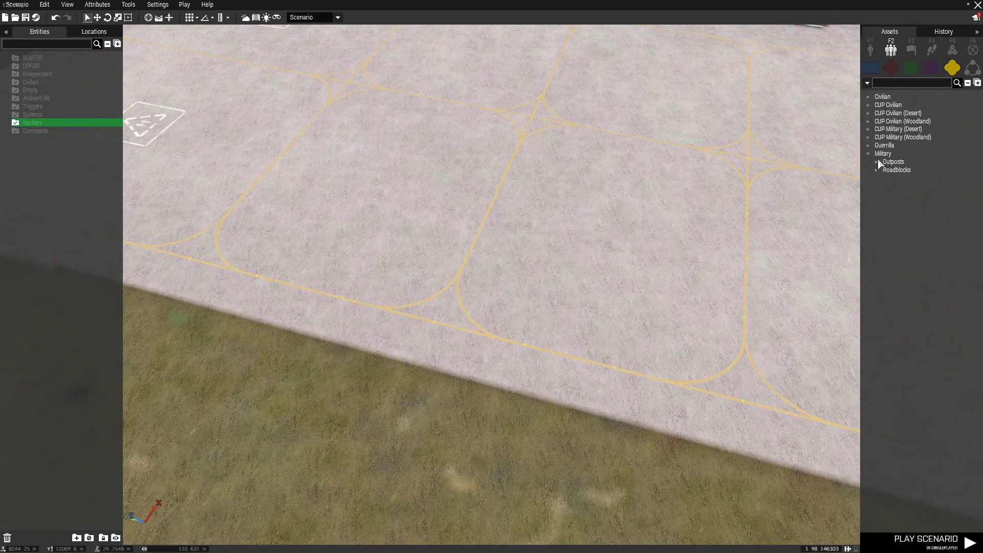
left_click(878, 161)
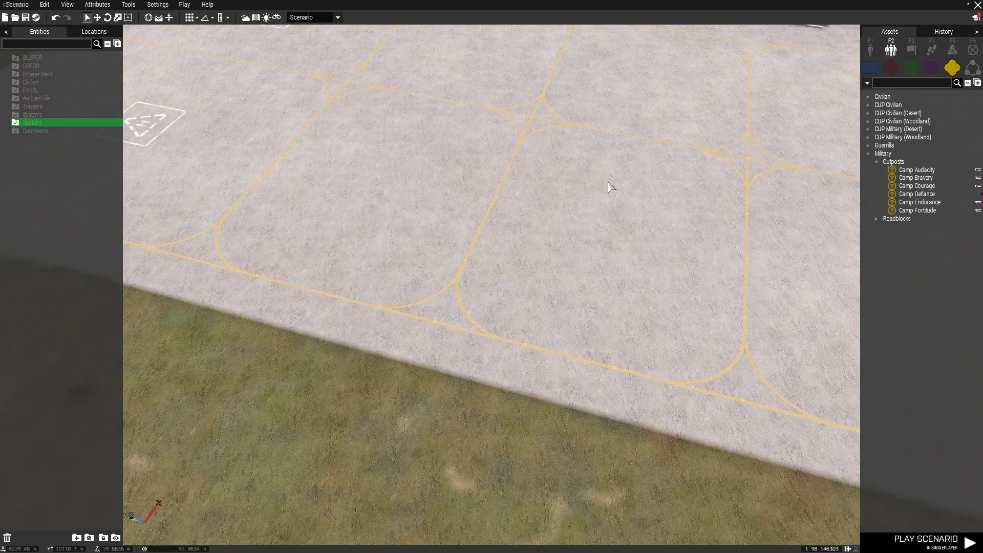
- Place the Camp Audacity composition on the apron and delete all of its objects
right_click_drag(616, 170, 675, 182)
key("q")
key("w")
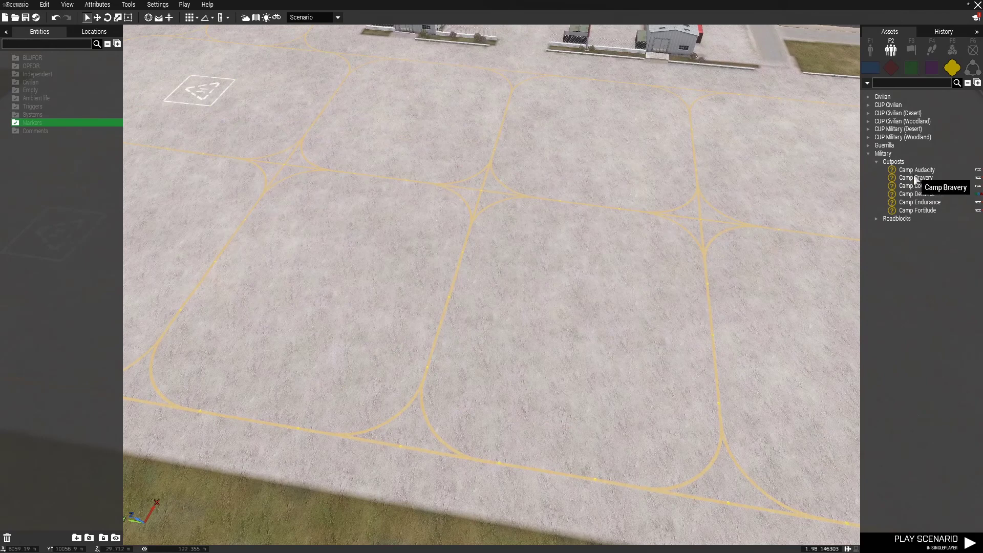
left_click(919, 171)
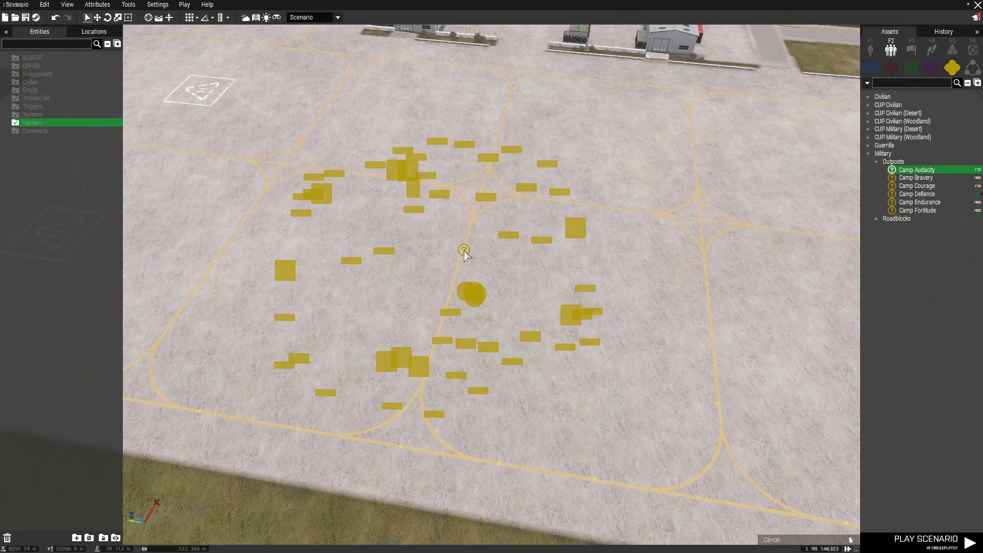
left_click(464, 251)
scroll(604, 408, "up", 2)
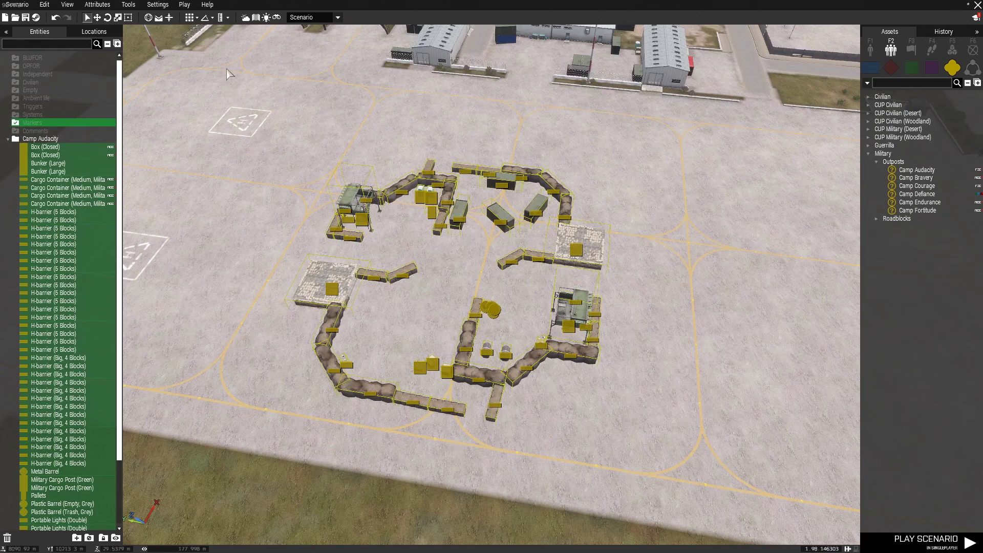
key("Delete")
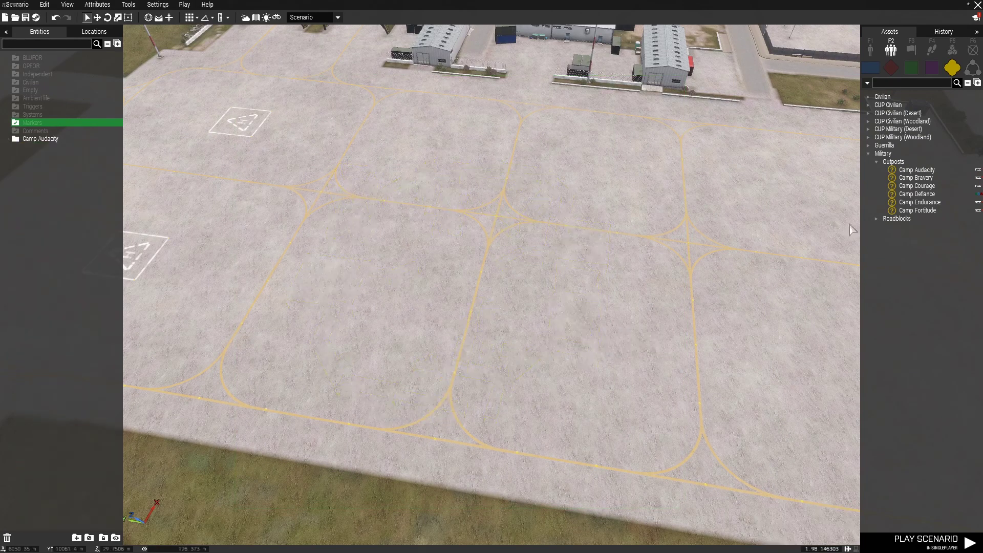
- Place the military Roadblock composition on the apron, delete its objects and collapse the Military category
left_click(877, 218)
left_click(913, 235)
left_click(532, 264)
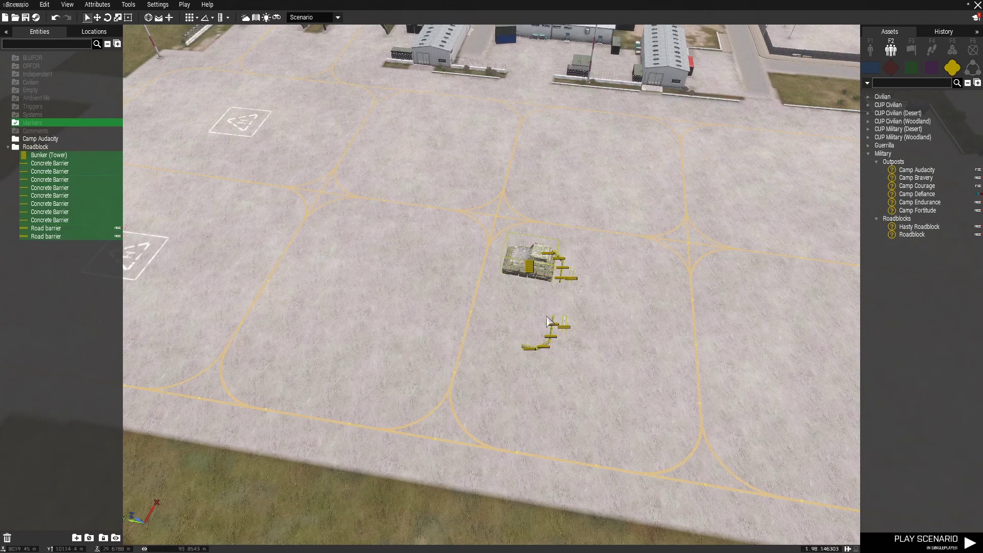
key("Delete")
left_click(868, 154)
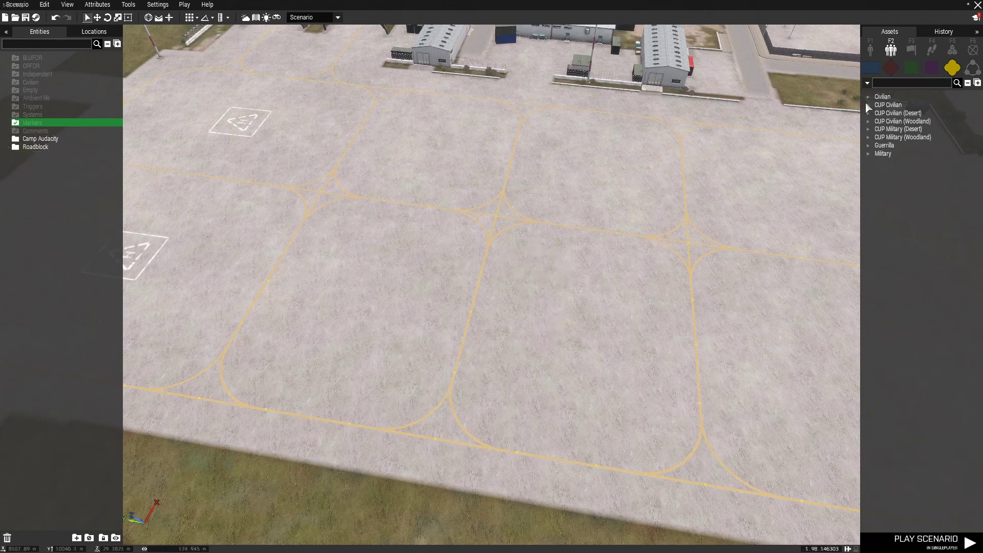
- Examine the available triggers, waypoint types including the Default group, and system modules
left_click(909, 51)
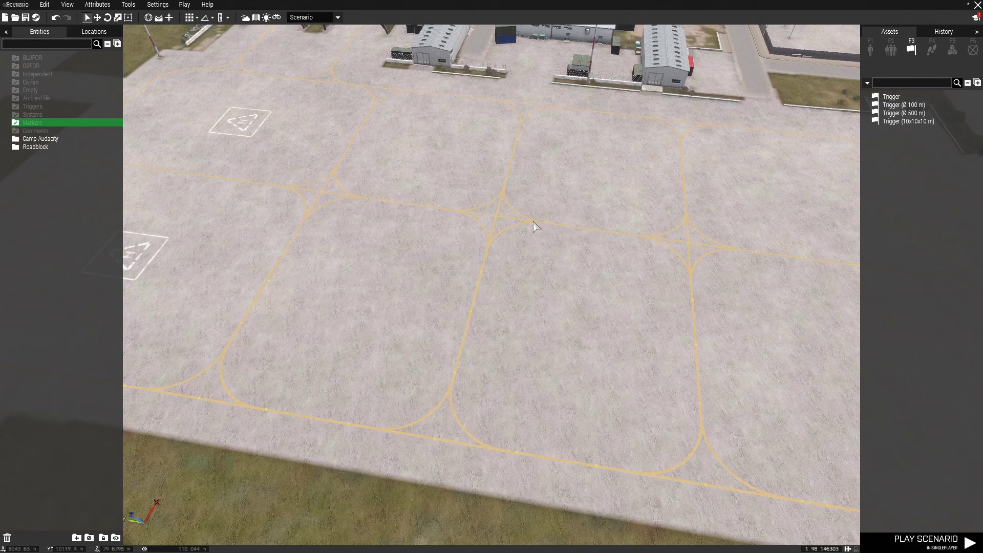
left_click(934, 50)
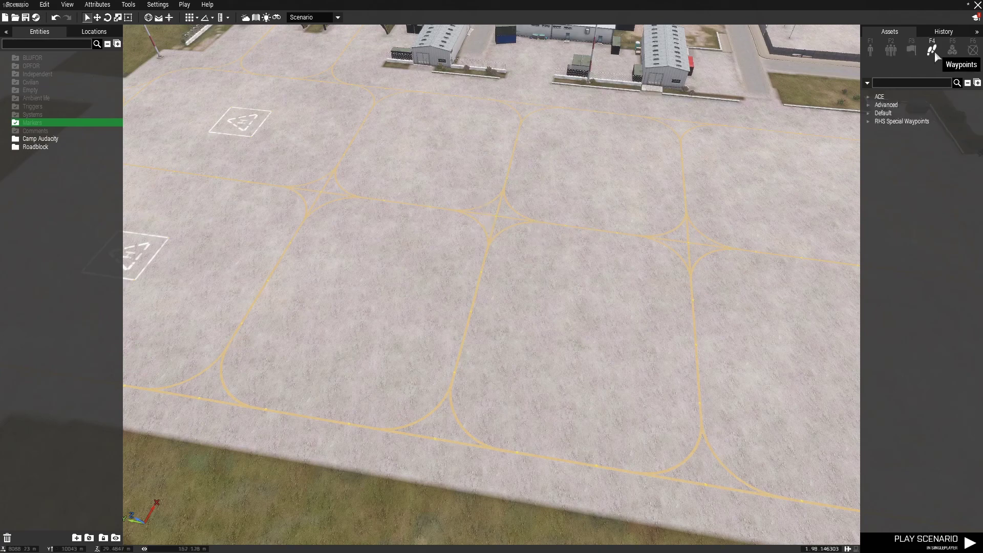
left_click(869, 113)
left_click(870, 113)
left_click(953, 46)
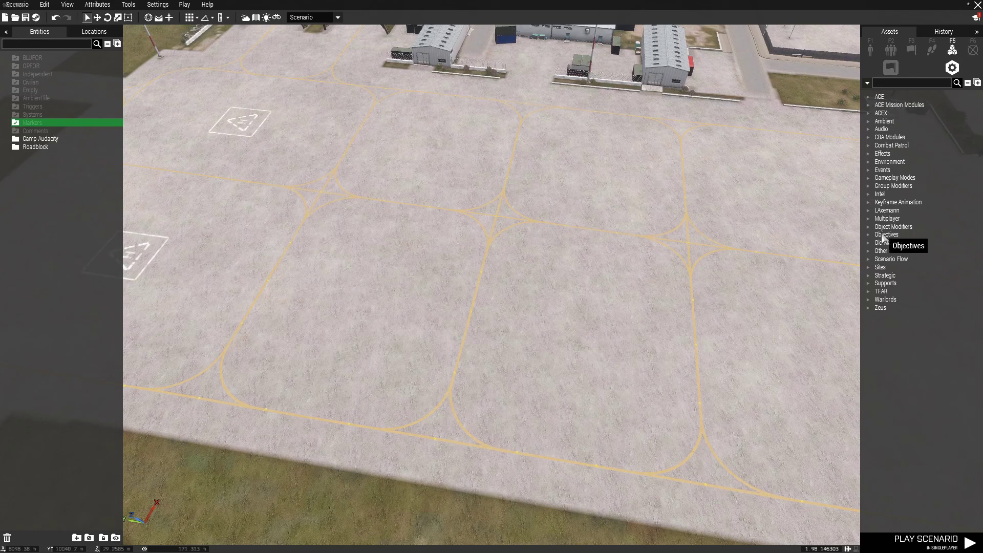
- Place a BLUFOR NATO Autorifleman beside the yellow taxi line on the apron
left_click(869, 56)
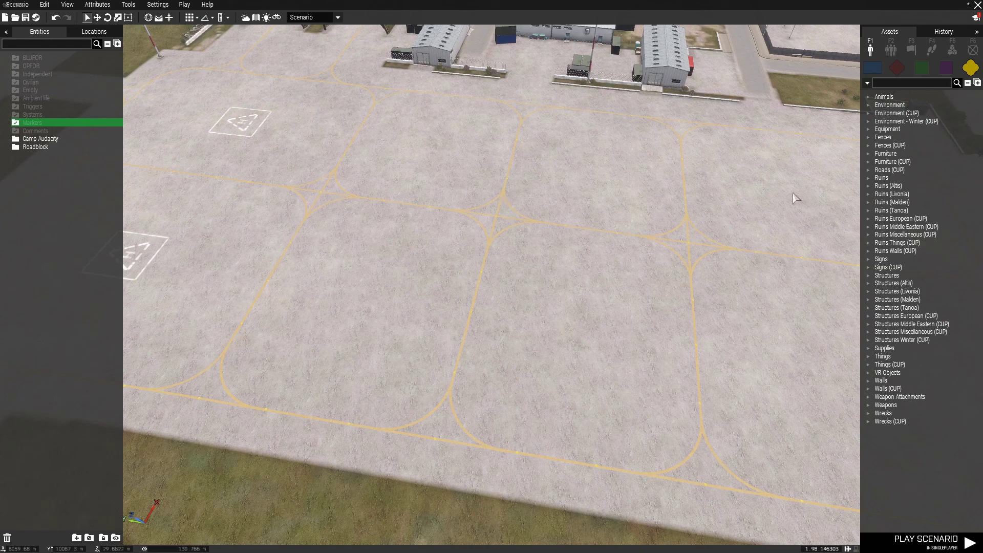
left_click(872, 67)
key("w")
right_click_drag(560, 289, 408, 302)
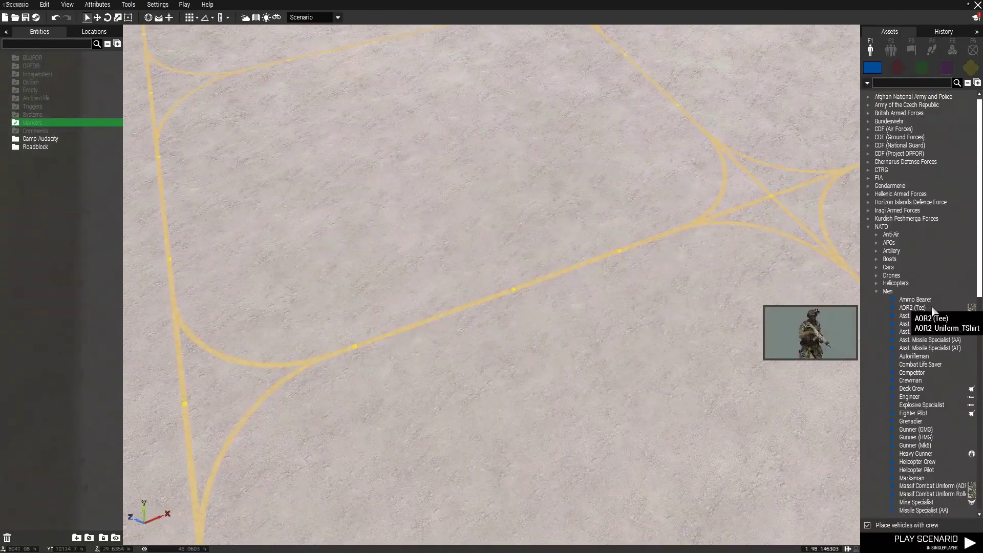
left_click(925, 359)
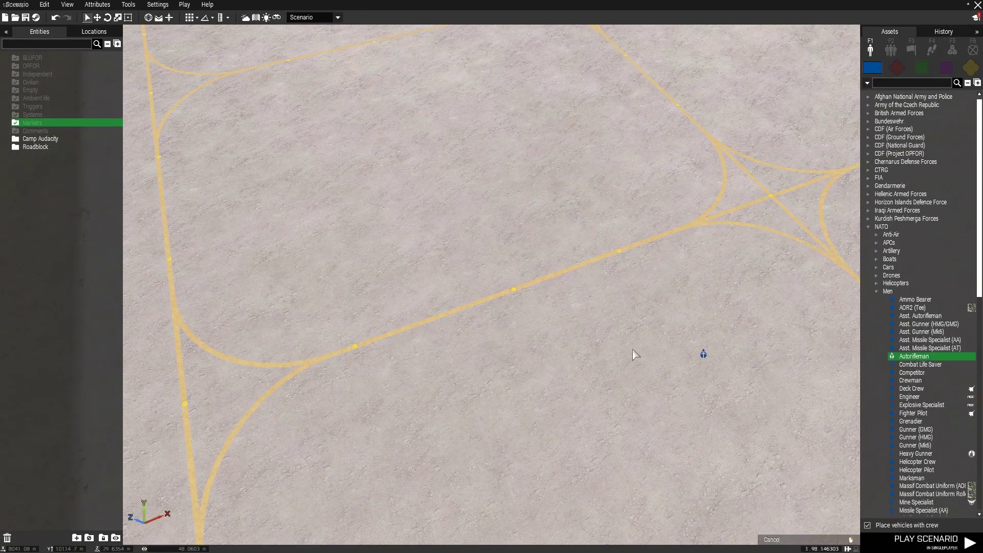
left_click(461, 296)
scroll(428, 336, "up", 3)
scroll(406, 354, "up", 5)
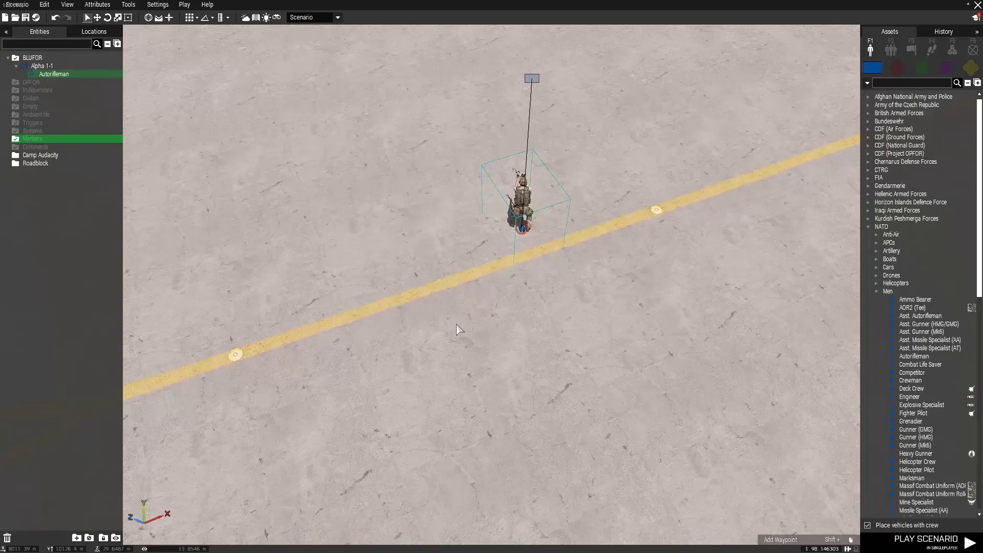
- Review the Autorifleman's attributes, including its player control, skill, rank and stance settings, and accept them
right_click_drag(512, 297, 558, 402)
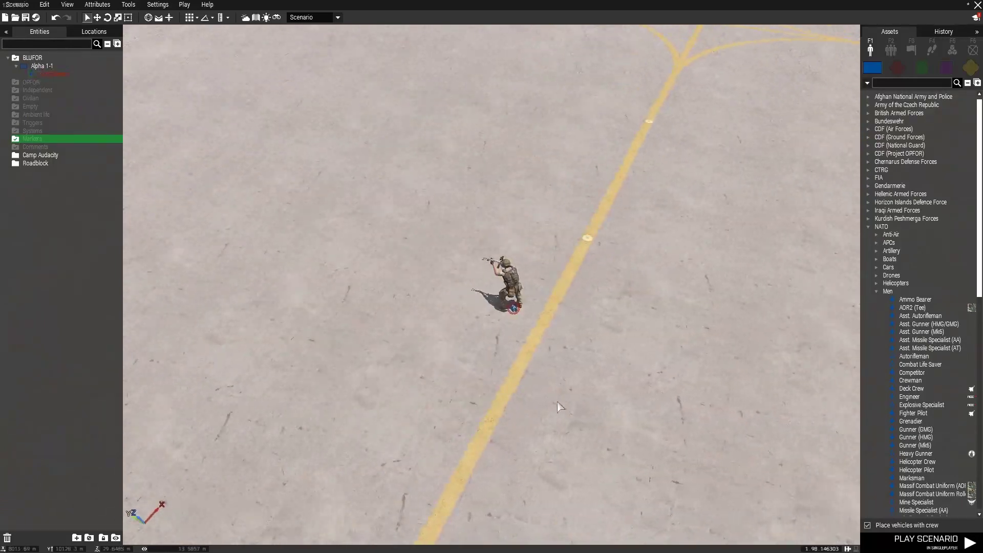
double_click(511, 283)
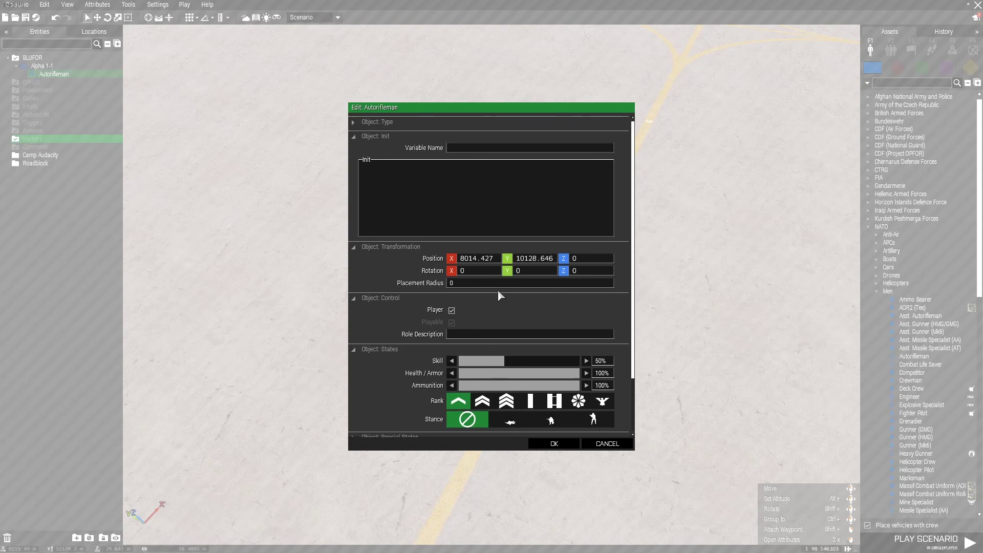
scroll(498, 290, "down", 3)
scroll(405, 315, "up", 3)
left_click(547, 445)
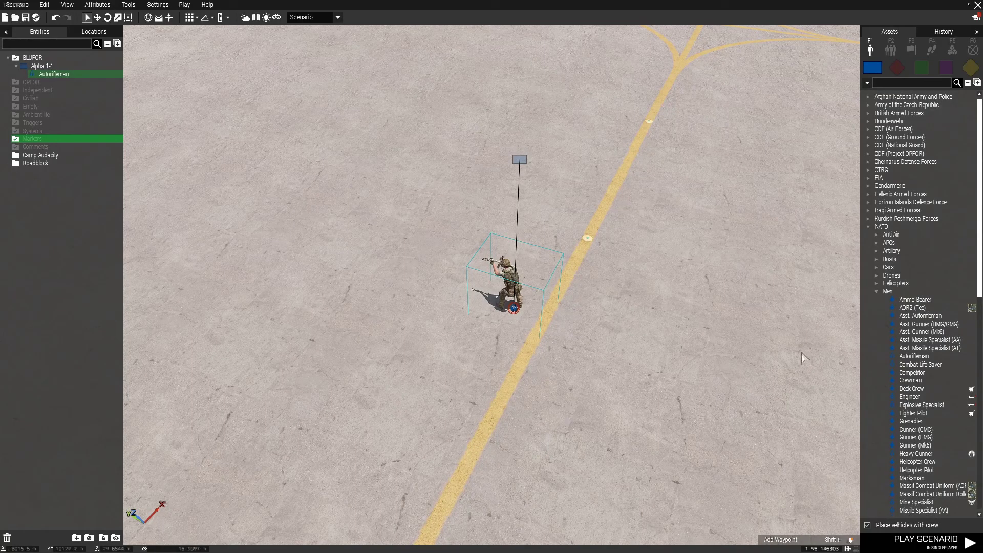
- Add an Asst. Autorifleman, an Asst. Gunner (HMG/GMG) and an Asst. Gunner (Mk6) around the Autorifleman
left_click(922, 316)
left_click(478, 375)
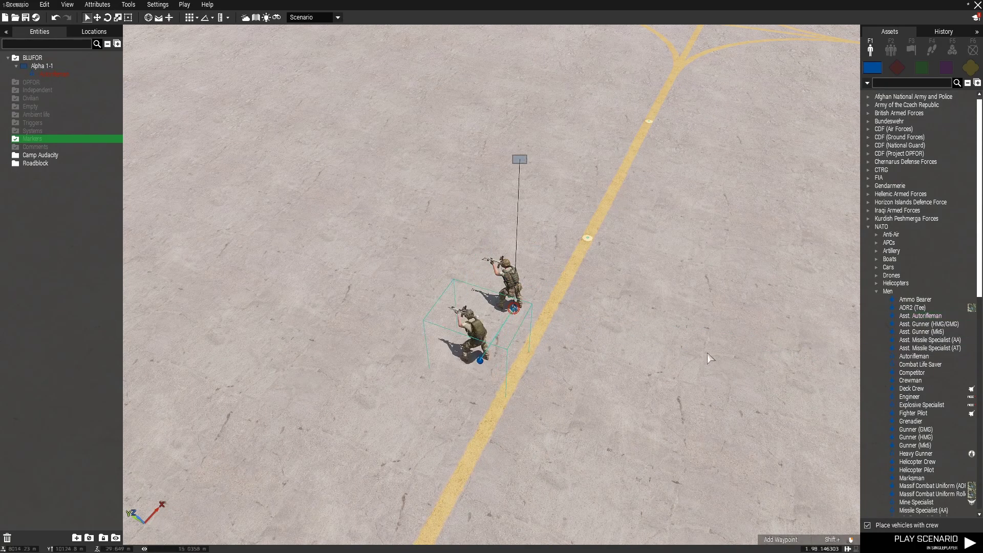
left_click(920, 324)
left_click(578, 338)
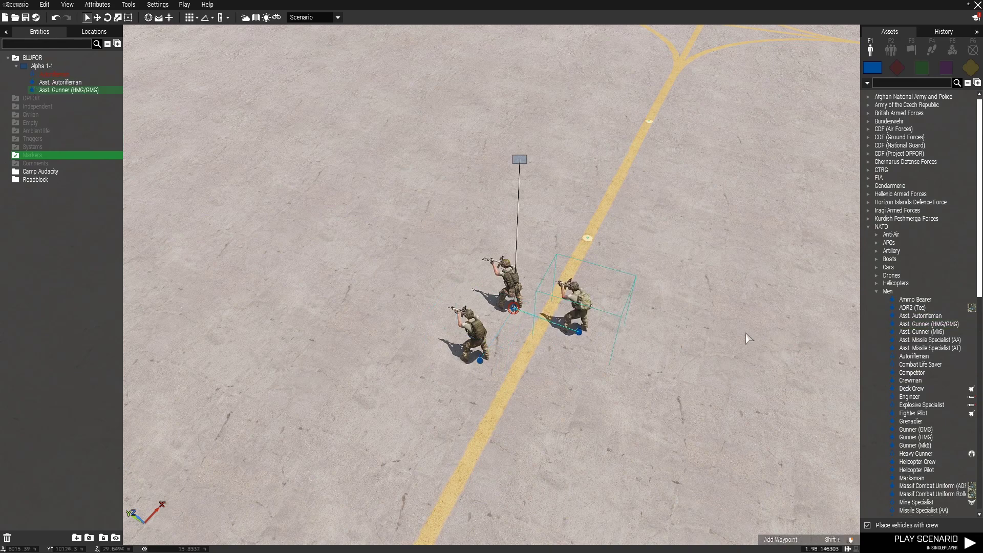
left_click(917, 332)
left_click(531, 366)
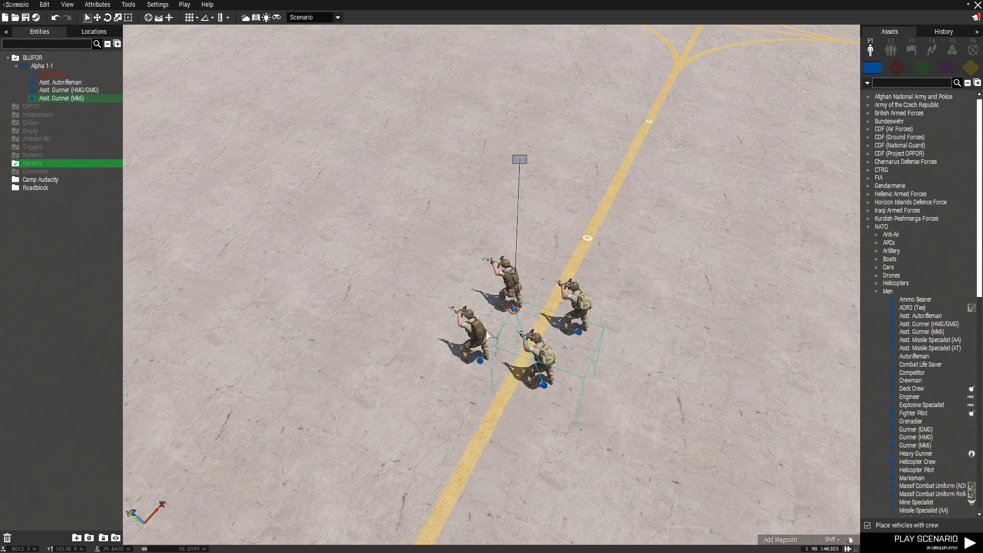
- Make the Asst. Autorifleman, Asst. Gunner (Mk6) and Asst. Gunner (HMG/GMG) playable through their attributes
double_click(469, 332)
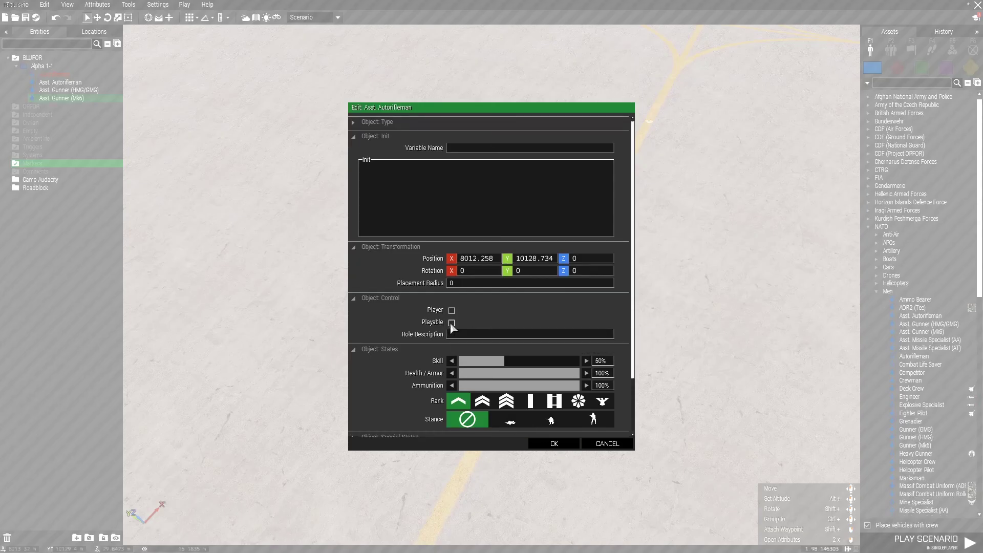
left_click(563, 445)
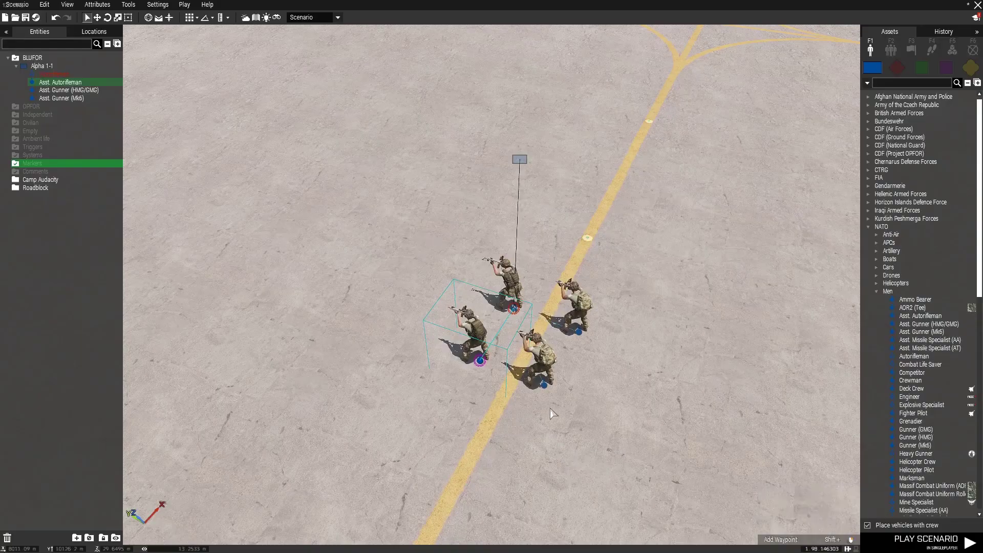
double_click(545, 369)
left_click(555, 438)
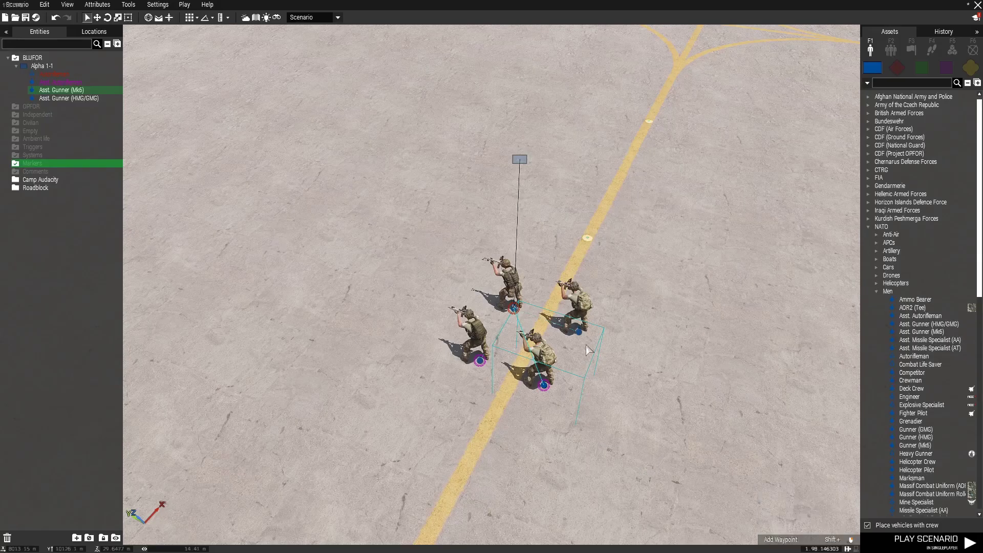
double_click(568, 301)
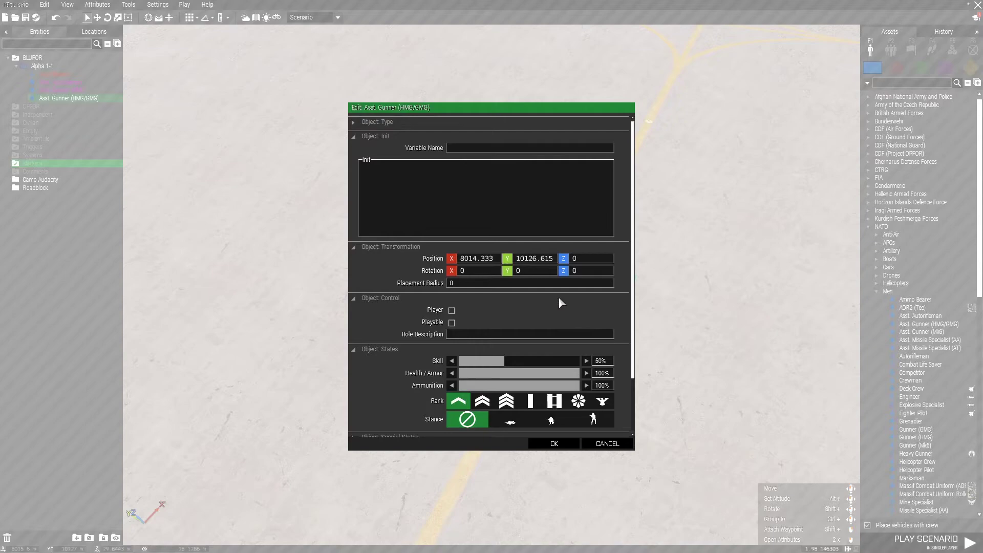
left_click(564, 444)
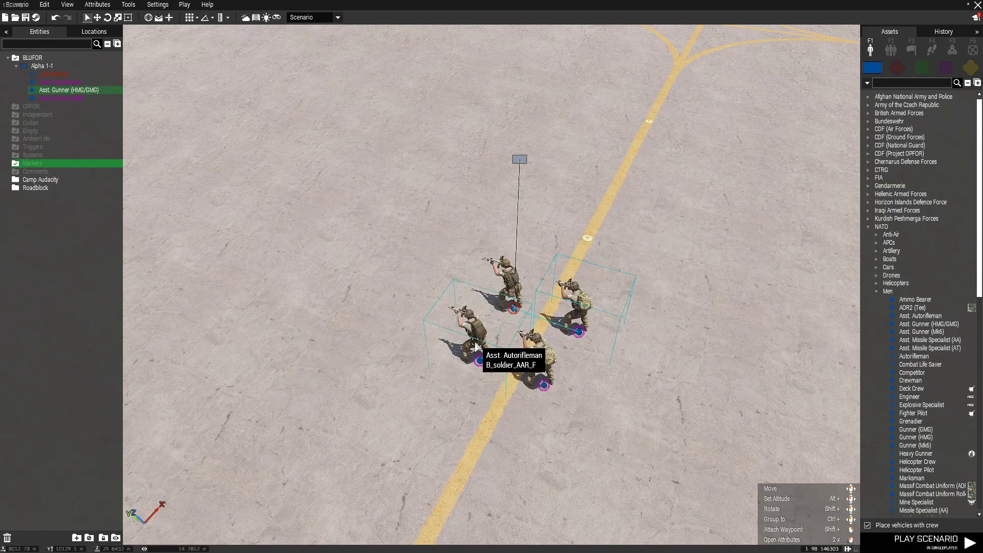
- Delete the Asst. Autorifleman and both Asst. Gunners, keeping only the Autorifleman in the group
left_click_drag(476, 342, 499, 351, "ctrl")
left_click(541, 367)
key("Delete")
left_click(478, 339)
key("Delete")
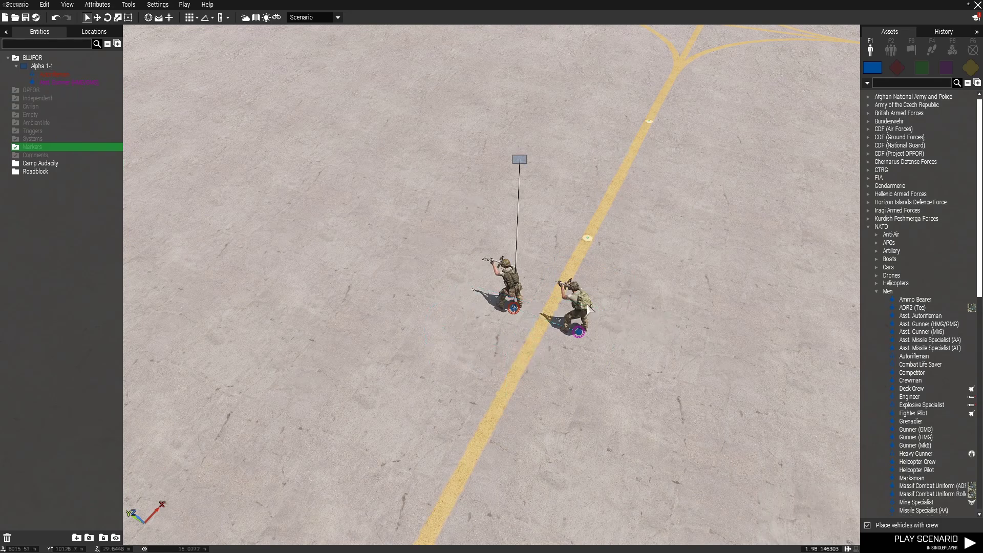
left_click(578, 309)
key("Delete")
- Check the Autorifleman's player control and rank attributes, accept them, and return to the editor after briefly loading the scenario
double_click(510, 281)
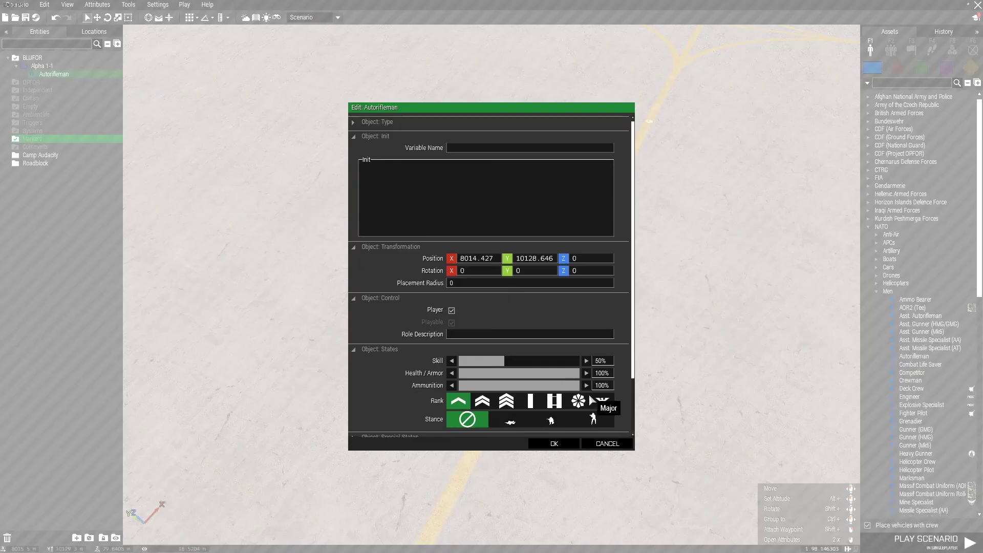
left_click(556, 444)
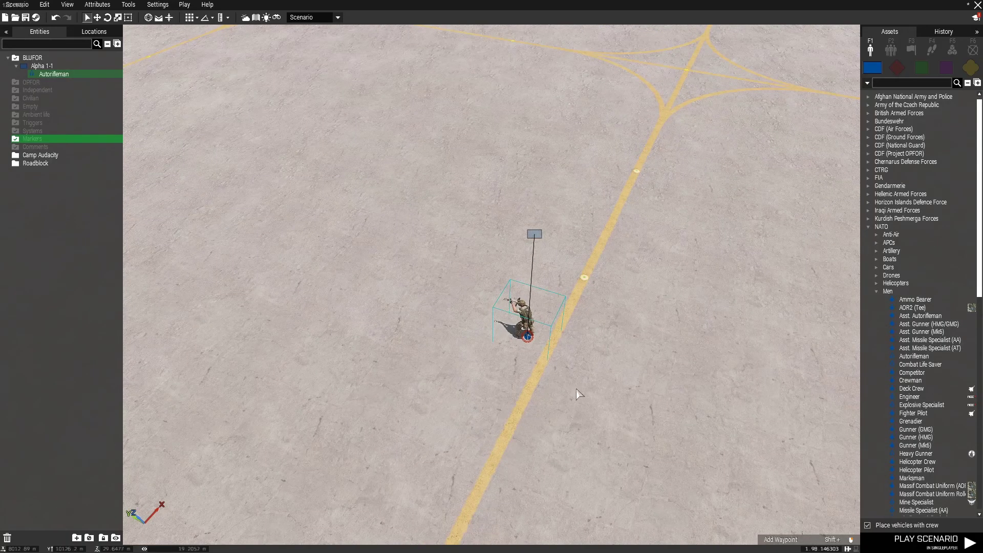
right_click_drag(576, 393, 438, 361)
scroll(454, 376, "up", 3)
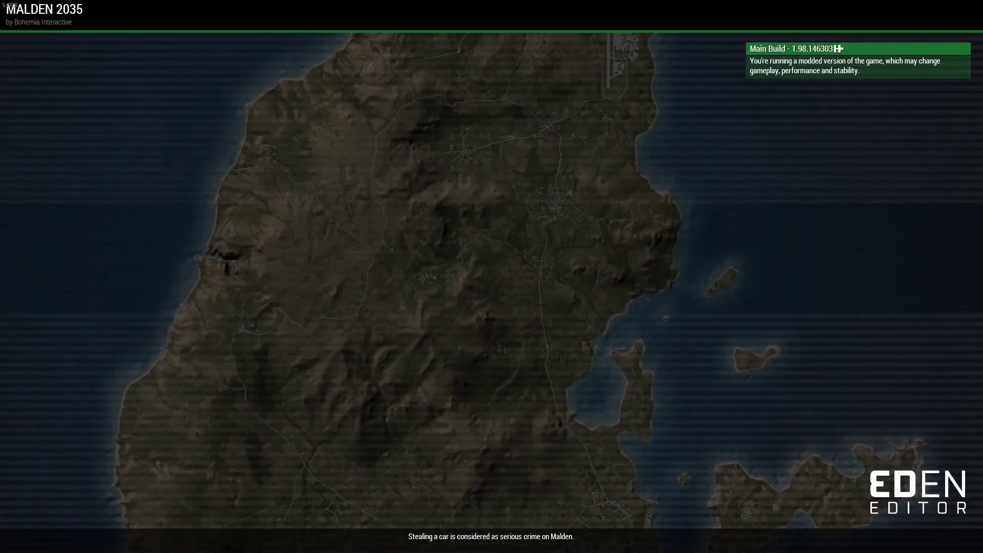
key("Escape")
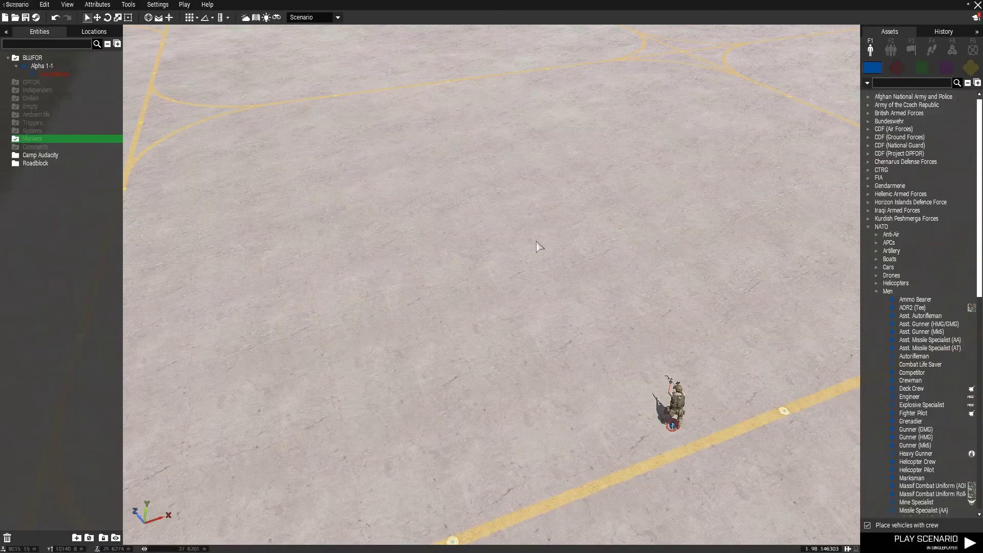
- Locate Saint Louis on the map, jump the camera there with Go Here, and look over the town
scroll(542, 277, "down", 3)
right_click_drag(562, 346, 654, 370)
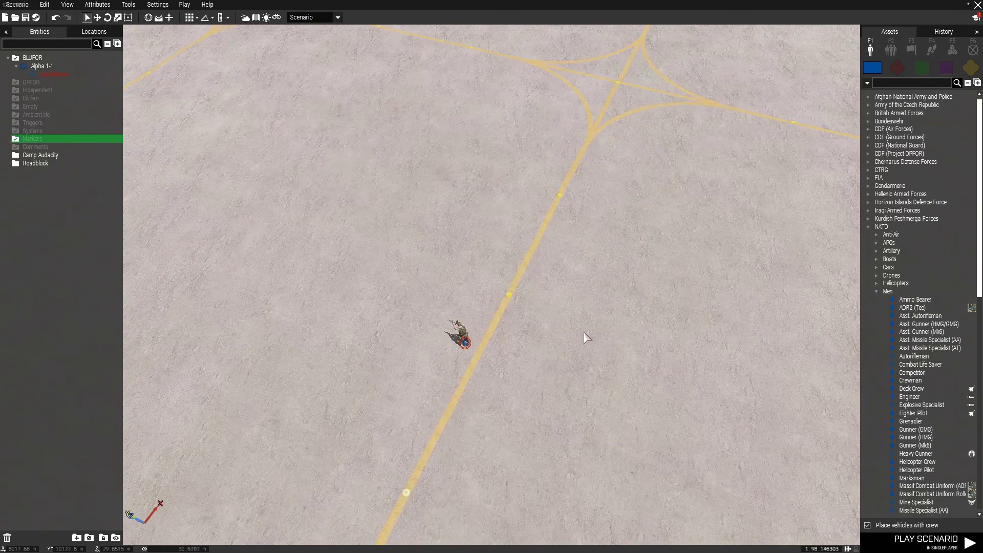
right_click_drag(584, 333, 510, 356)
scroll(517, 355, "down", 2)
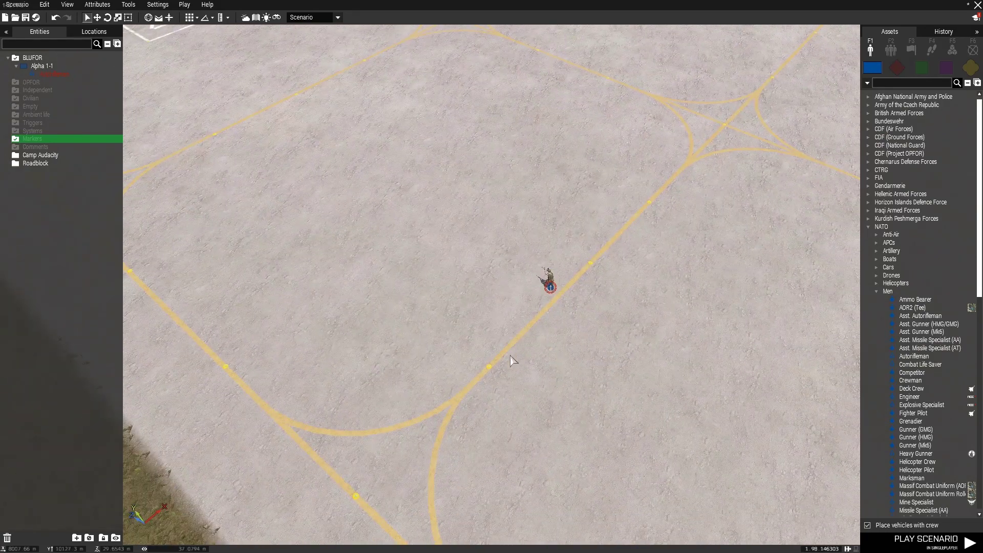
key("m")
scroll(489, 344, "down", 3)
right_click_drag(489, 344, 487, 308)
scroll(464, 303, "up", 7)
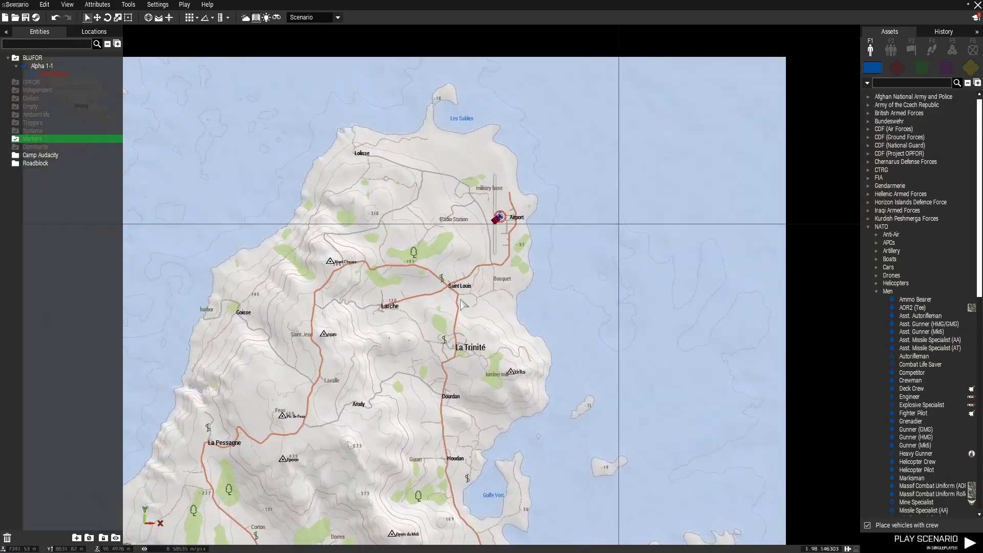
right_click(420, 301)
left_click(435, 302)
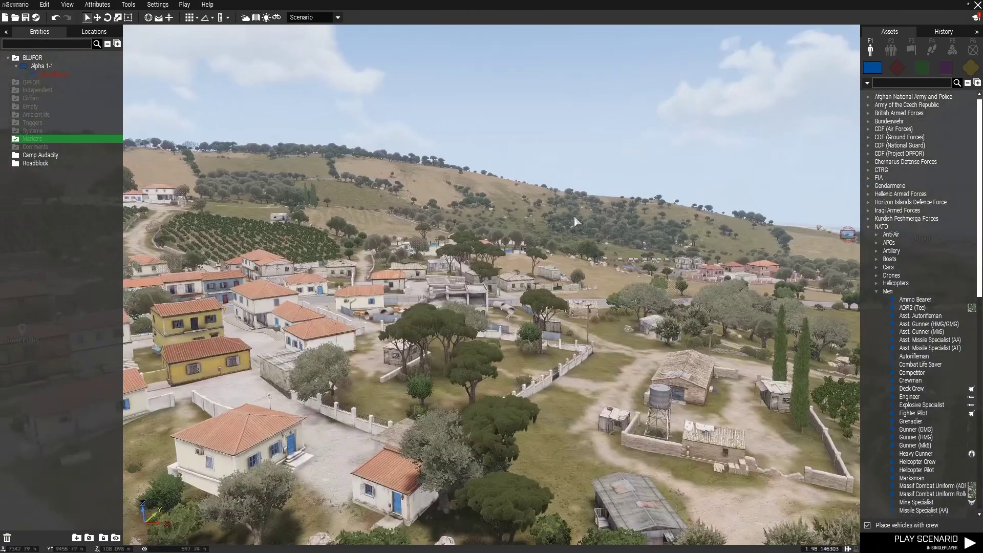
right_click_drag(573, 215, 632, 237)
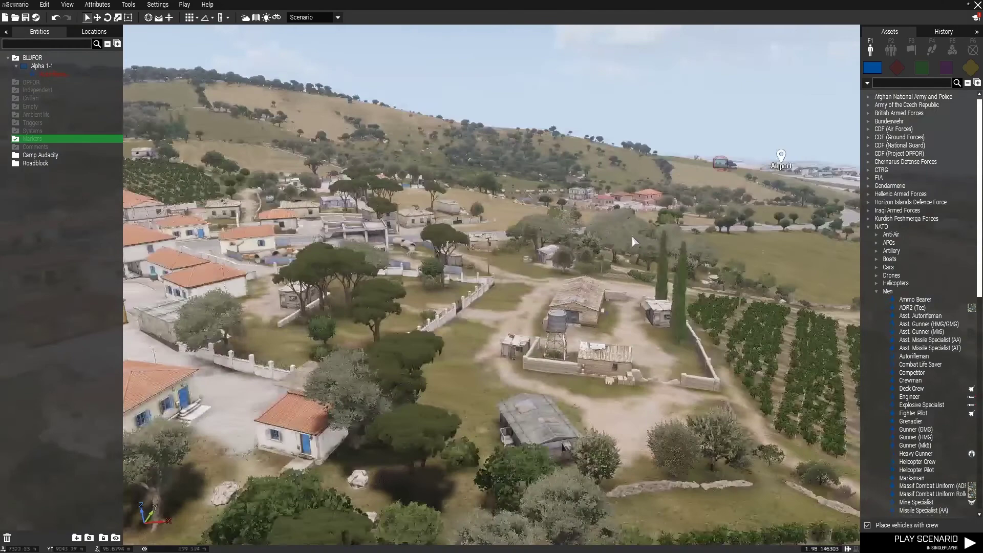
- Return the camera to the player's group at the airport by using Go Here on its map marker
key("m")
right_click_drag(671, 63, 569, 280)
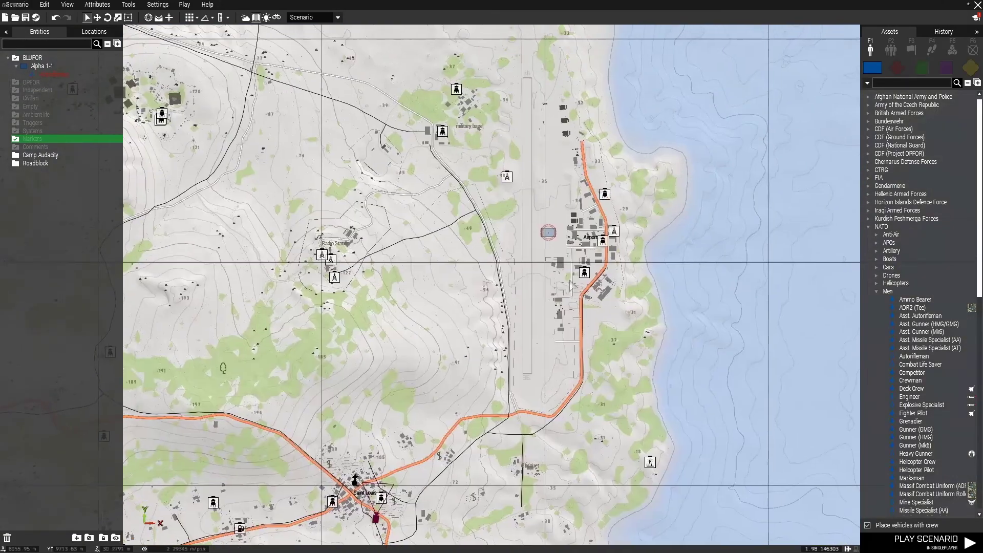
right_click(547, 232)
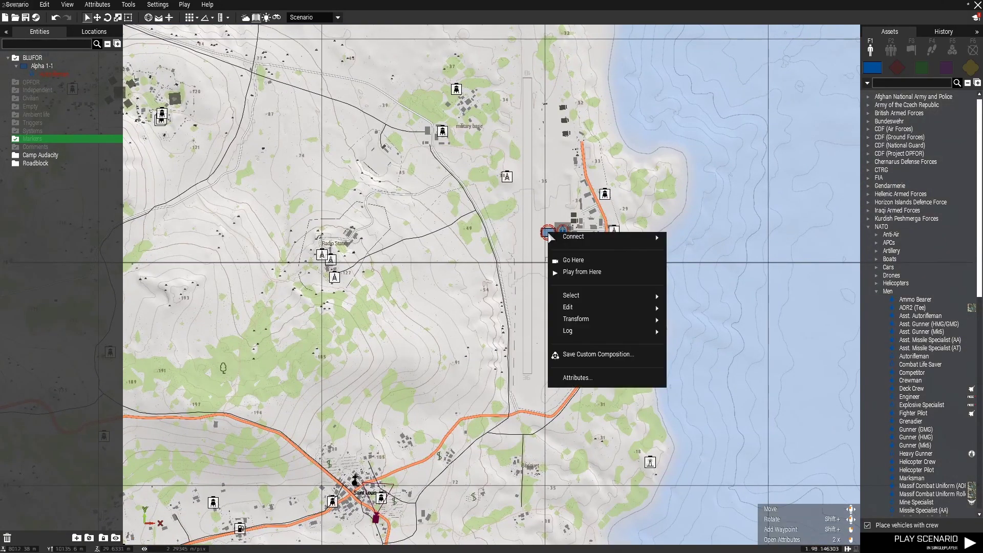
left_click(573, 260)
right_click_drag(526, 310, 619, 318)
key("a")
key("w")
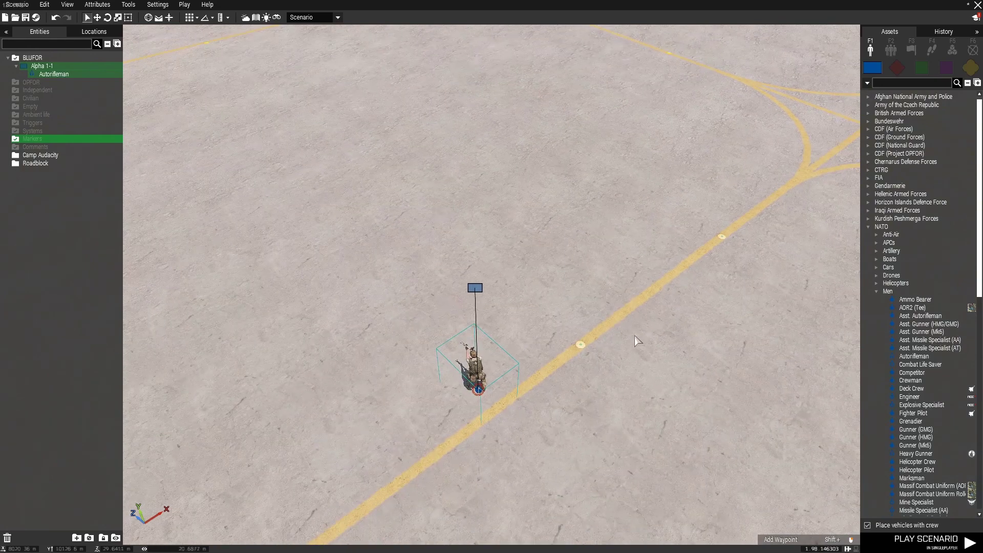
scroll(537, 432, "up", 2)
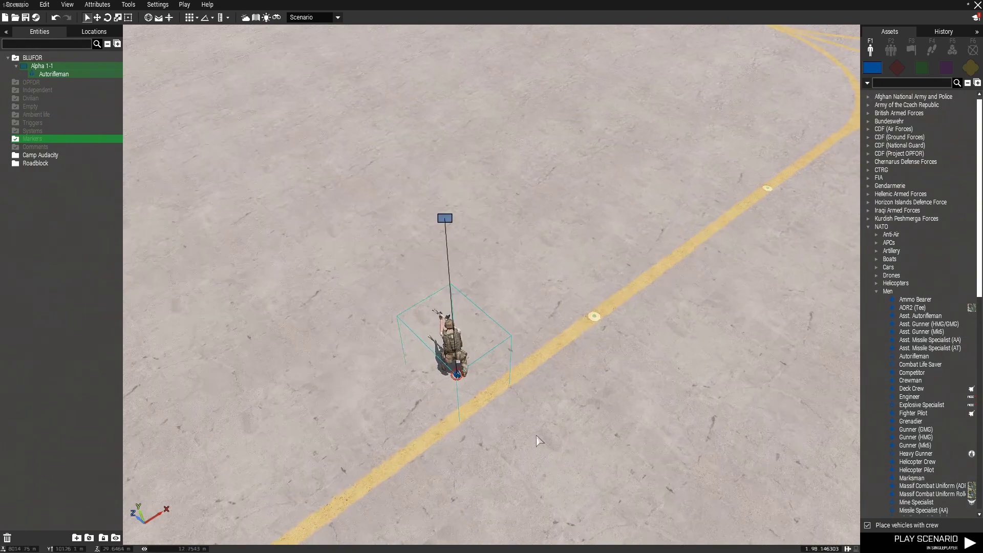
key("a")
key("w")
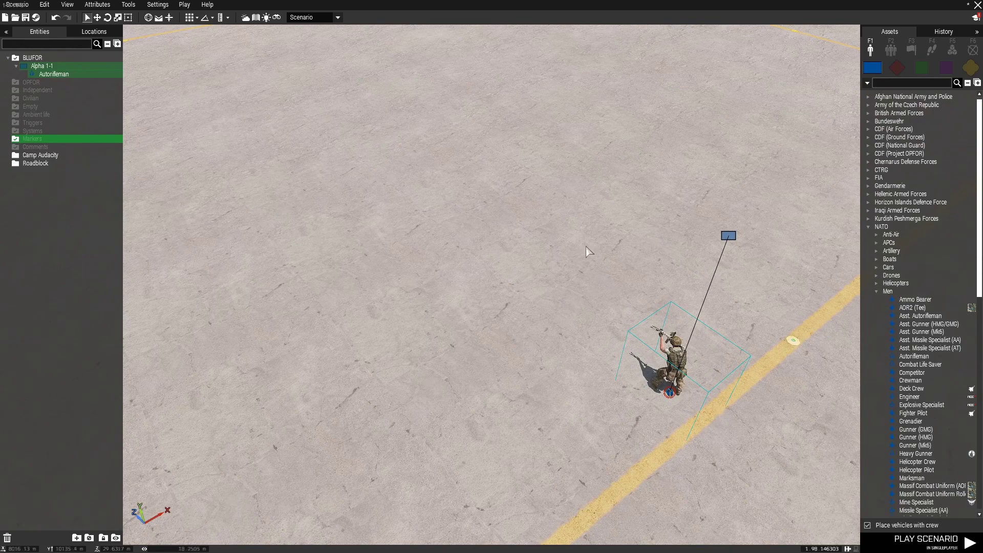
key("a")
key("w")
key("s")
key("d")
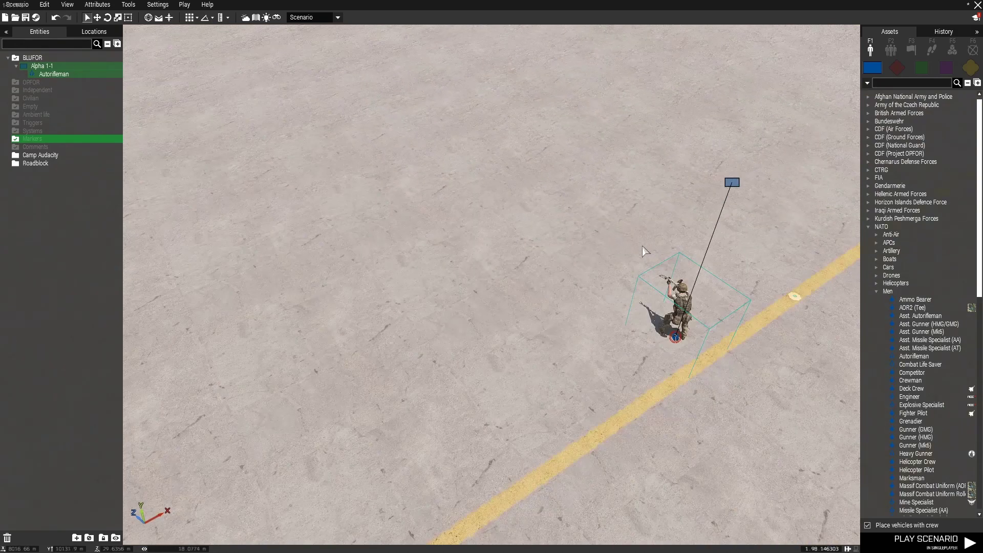
scroll(591, 331, "down", 2)
key("w")
scroll(577, 353, "down", 1)
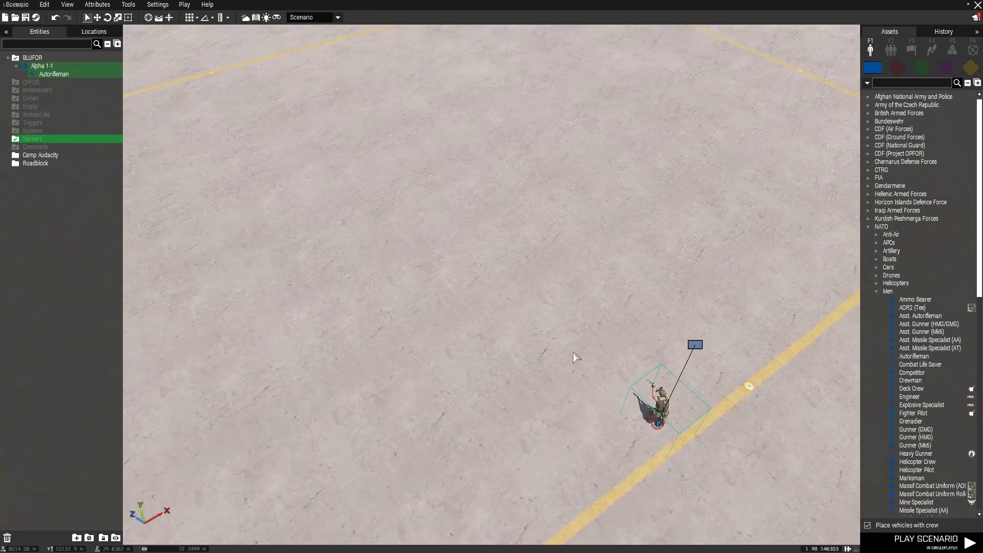
key("s")
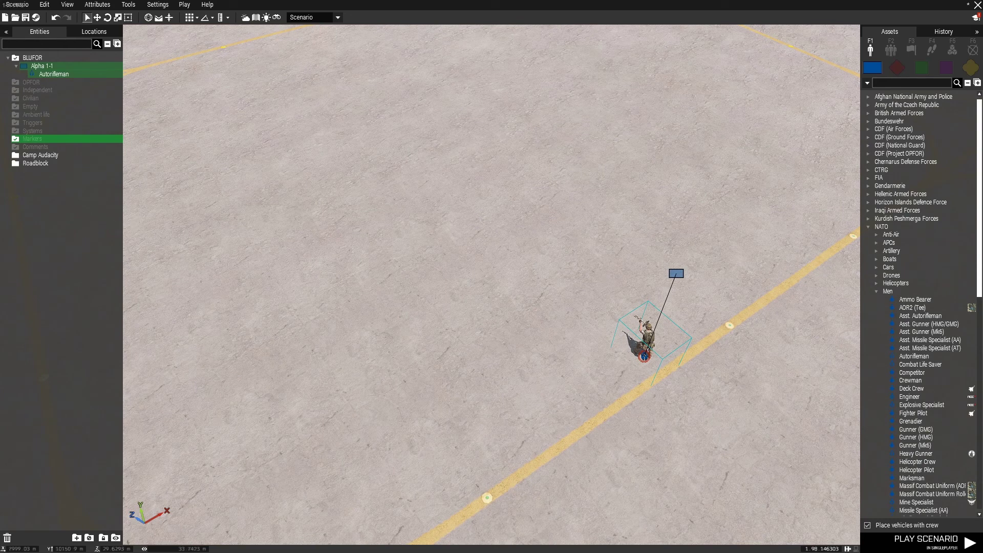
left_click_drag(595, 247, 500, 251)
scroll(501, 348, "up", 2)
right_click_drag(501, 349, 513, 365)
- Switch the assets to Props and search them for "ammo"
left_click(971, 67)
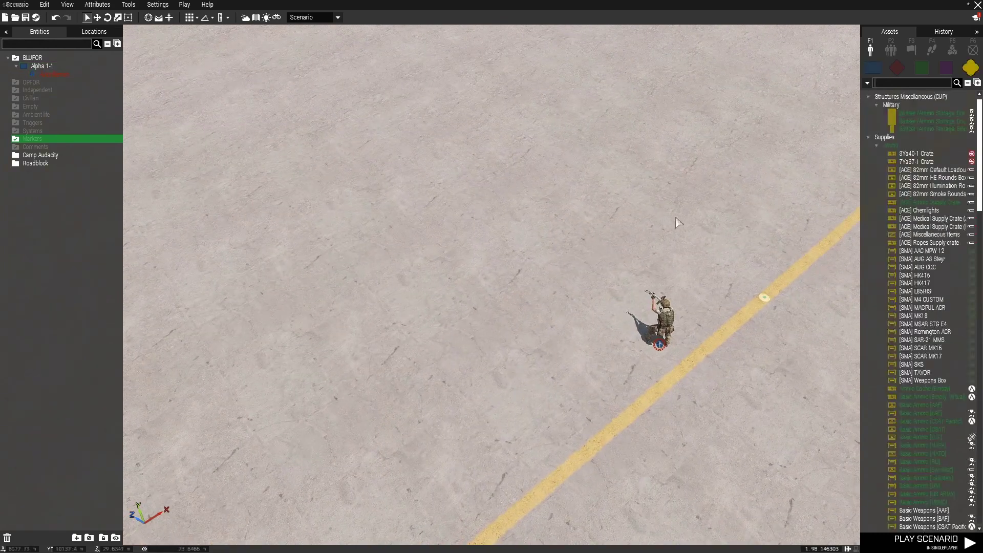
right_click_drag(620, 282, 623, 290)
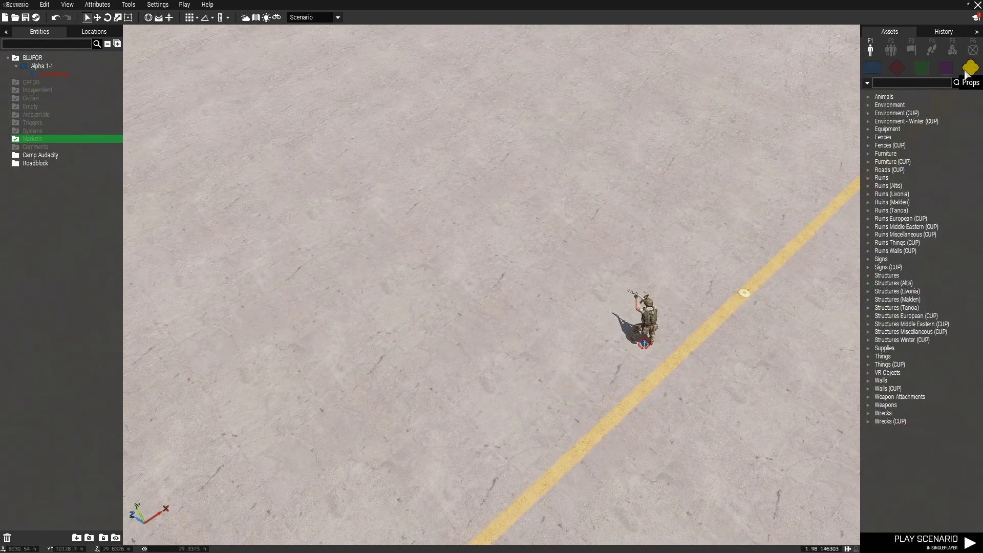
mouse_move(606, 305)
right_mouse_down()
mouse_move(623, 340)
mouse_move(596, 322)
right_mouse_up()
scroll(624, 336, "up", 2)
scroll(595, 321, "down", 1)
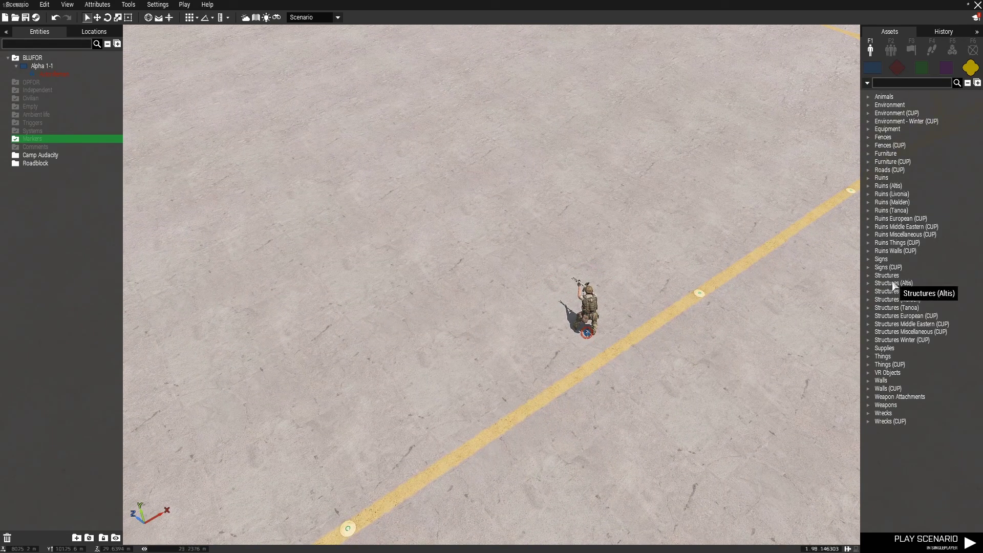
left_click(902, 83)
type("ammo")
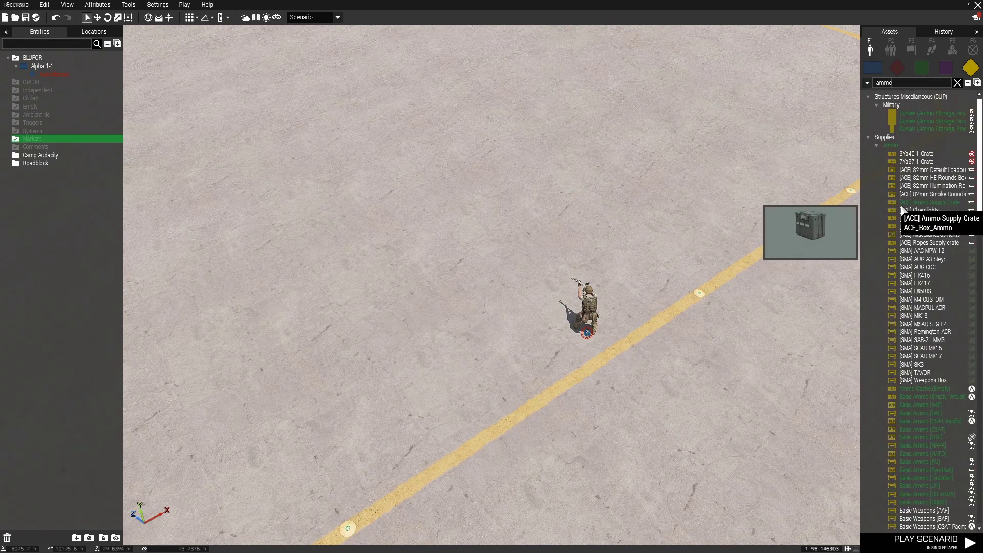
- Place a Basic Weapons [BAF] crate on the apron near the Autorifleman and clear the asset search
scroll(909, 220, "down", 7)
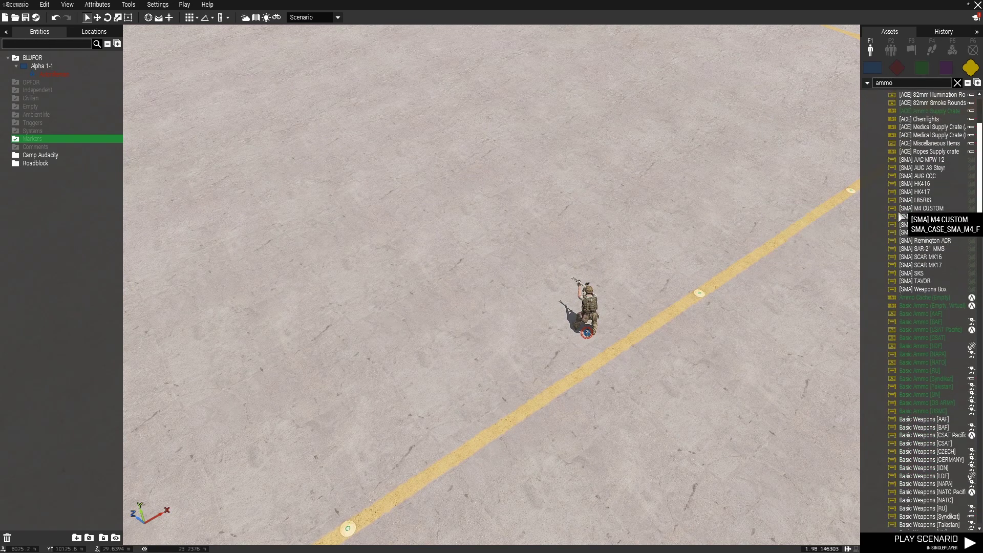
scroll(922, 296, "down", 2)
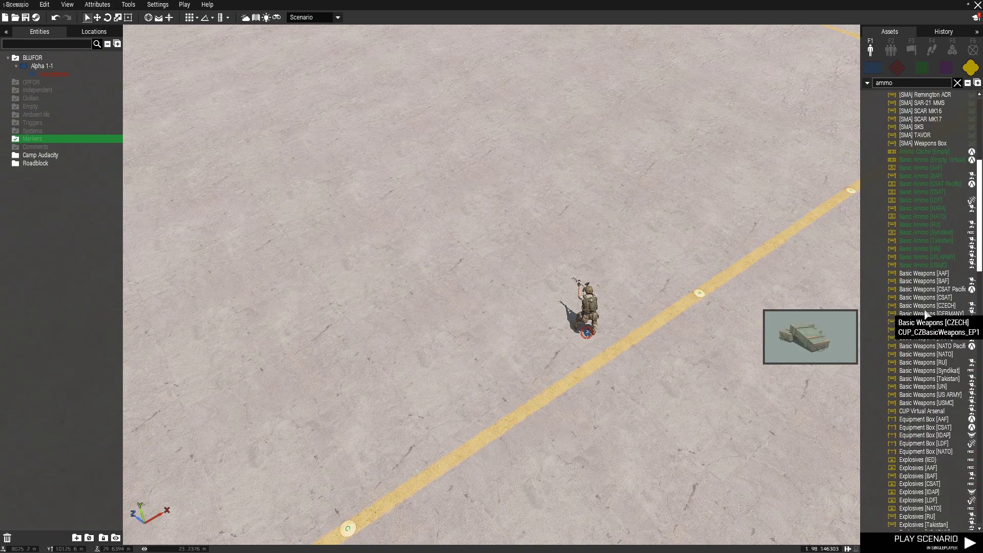
left_click_drag(927, 285, 481, 281)
scroll(497, 339, "up", 2)
scroll(496, 335, "up", 2)
right_click_drag(546, 295, 533, 258)
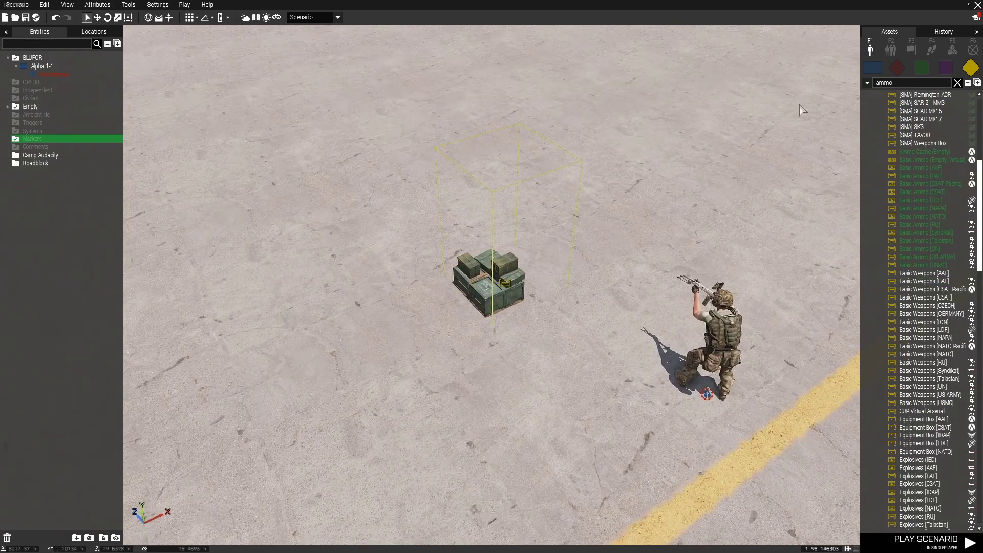
left_click(957, 82)
scroll(530, 335, "down", 2)
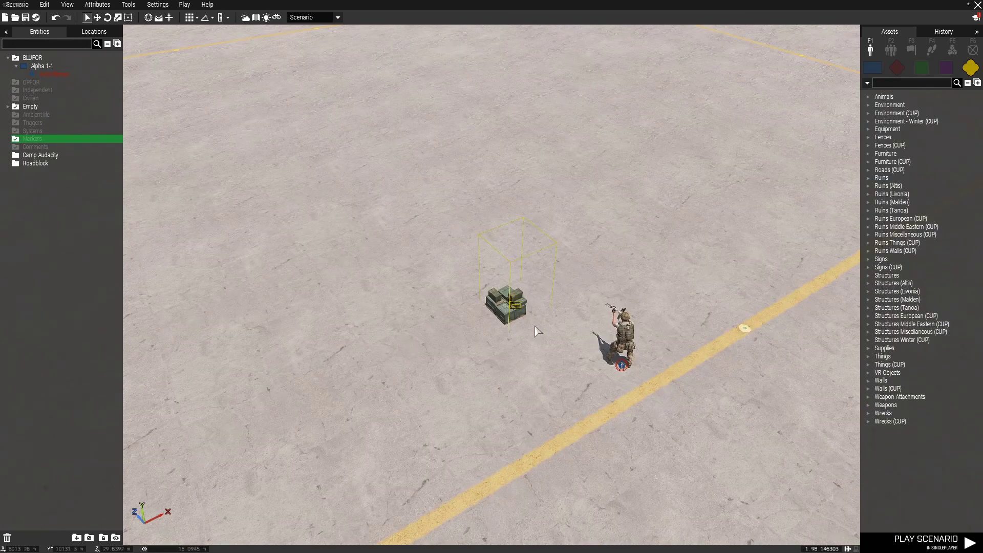
- Open the Basic Weapons [BAF] crate's attributes and enter "call BIS_fnc_arsenal;" as its init code
double_click(514, 306)
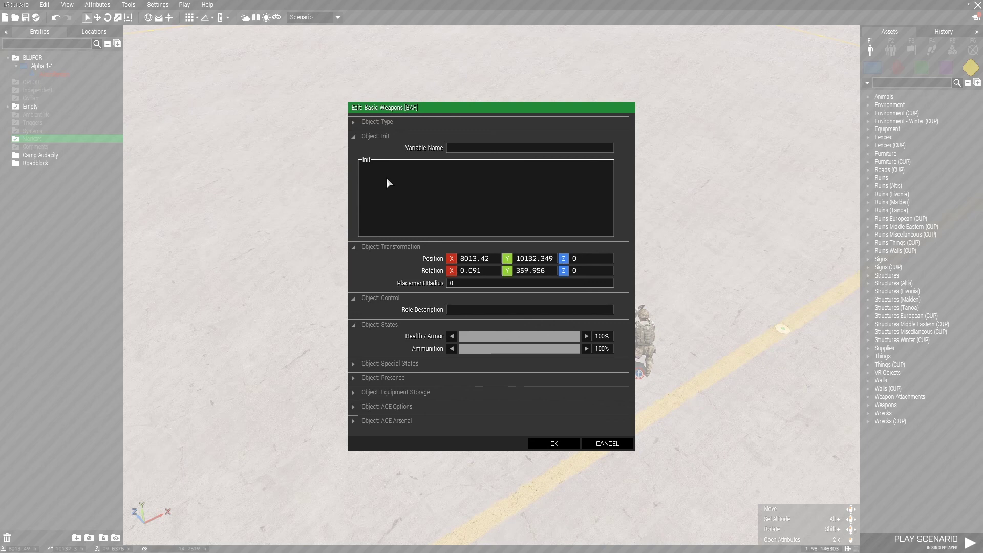
type("call BIS_")
type("fnc_arsen")
type("al")
- Complete the Basic Weapons [BAF] crate's init code as ["AmmoboxInit",[ammoBox,true]] call BIS_fnc_arsenal; and save the attributes
type("[")
type("\"")
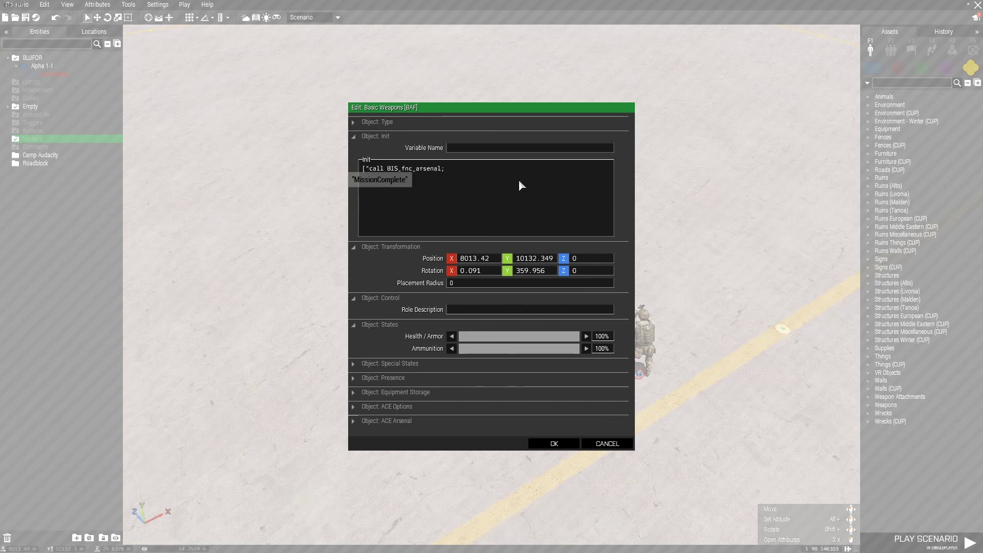
type("Ammobx")
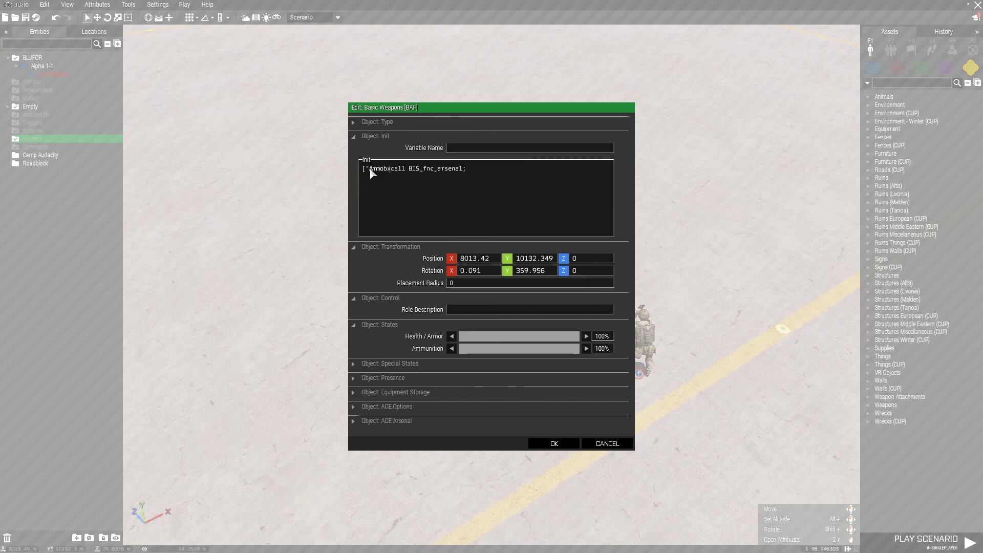
key("BackSpace")
type("ox01")
key("BackSpace")
key("BackSpace")
type("Init")
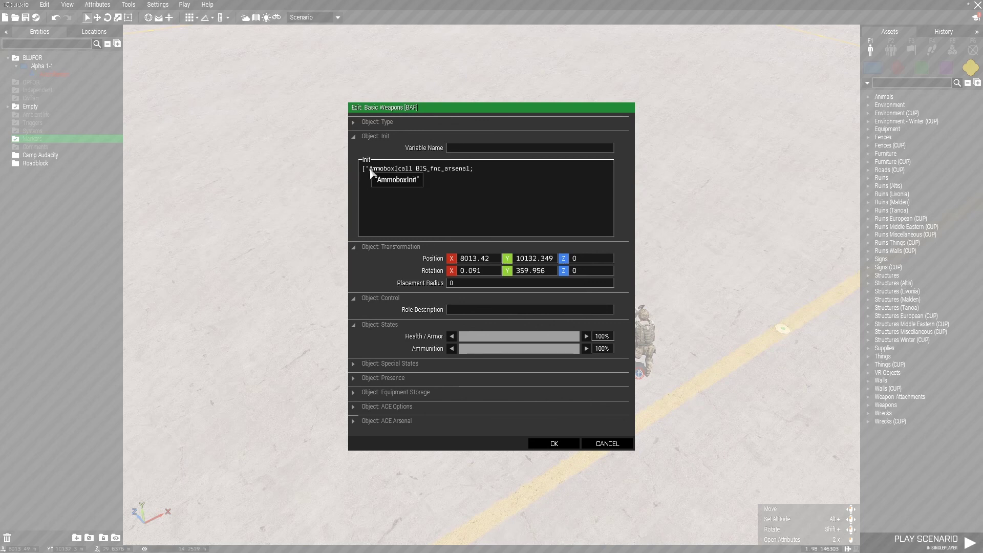
type("\"")
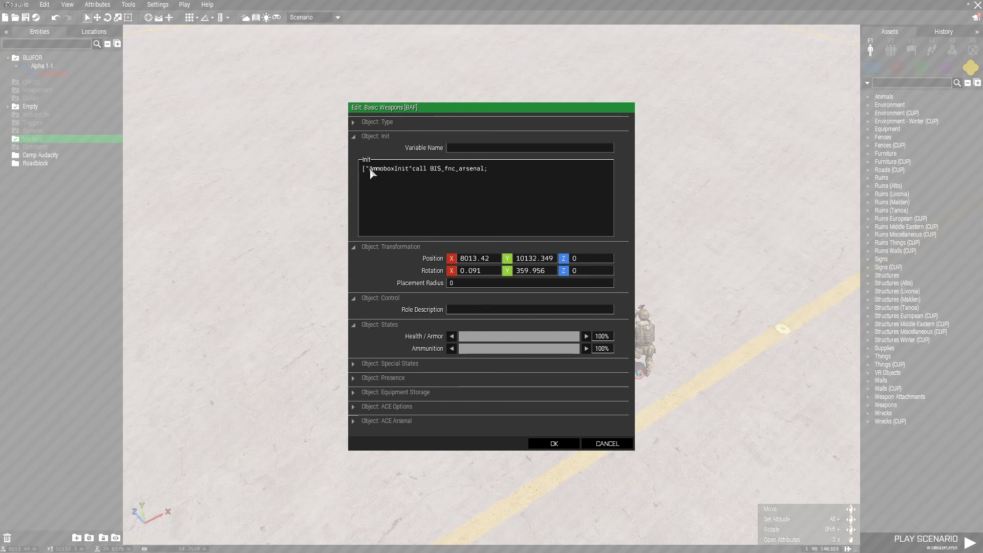
type(",")
type("[ammoBox,true]]")
left_click(559, 442)
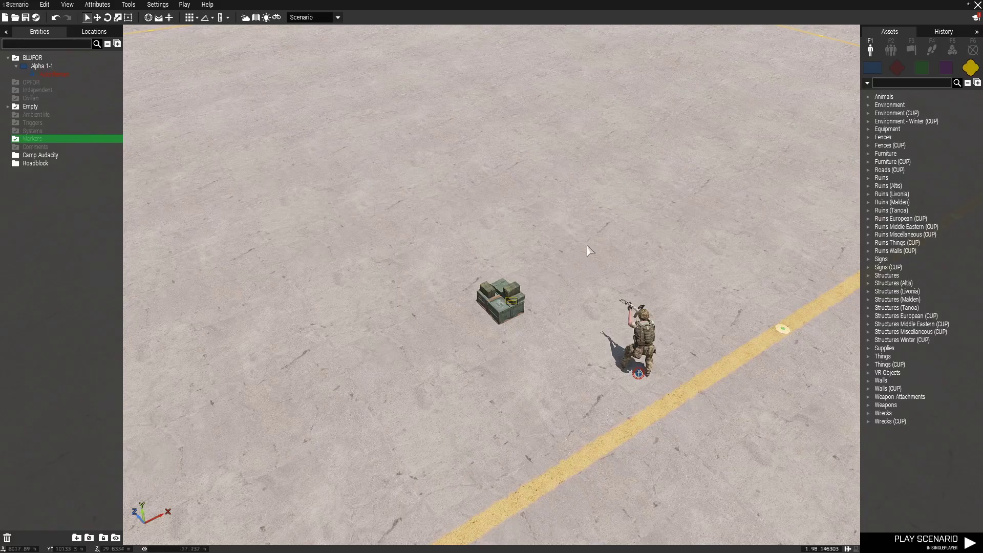
- Reopen the Basic Weapons [BAF] crate's attributes and set its variable name to "ammobox"
double_click(520, 305)
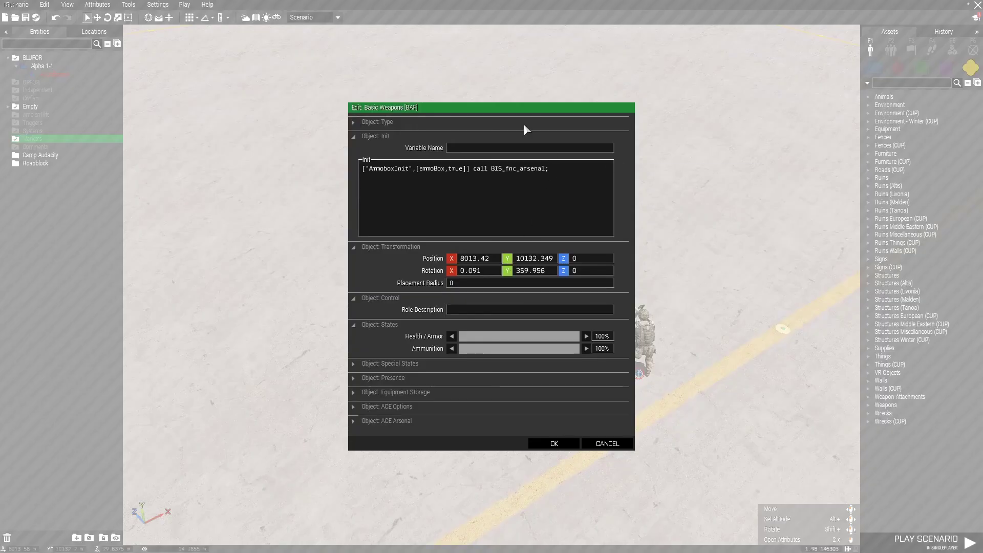
key("Escape")
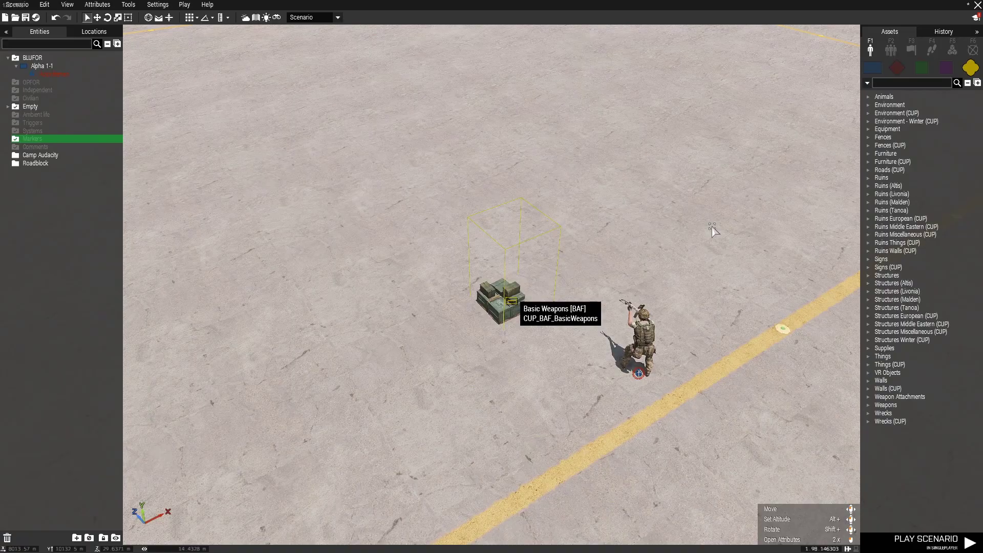
double_click(712, 227)
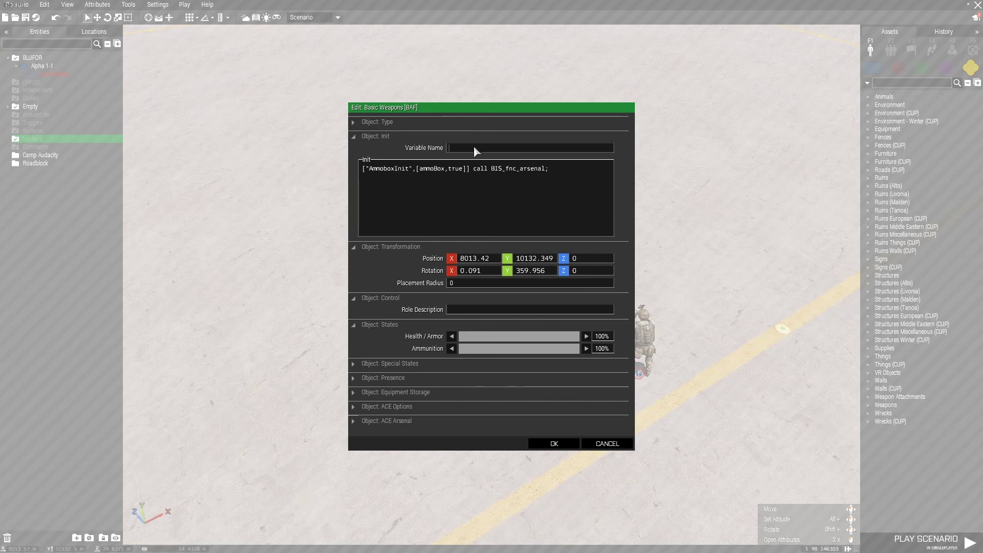
type("ammo")
key("BackSpace")
key("BackSpace")
key("BackSpace")
key("BackSpace")
type("ammobox")
left_click(553, 444)
- Test the crate's arsenal in the running scenario by browsing vests and loading the ACR-ShortMission loadout, and return to the editor
key("Return")
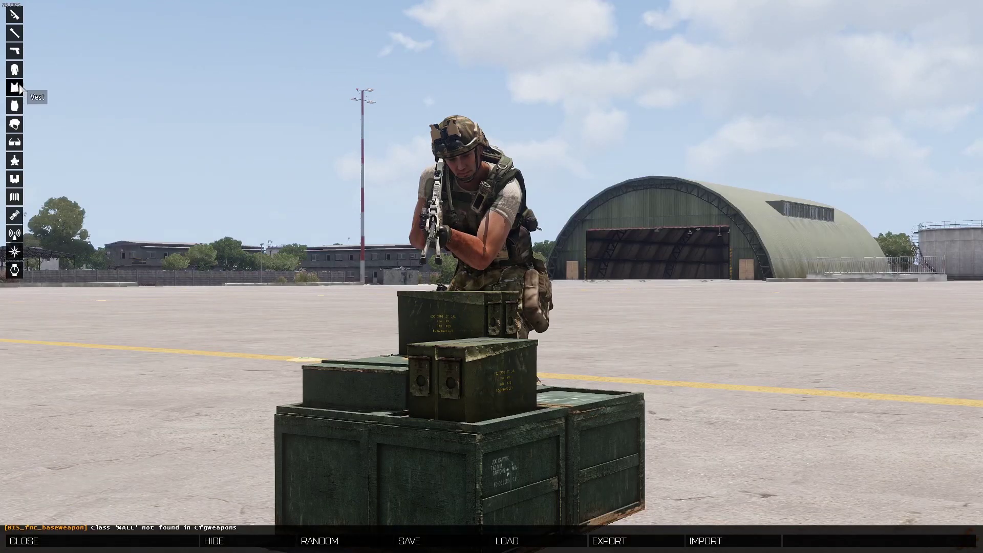
left_click(17, 87)
scroll(119, 187, "down", 5)
left_click(507, 541)
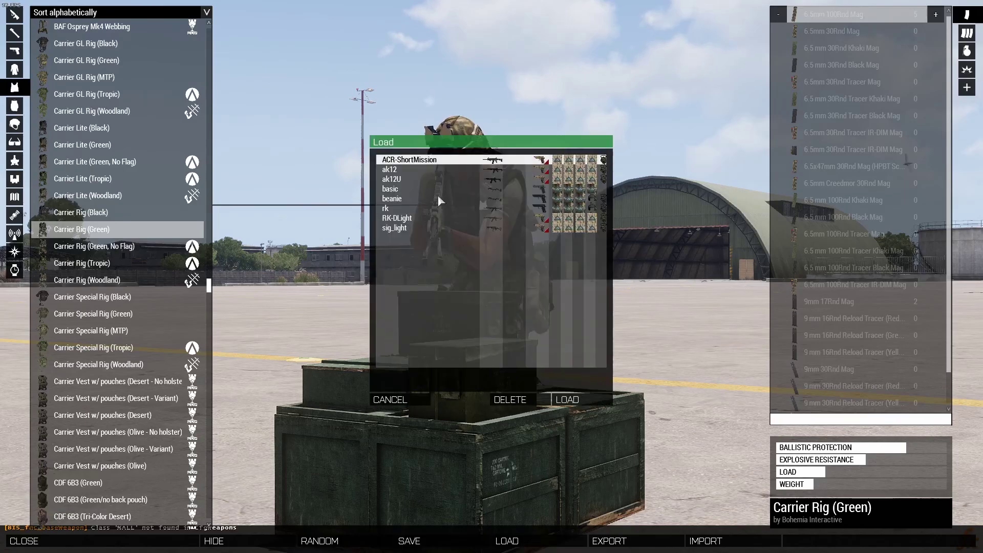
left_click(582, 401)
key("Escape")
key("Escape")
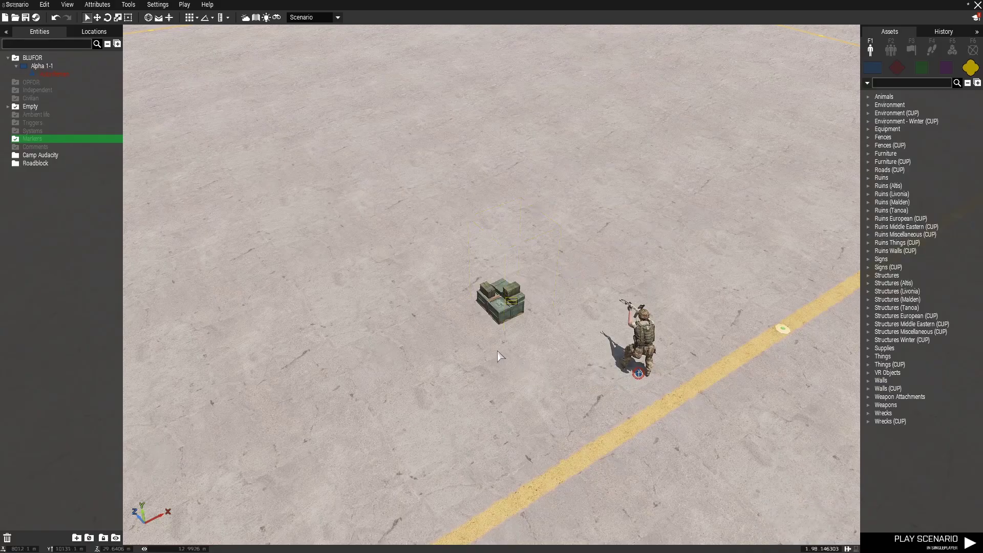
- Move the ammo crate farther away from the Autorifleman and shift the Autorifleman onto the yellow line
scroll(526, 350, "down", 2)
right_click_drag(583, 321, 620, 316)
scroll(620, 322, "down", 1)
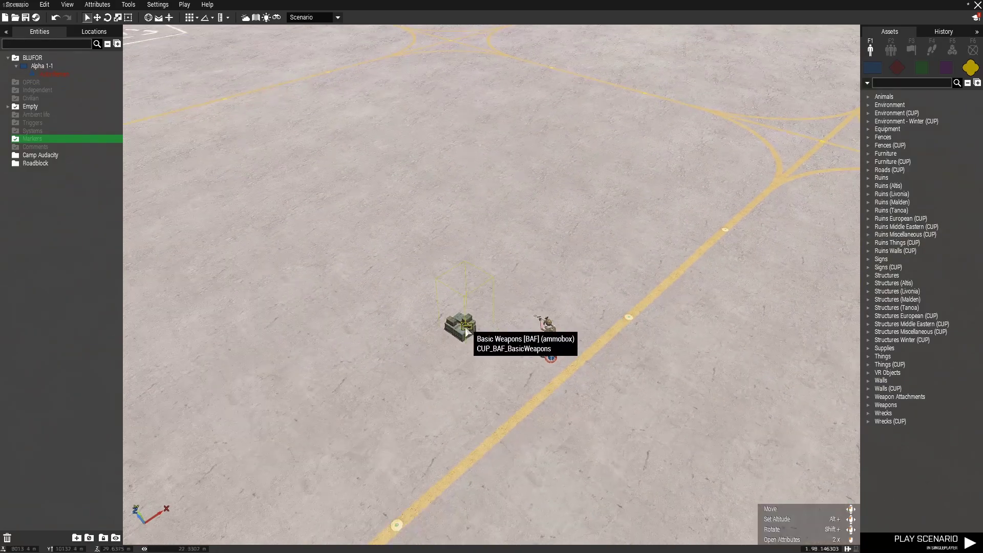
left_click_drag(465, 331, 376, 306)
left_click(549, 338)
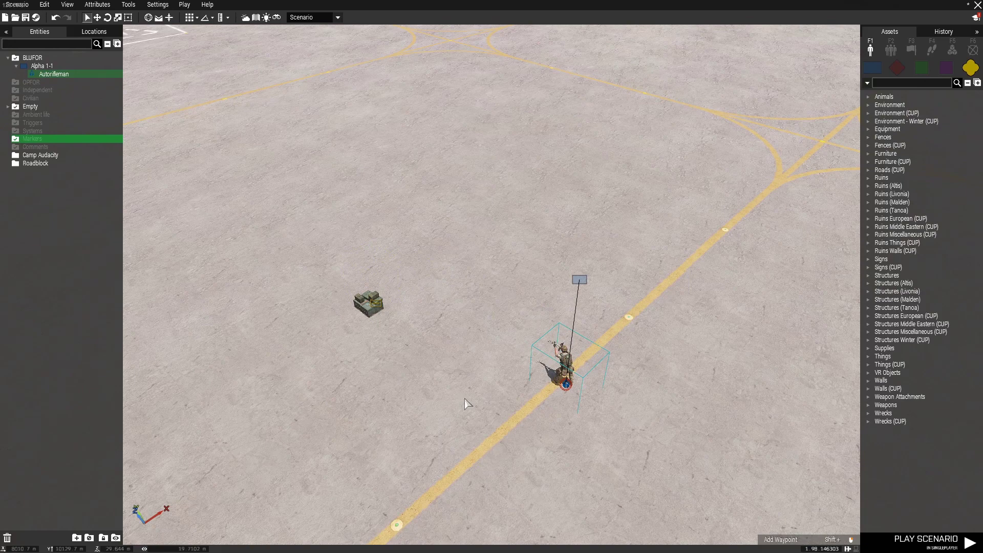
scroll(483, 416, "up", 3)
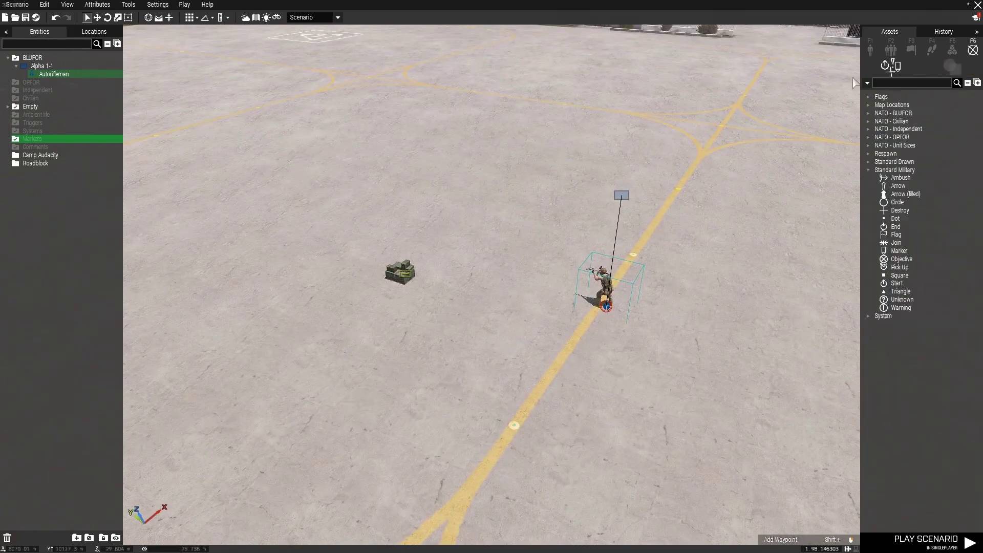
- Search the system modules for "resp" and place a Respawn Position module on the apron between the crate and the Autorifleman
key("F5")
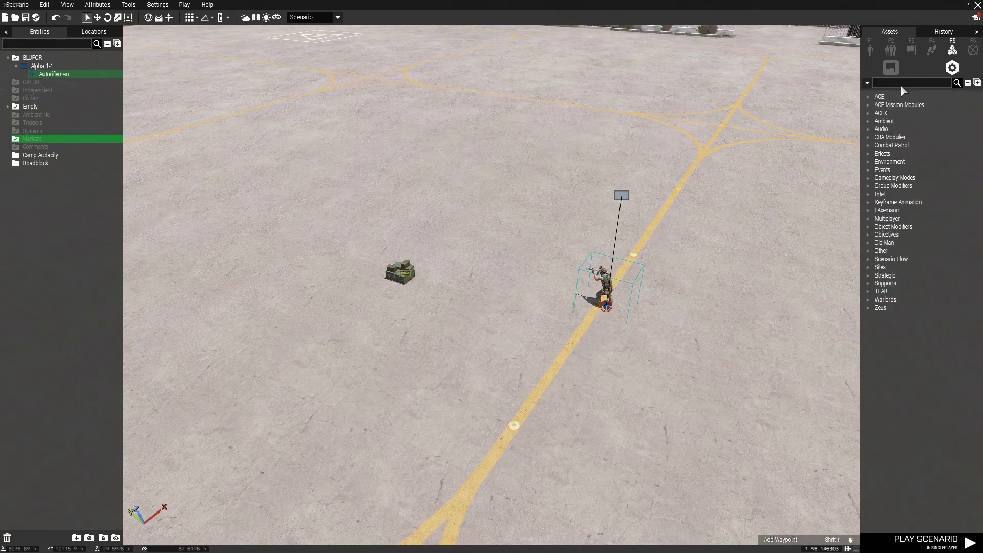
left_click(902, 84)
type("resp")
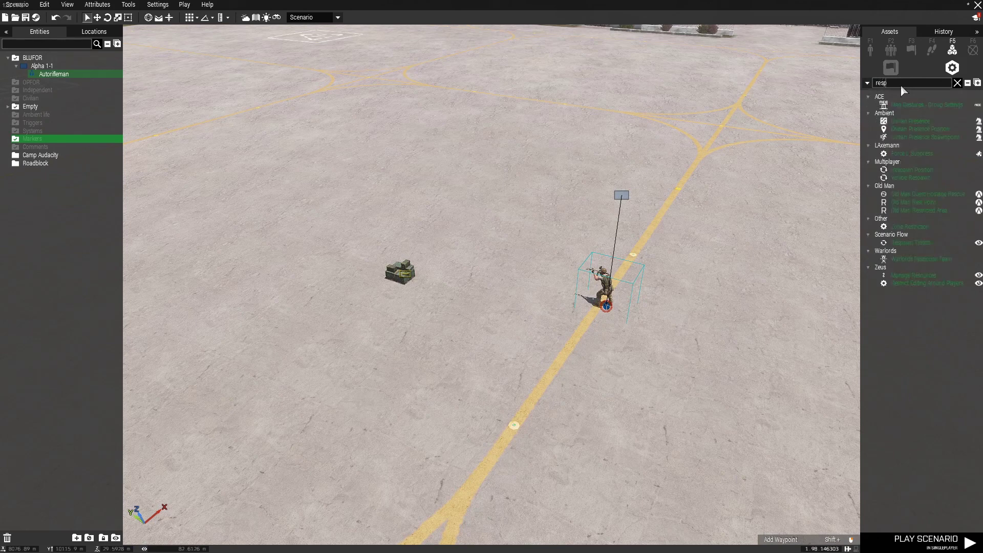
left_click(901, 105)
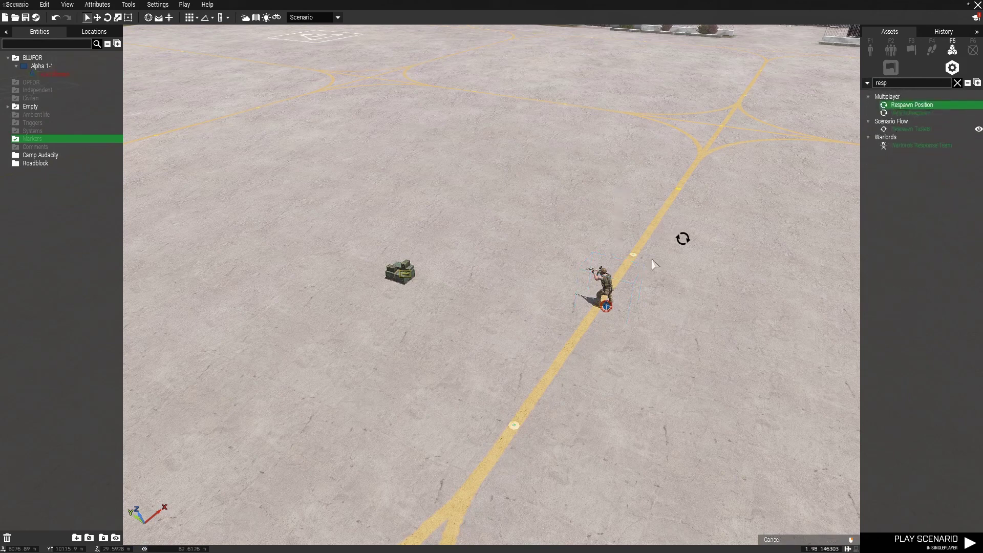
left_click(487, 379)
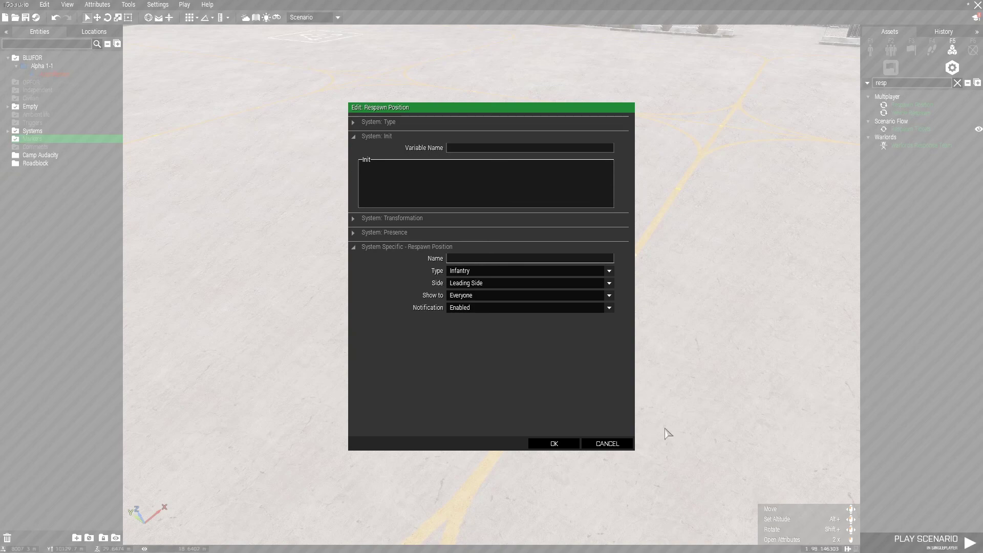
- Name the Respawn Position module "respawn_west" and set its side to BLUFOR
left_click(615, 443)
double_click(487, 378)
left_click(457, 261)
type("respawn_west")
left_click(450, 283)
left_click(469, 300)
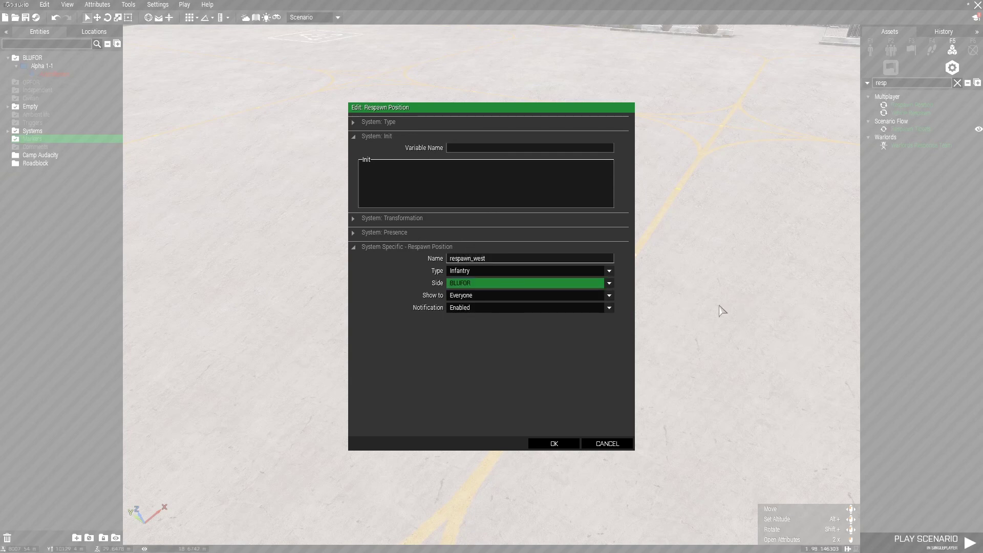
left_click(564, 447)
- Open the scenario's multiplayer attributes and set Respawn on Custom Position with a respawn delay of 00:00:10
right_click_drag(482, 424, 477, 425)
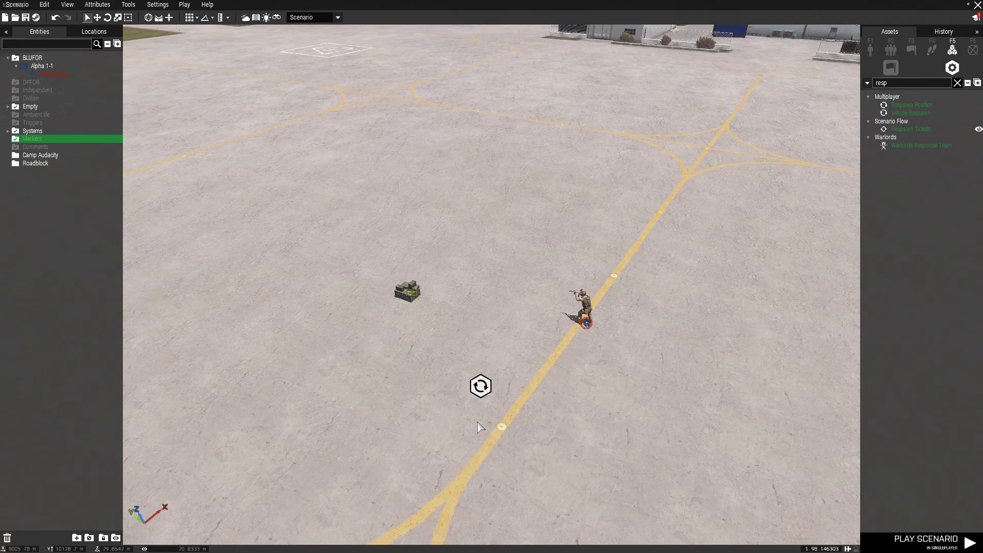
key("s")
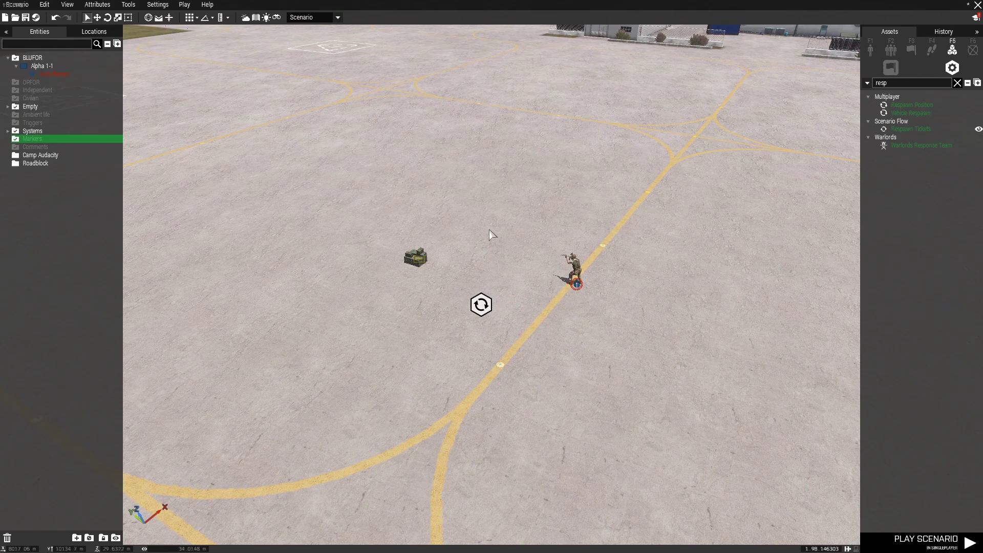
right_click_drag(489, 229, 478, 248)
key("w")
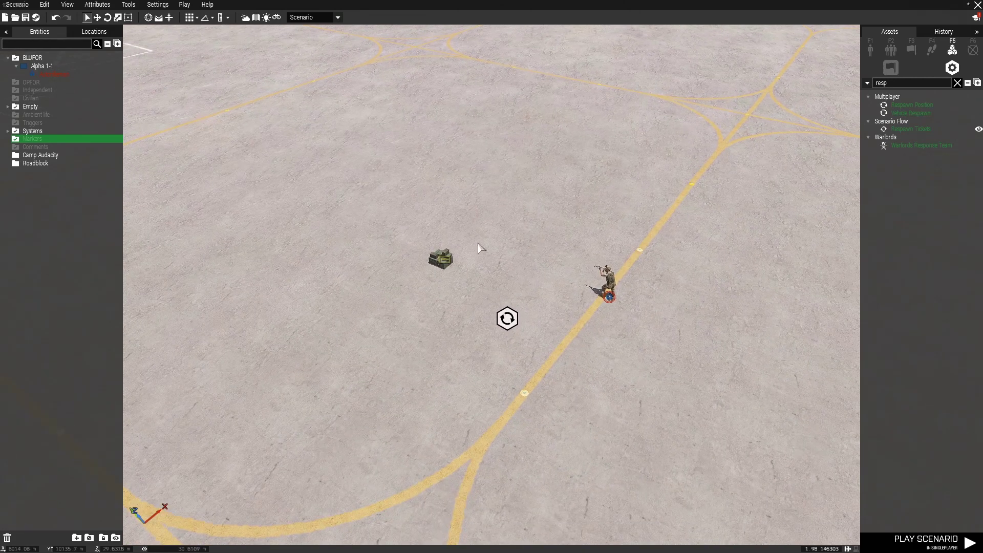
left_click(98, 6)
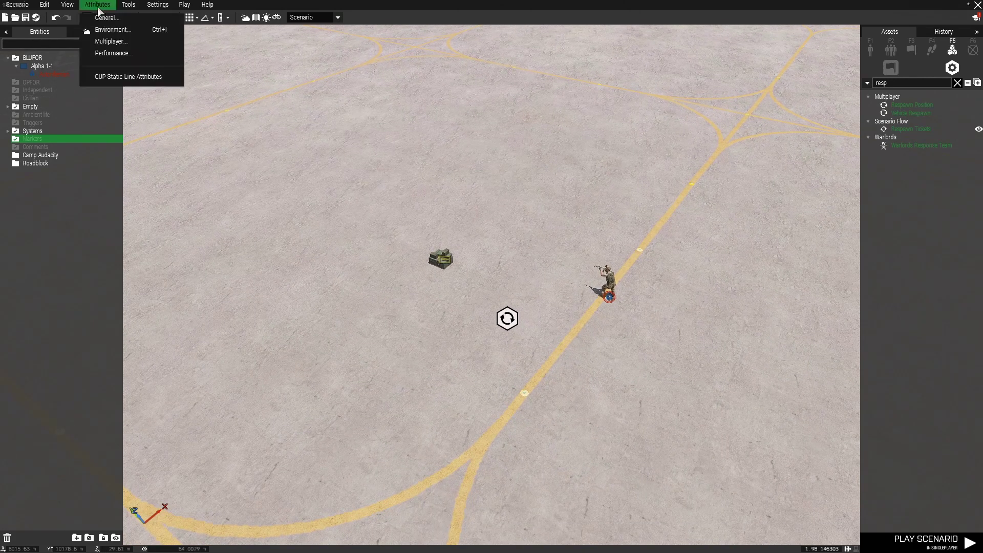
left_click(110, 44)
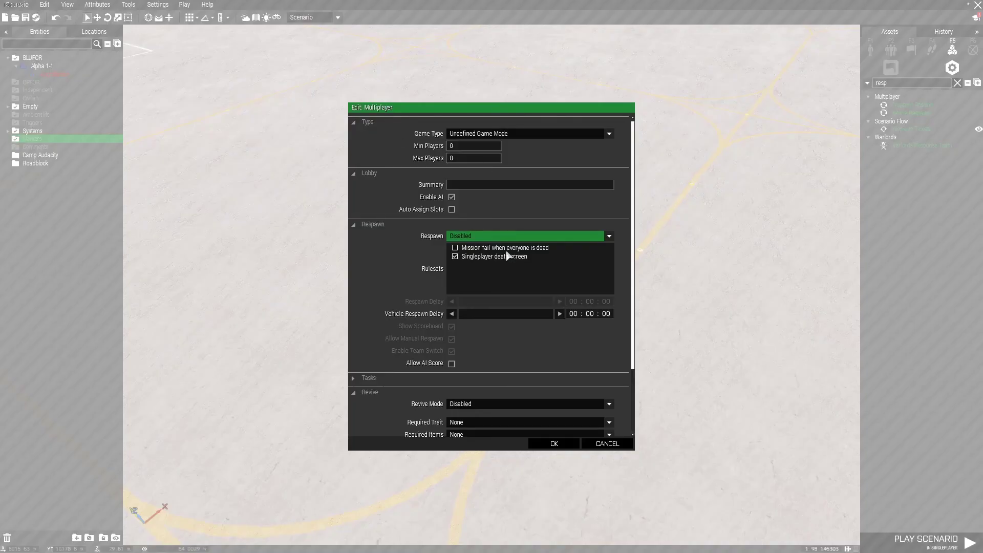
left_click(610, 237)
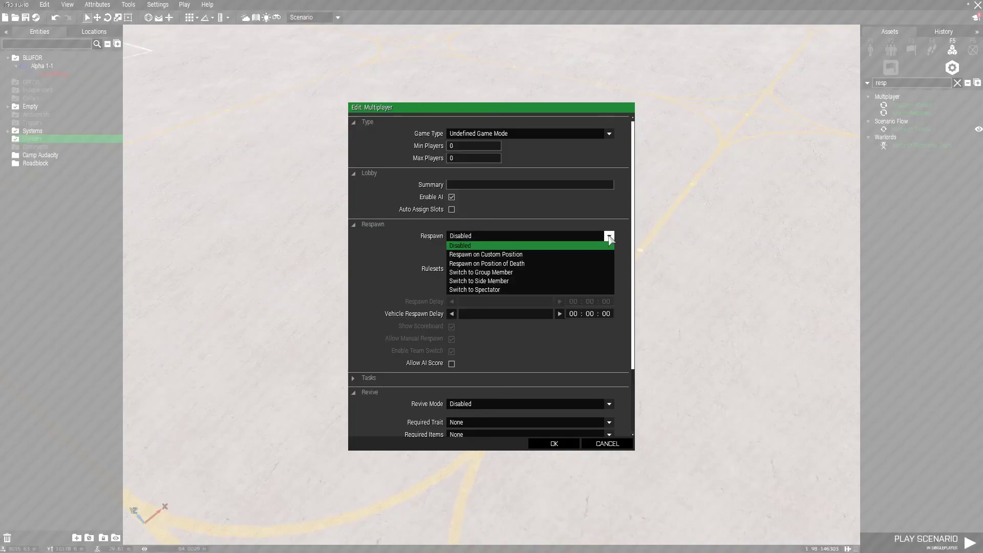
left_click(465, 254)
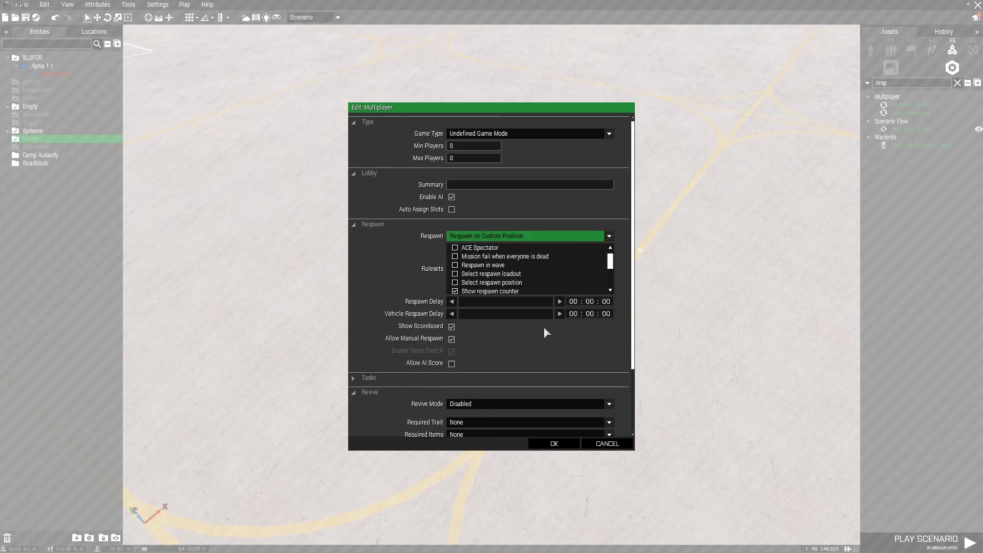
left_click(560, 302)
left_click(560, 301)
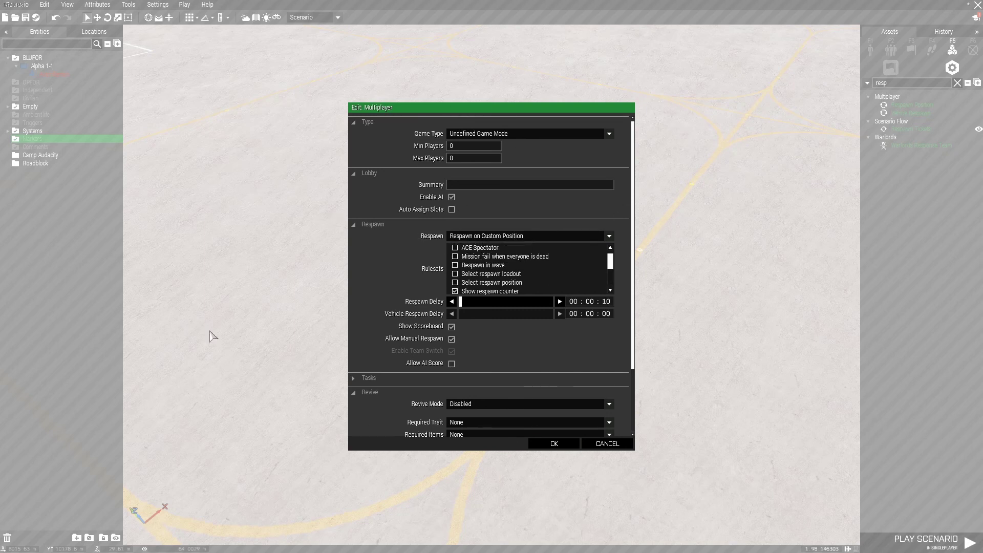
- Set the multiplayer game type to Cooperative Mission and save the multiplayer attributes
left_click(492, 135)
left_click(494, 135)
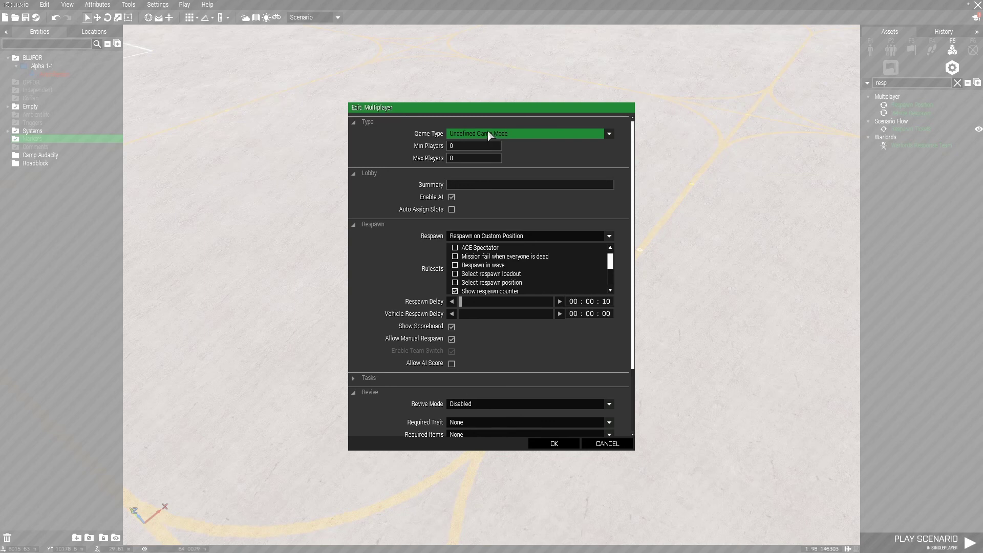
left_click(488, 134)
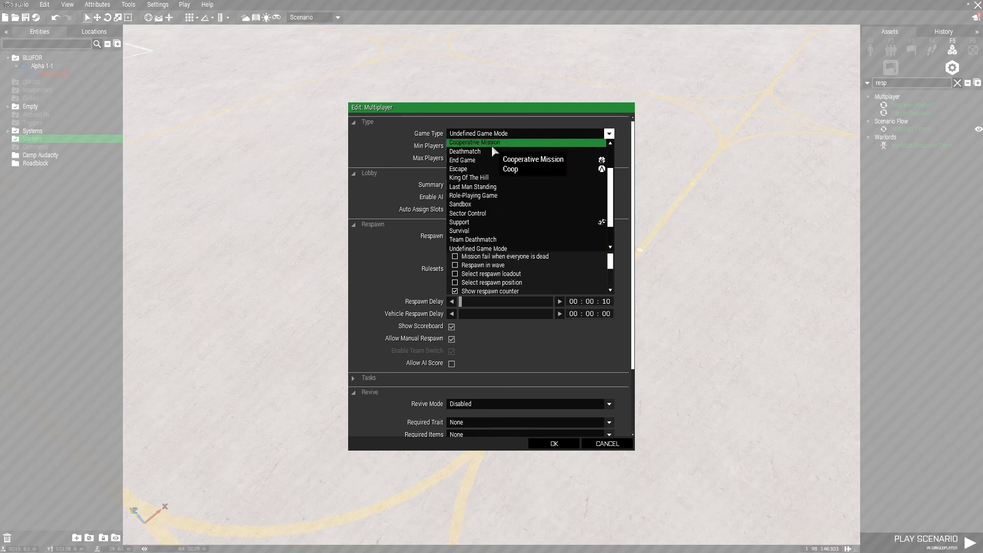
left_click(493, 144)
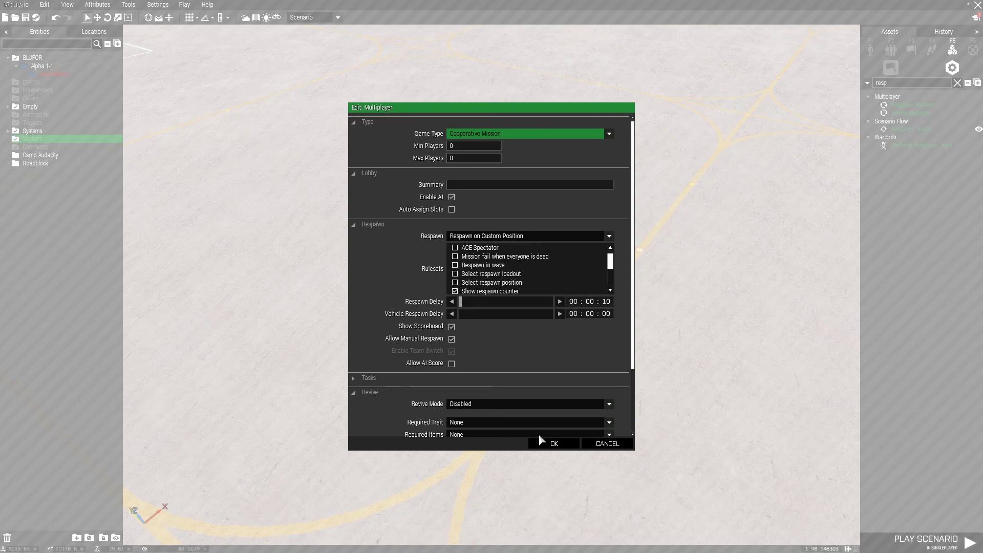
left_click(555, 444)
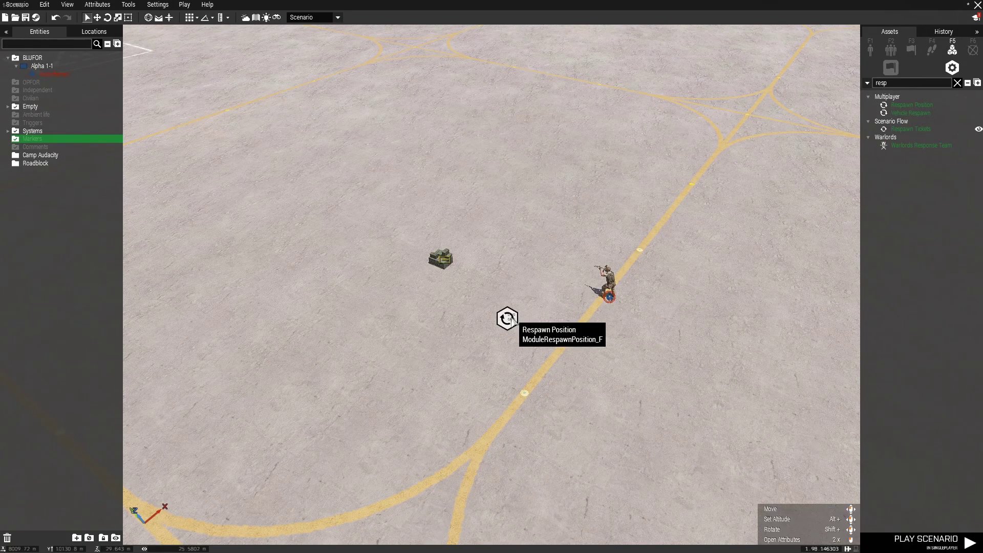
- Clear the asset search and move the ammo crate farther from the Autorifleman
scroll(573, 358, "down", 1)
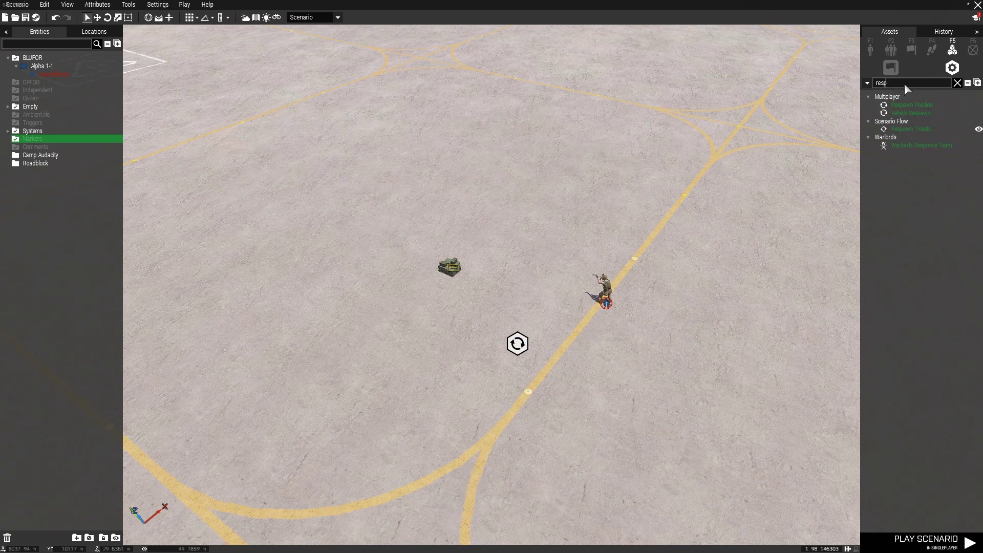
key("BackSpace")
key("BackSpace")
key("BackSpace")
key("BackSpace")
mouse_move(442, 250)
right_mouse_down()
mouse_move(507, 300)
mouse_move(494, 306)
right_mouse_up()
key("w")
left_click_drag(386, 299, 330, 296)
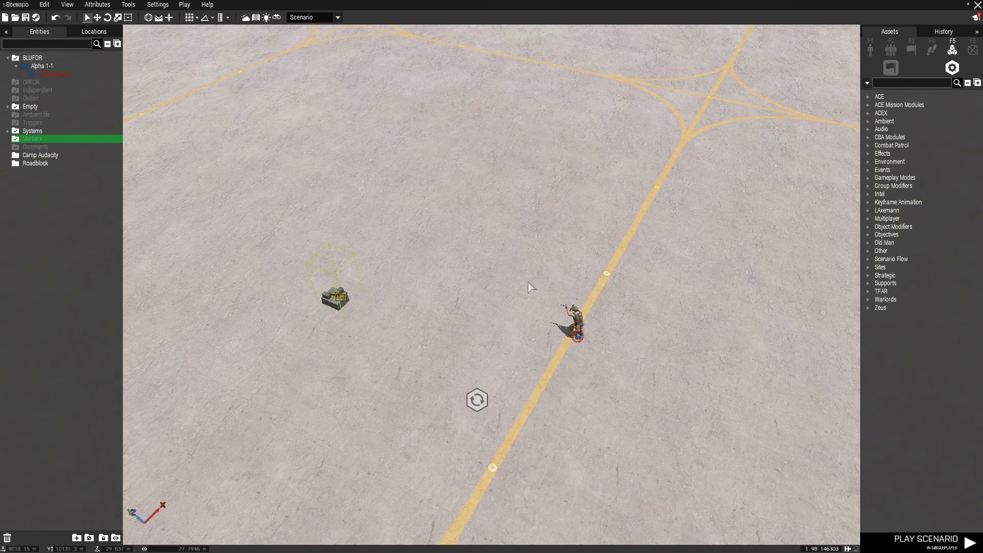
- Search the system modules for "create" and place a Create Task module on the apron between the crate and the Autorifleman
right_click_drag(531, 284, 521, 283)
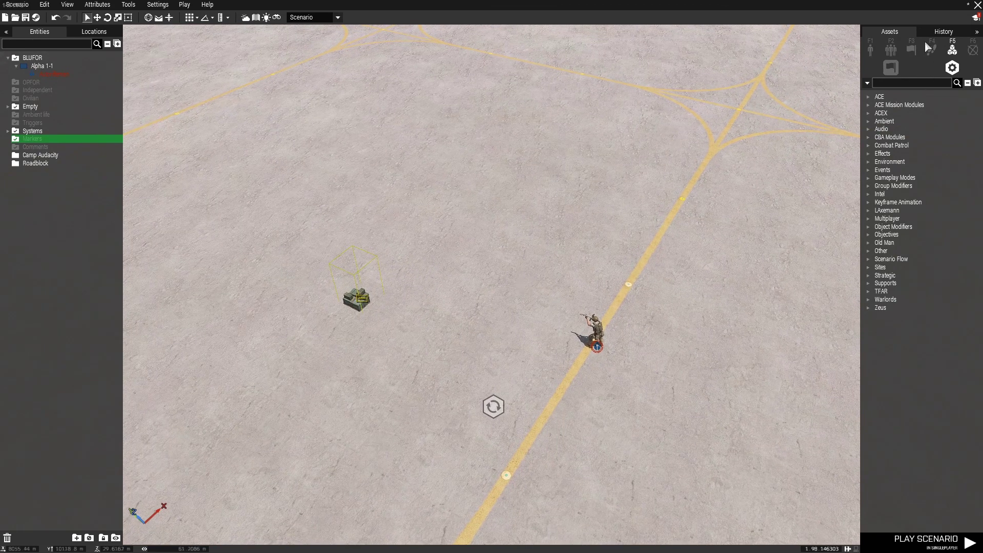
left_click(889, 85)
type("create")
left_click_drag(904, 113, 481, 236)
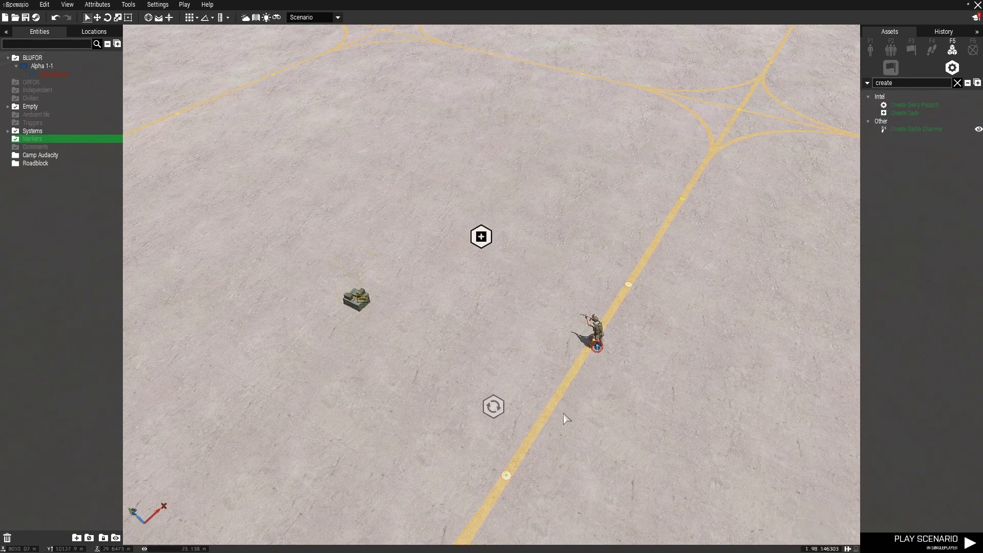
- Open the Create Task module's attributes, set its owner to BLUFOR and enter the title "Do a thing"
key("w")
right_click_drag(491, 289, 487, 302)
double_click(483, 265)
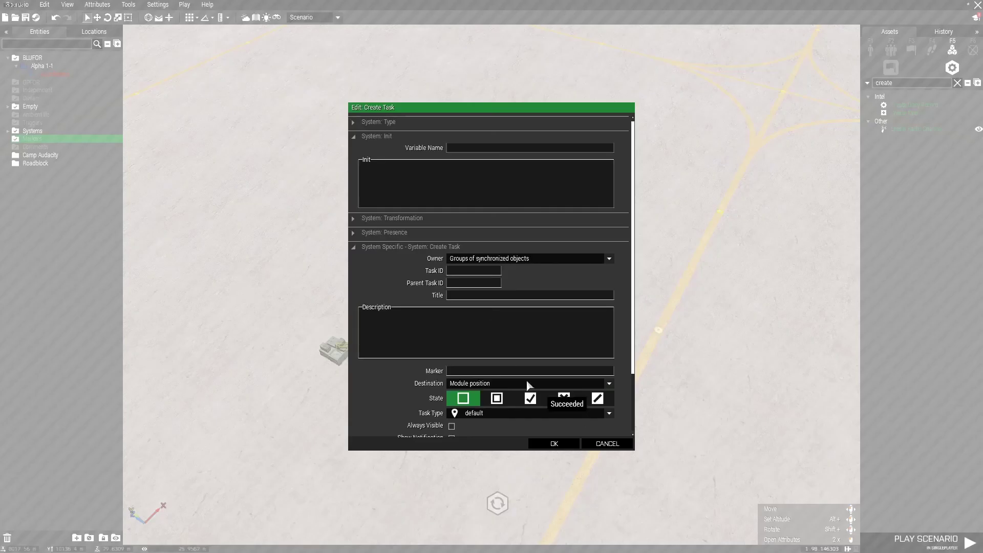
scroll(529, 385, "down", 3)
left_click(492, 193)
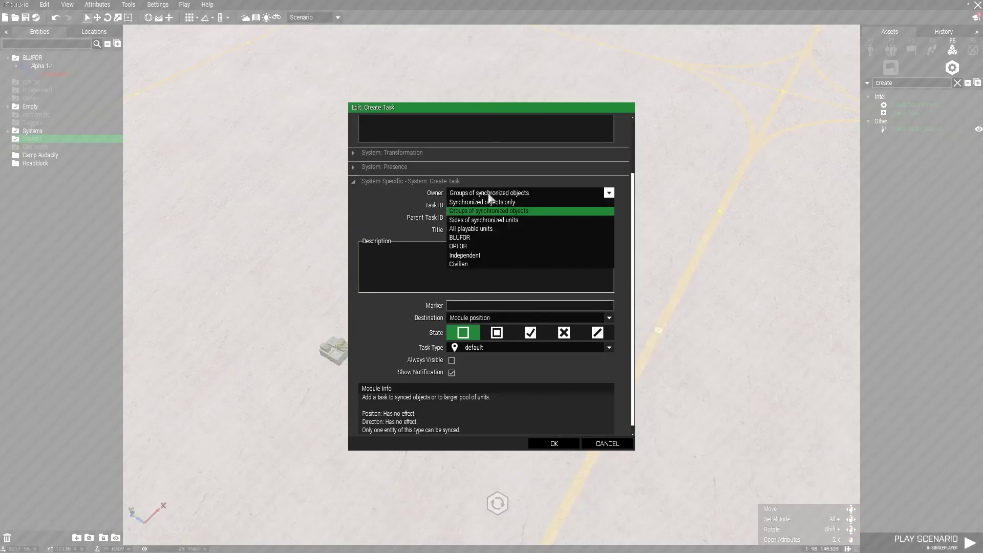
left_click(475, 237)
left_click(459, 231)
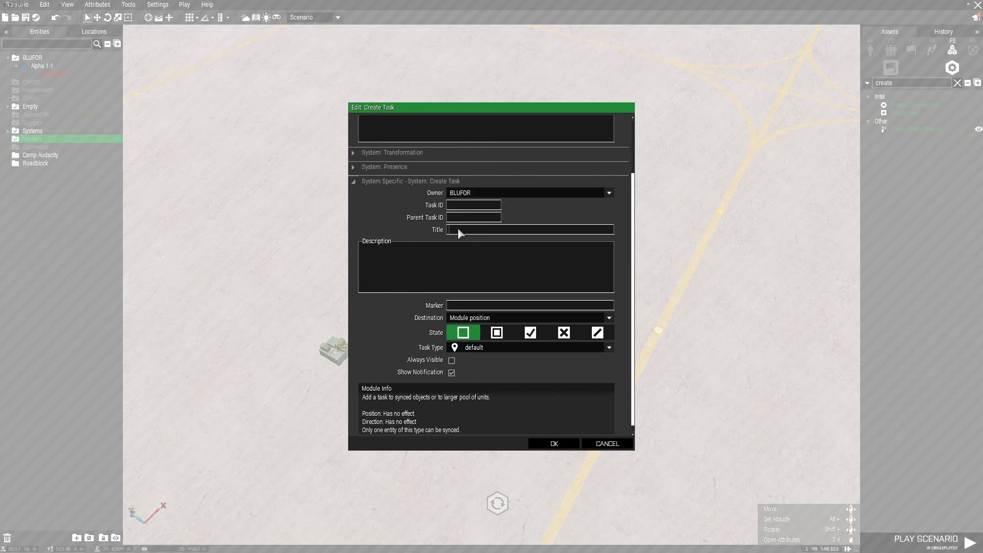
type("Do a thing")
- Enter "Go do Thing" as the marker, set the task state to Assigned with Module position as destination, and save the attributes
left_click(497, 333)
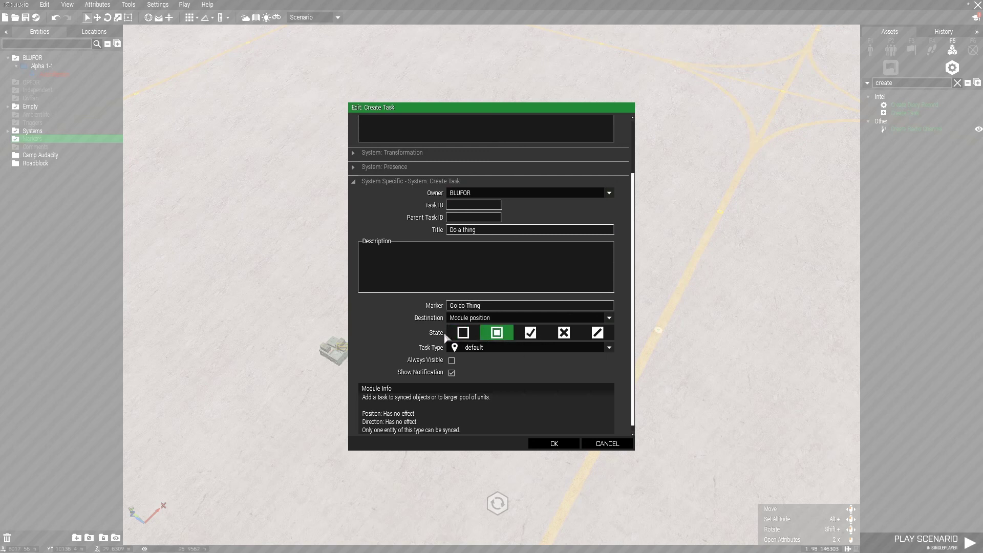
left_click(463, 319)
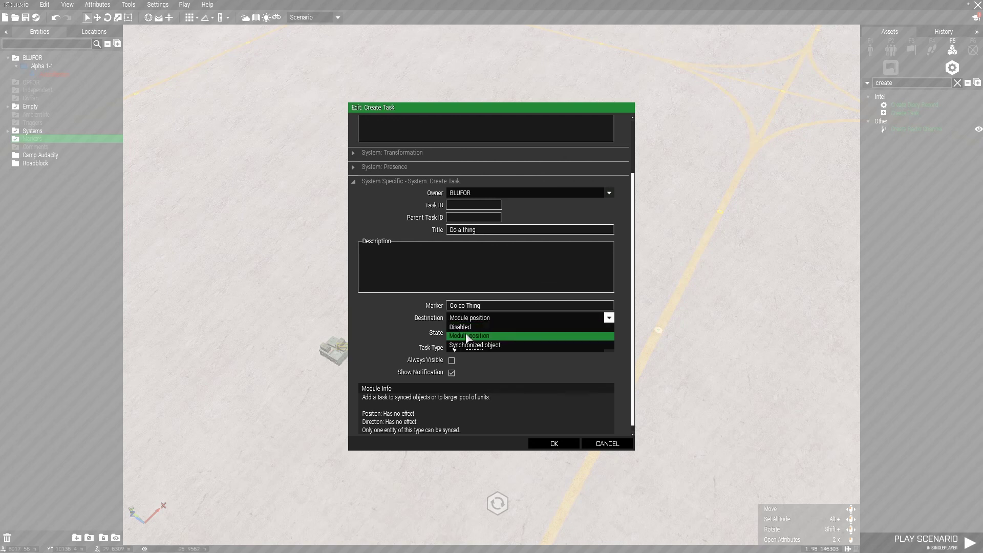
left_click(478, 344)
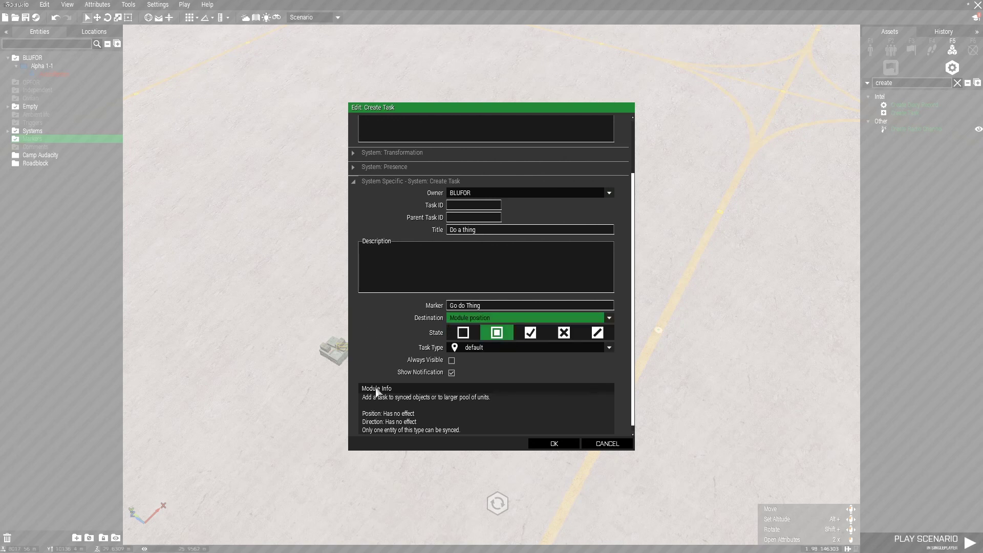
scroll(382, 389, "down", 1)
left_click(554, 443)
- Shift the Create Task module slightly, reopen its attributes and set the task type to help
mouse_move(484, 263)
left_mouse_down()
mouse_move(468, 262)
mouse_move(475, 294)
left_mouse_up()
double_click(465, 270)
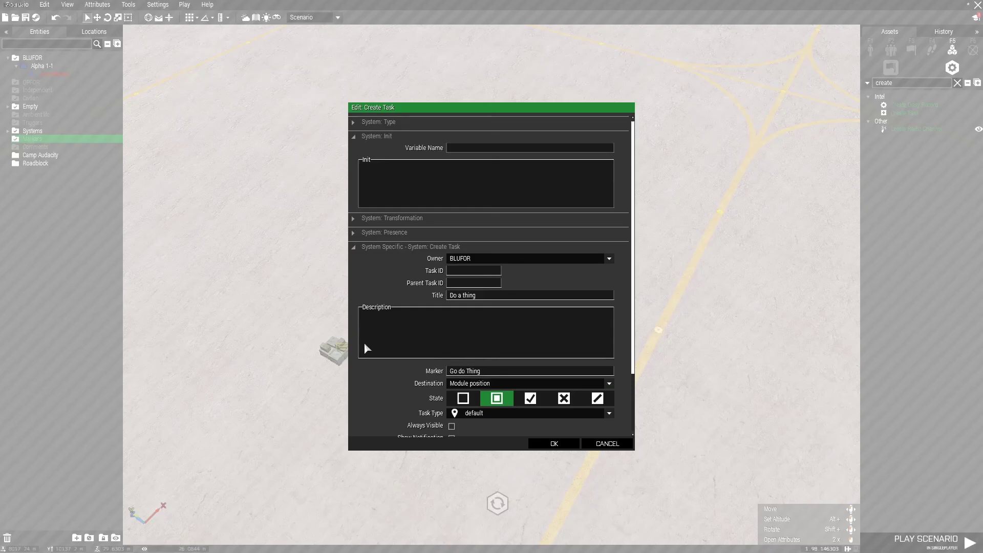
scroll(456, 353, "down", 3)
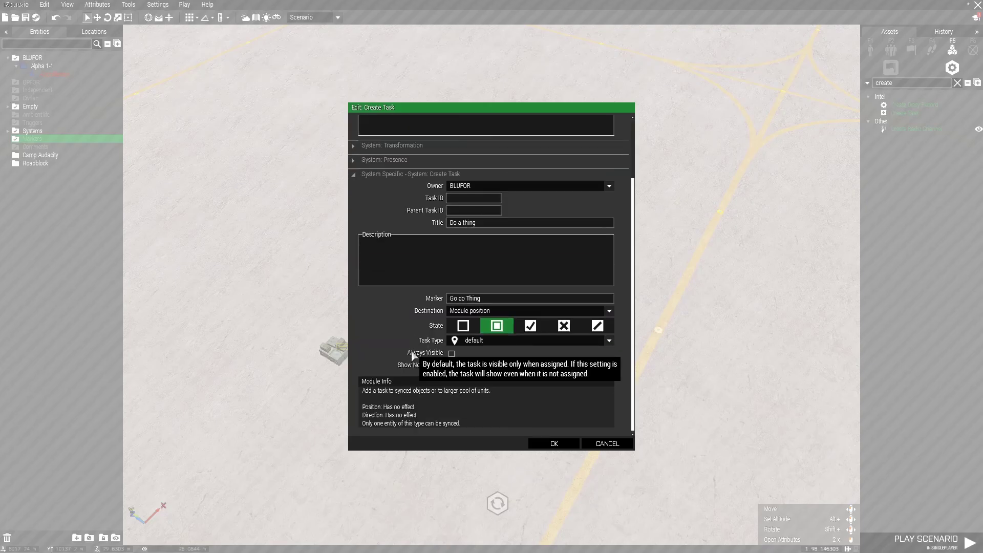
left_click(469, 342)
scroll(492, 407, "up", 3)
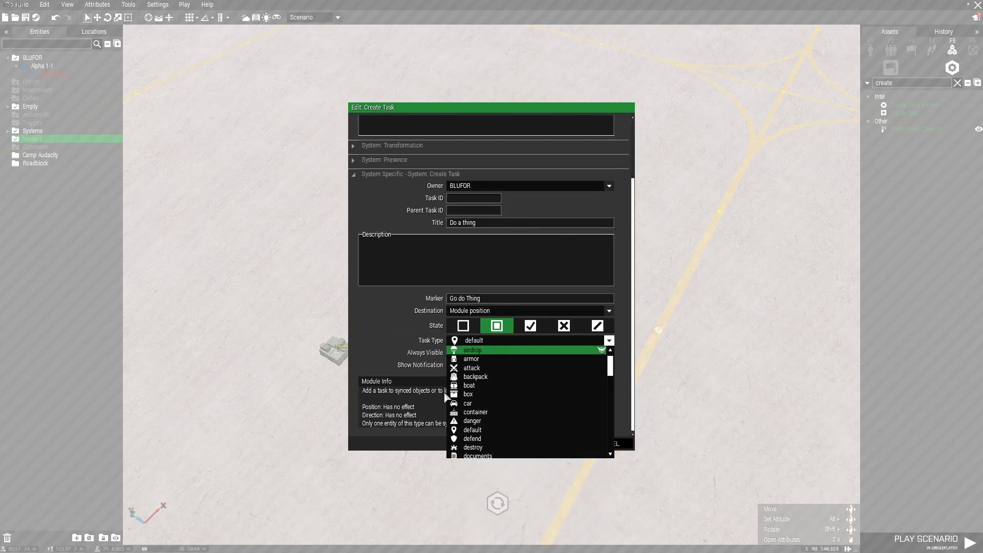
scroll(446, 397, "down", 2)
left_click(478, 395)
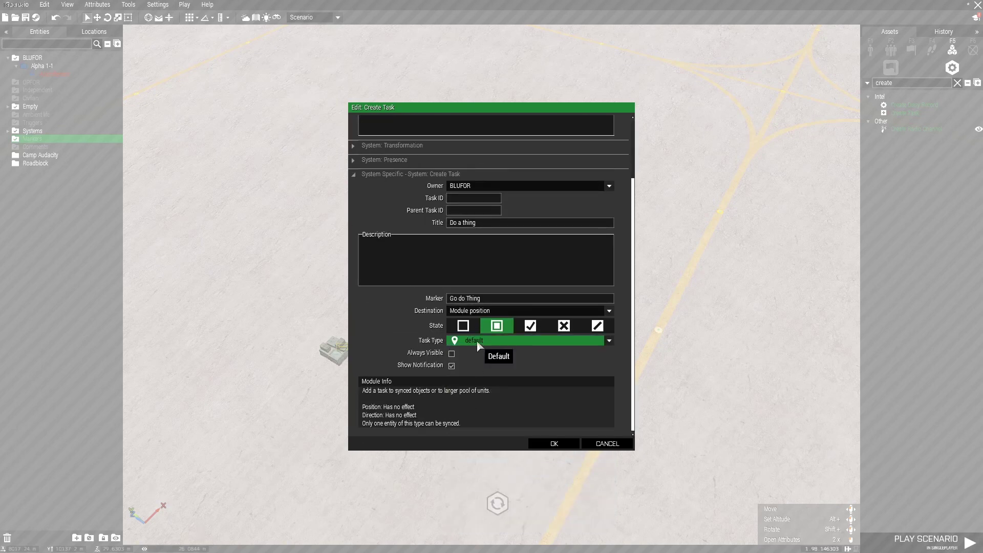
left_click(478, 343)
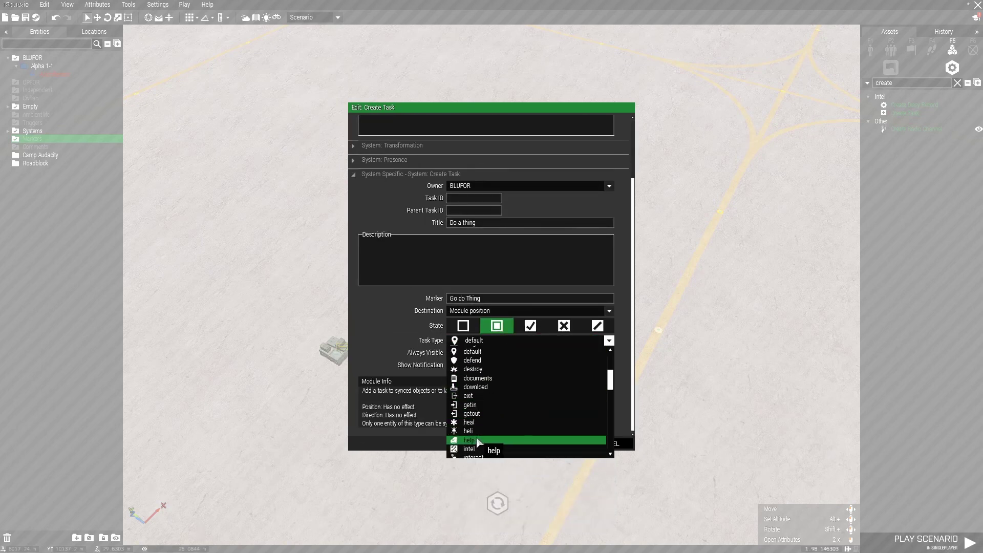
left_click(476, 430)
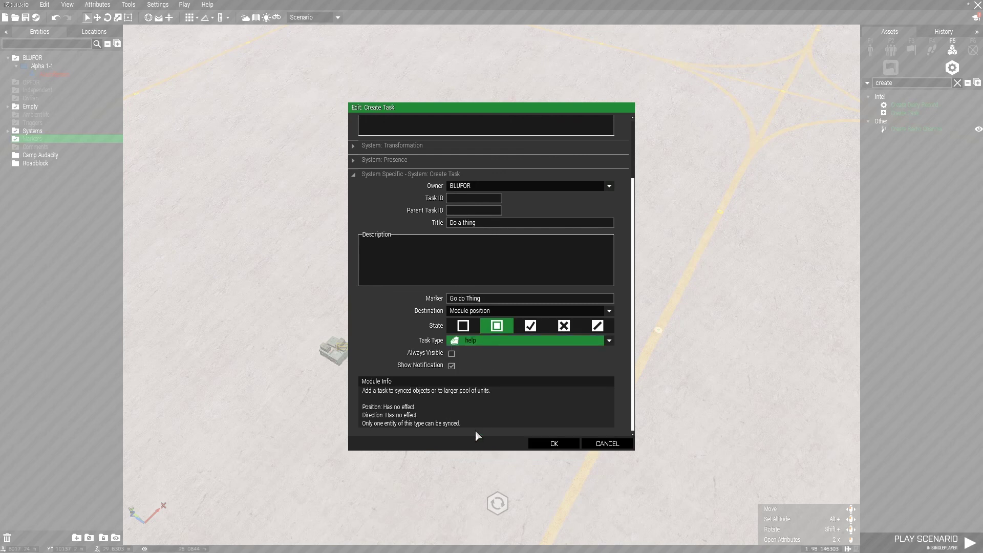
scroll(392, 327, "up", 3)
scroll(392, 327, "up", 1)
scroll(392, 326, "down", 3)
left_click(554, 442)
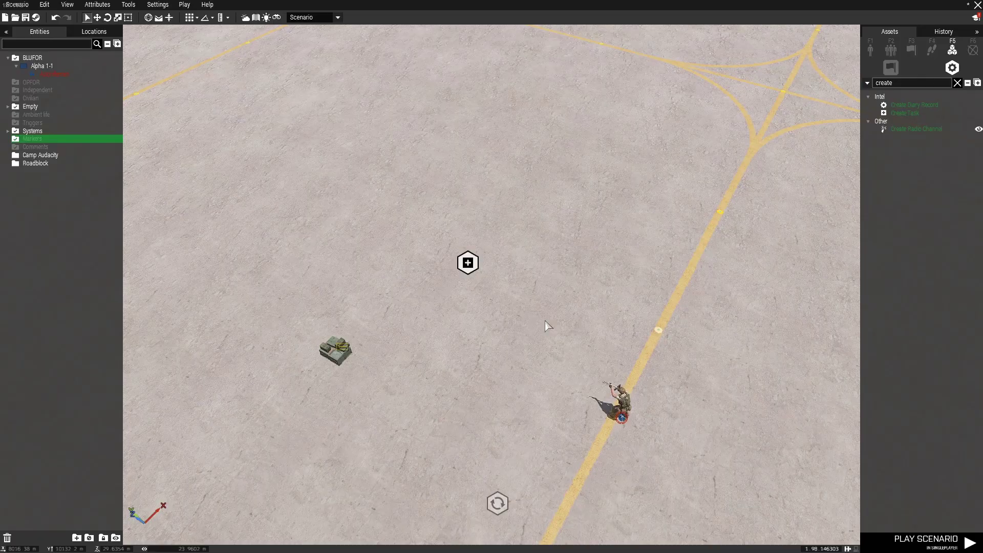
- Play the scenario, check the assigned task on the in-game map and return to the Eden Editor
key("ctrl+p")
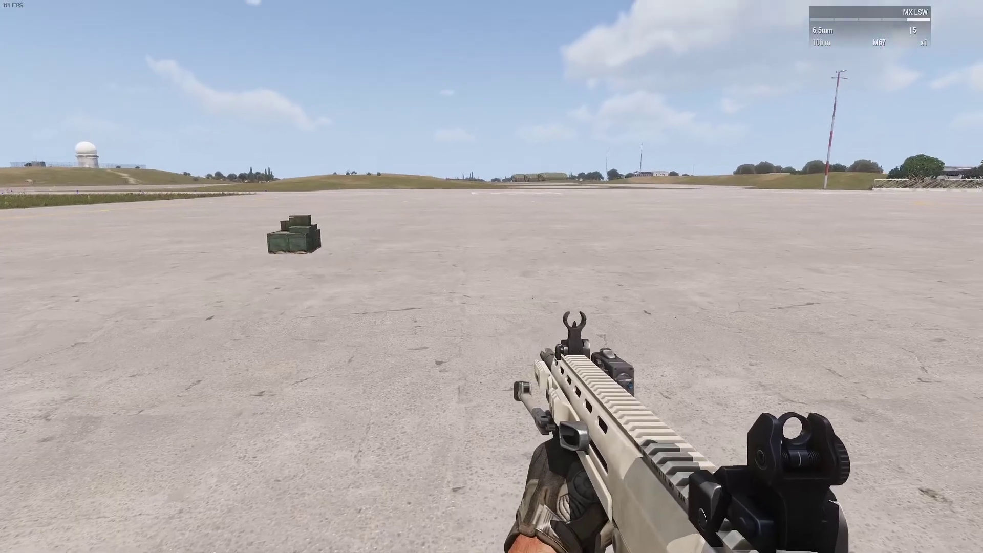
key("m")
scroll(497, 265, "up", 5)
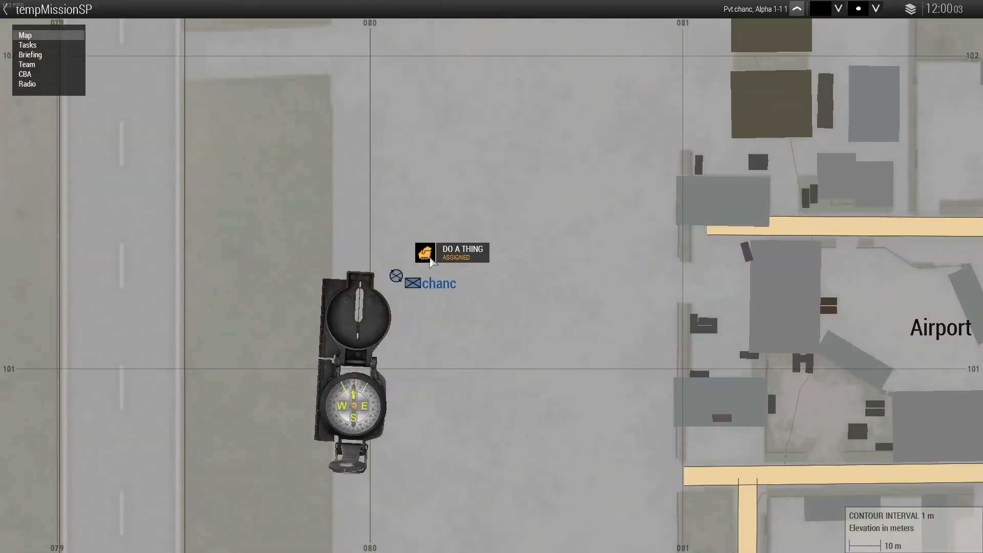
key("m")
key("Escape")
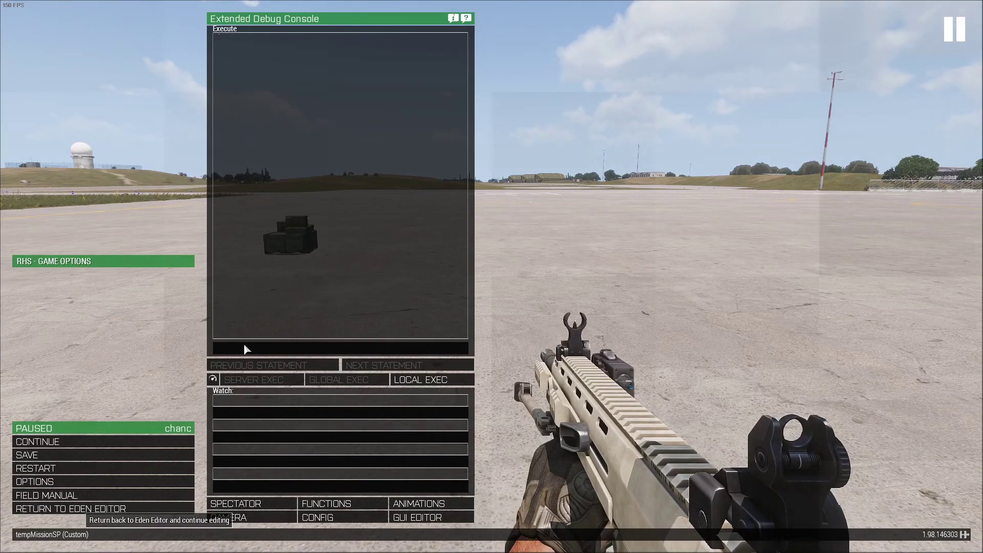
left_click(71, 509)
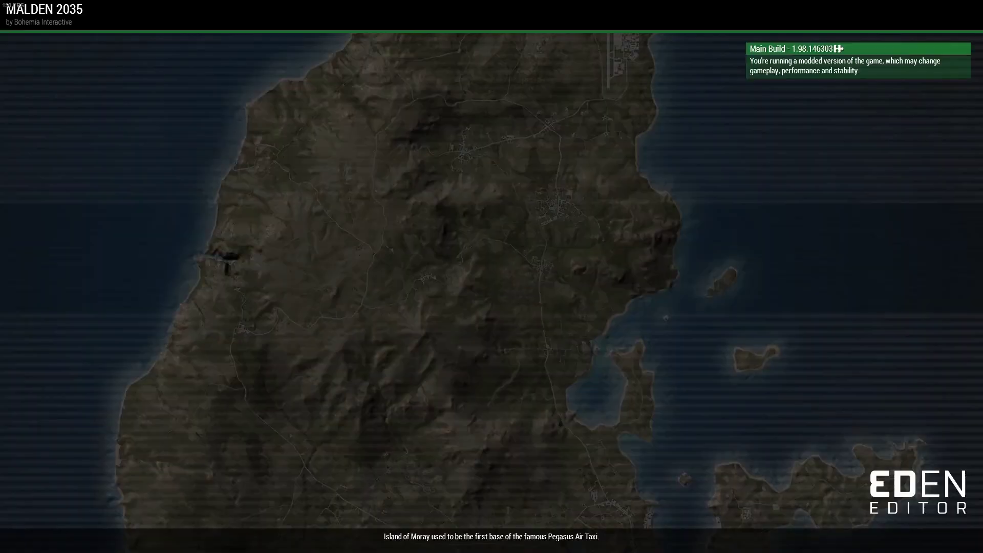
- Clear the asset search and place a plain Trigger on the apron between the ammo crate and the Create Task module
right_click_drag(549, 249, 436, 251)
key("d")
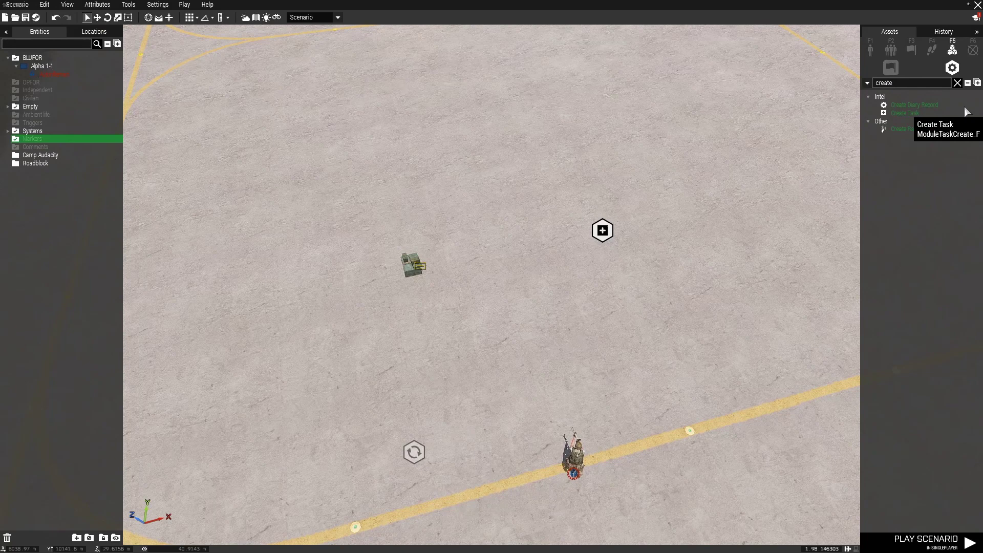
left_click(957, 82)
left_click(912, 49)
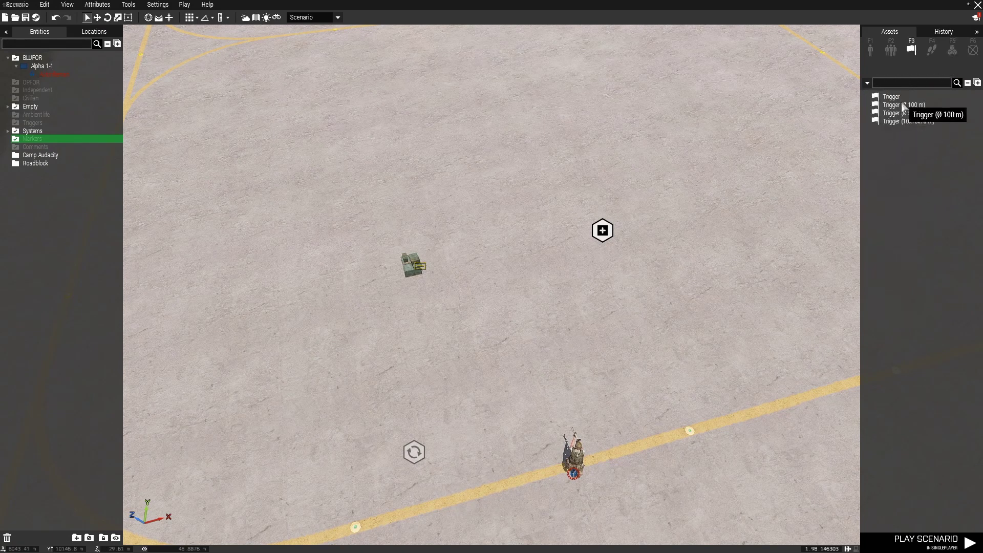
left_click(892, 96)
left_click(474, 265)
scroll(474, 264, "up", 3)
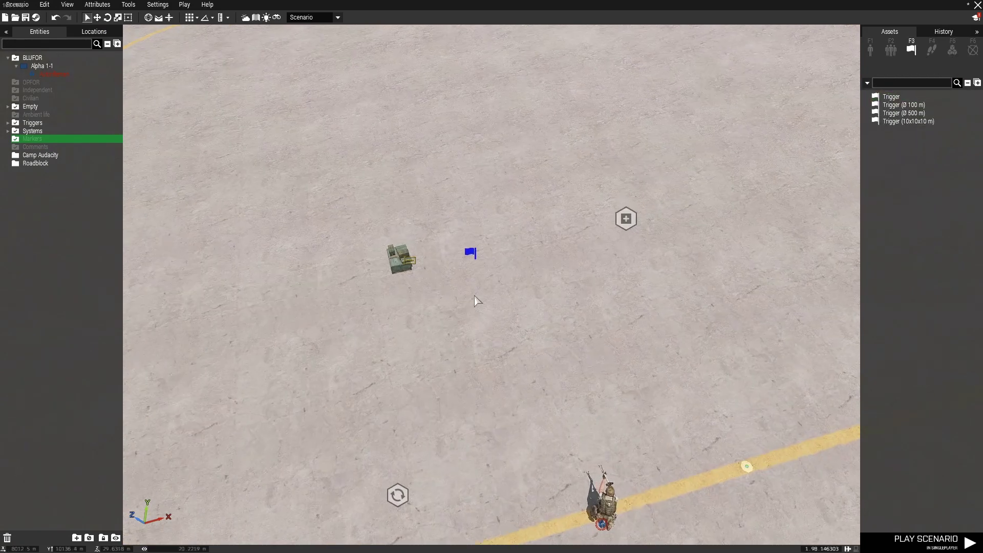
- Set the new trigger's A and B sizes to 2 and save its attributes
double_click(469, 252)
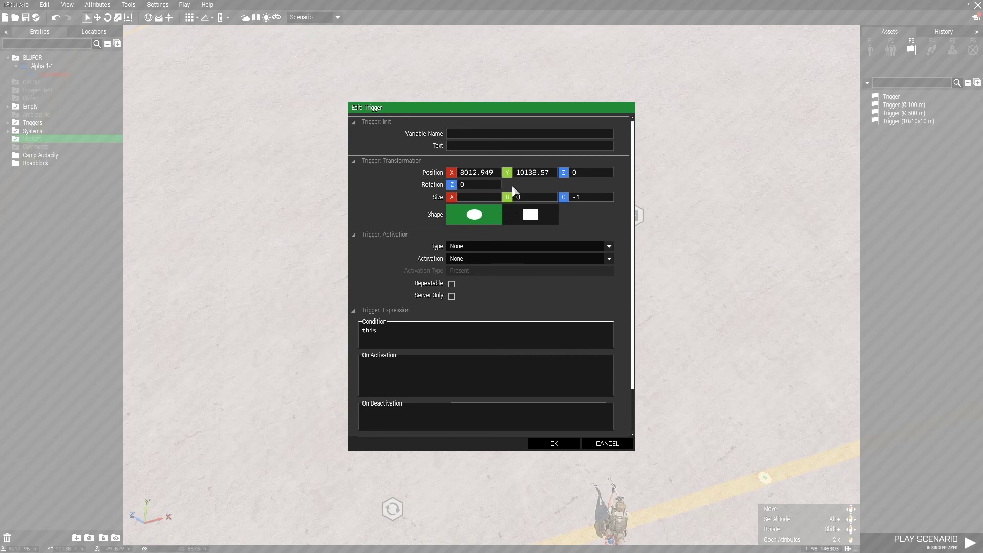
left_click(455, 135)
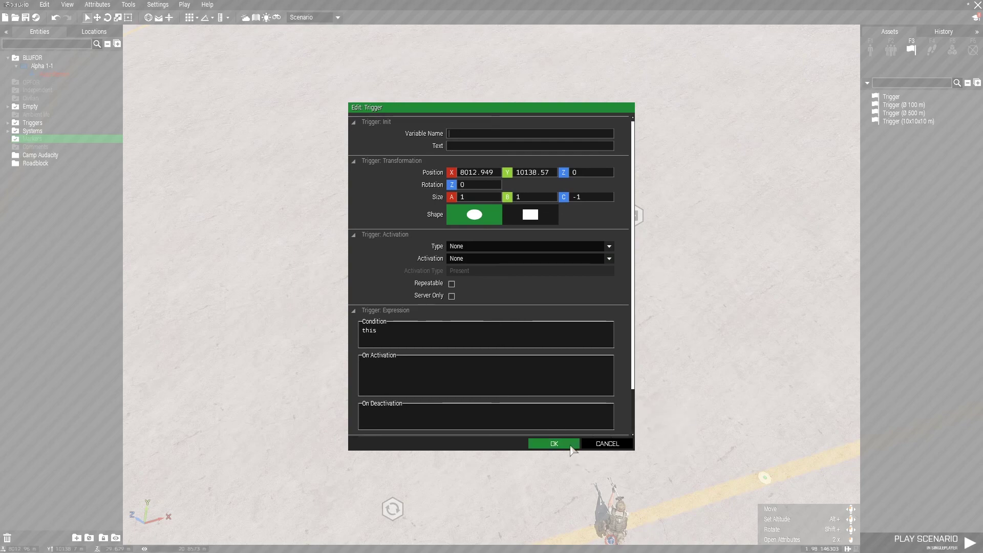
left_click(554, 443)
double_click(487, 224)
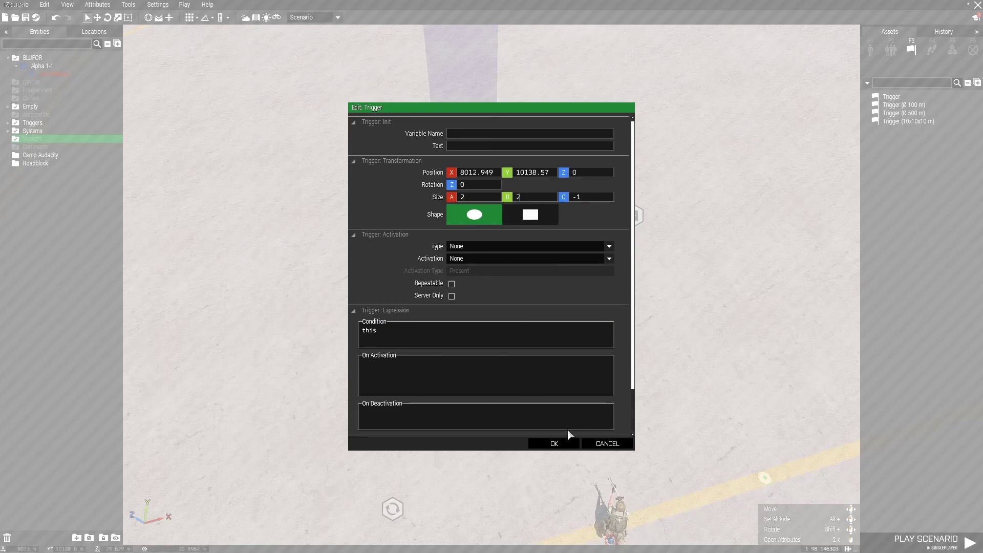
left_click(563, 443)
- Set the trigger's activation to BLUFOR and its variable name to trigger1, and save the attributes
double_click(470, 250)
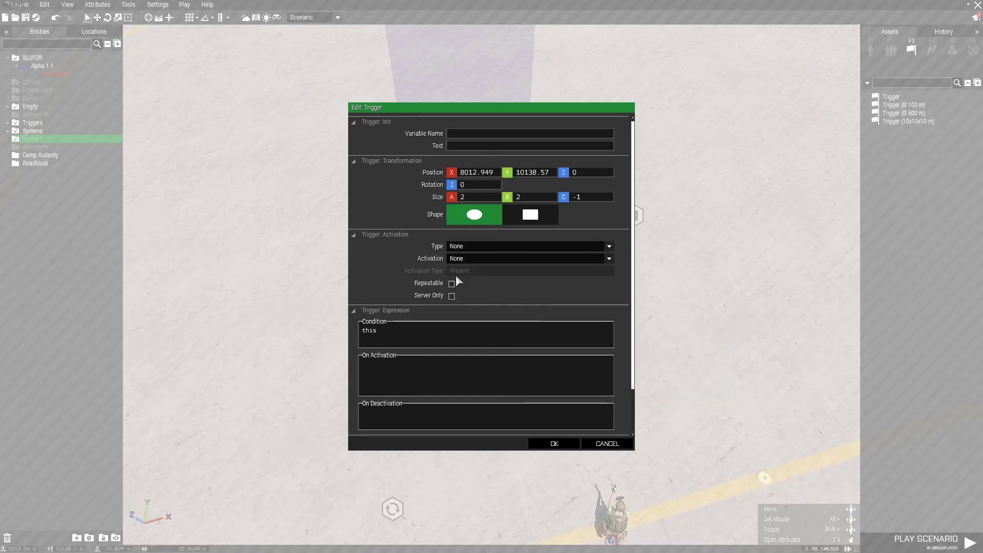
left_click(467, 257)
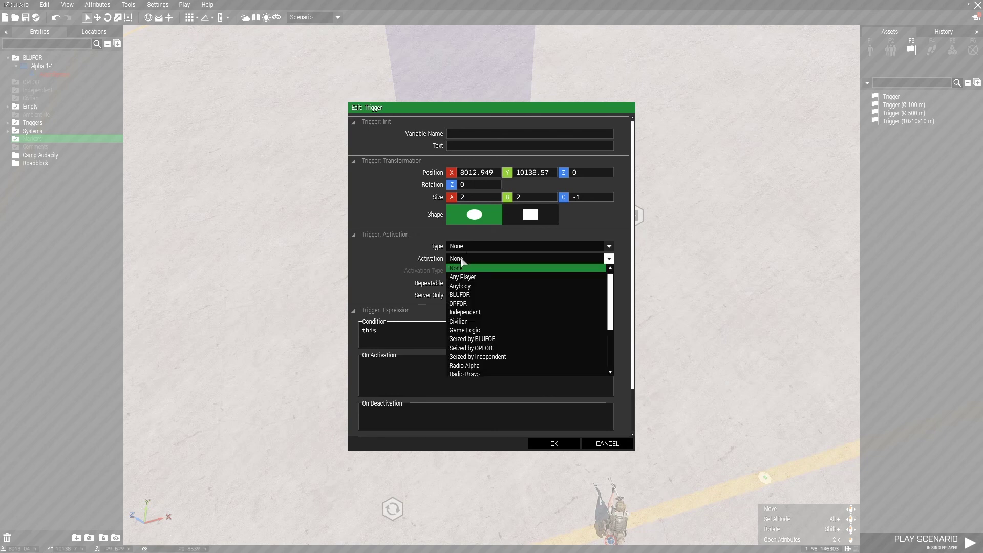
left_click(461, 297)
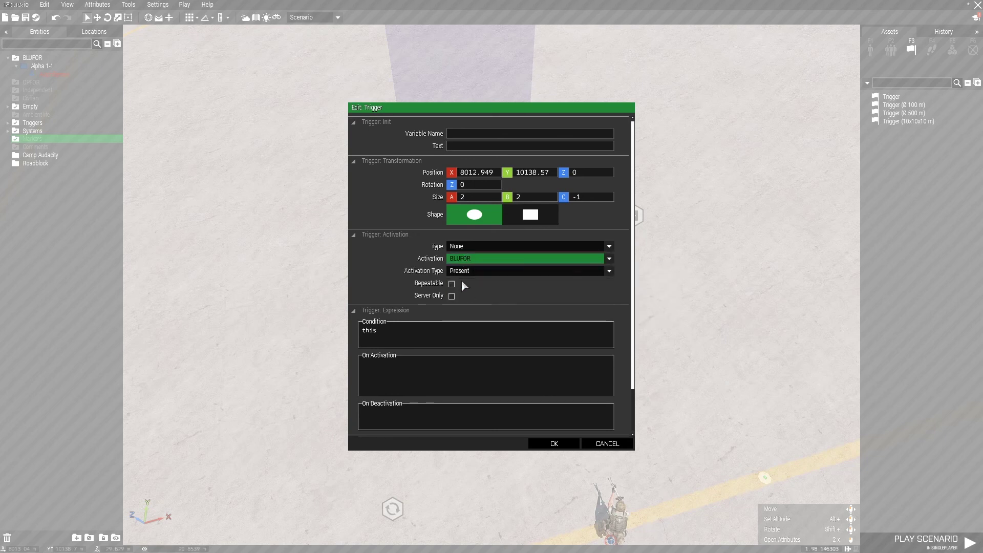
left_click(386, 335)
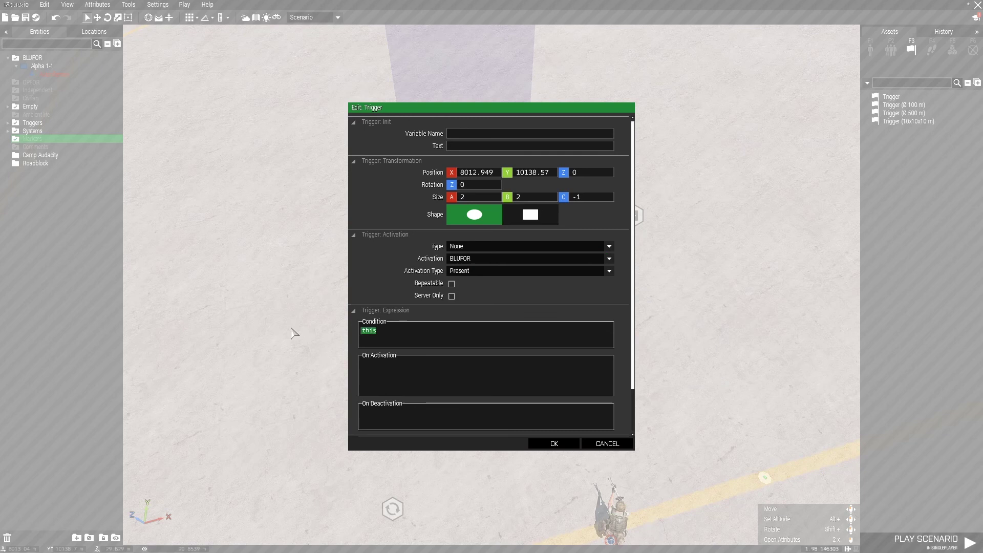
left_click(403, 347)
type("trig")
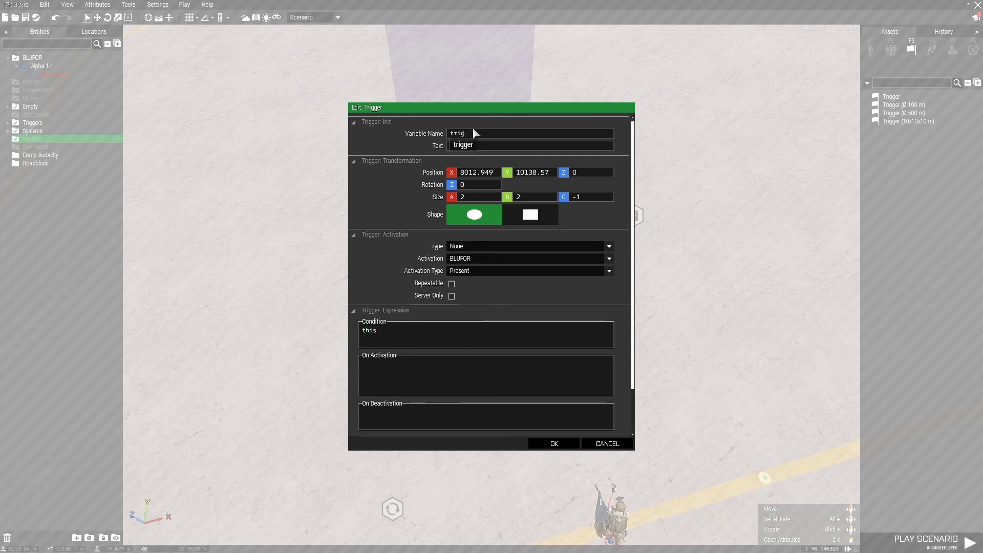
type("ger1")
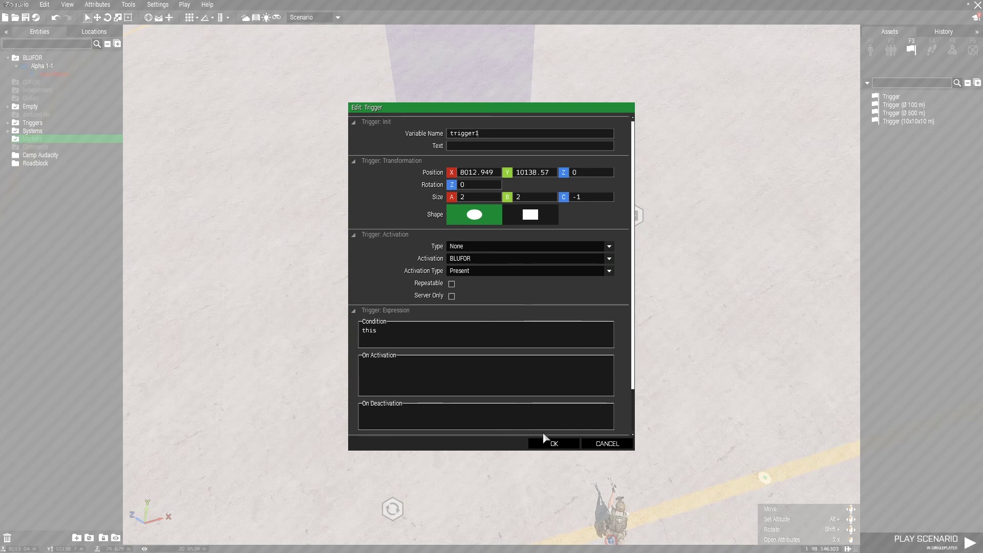
left_click(562, 439)
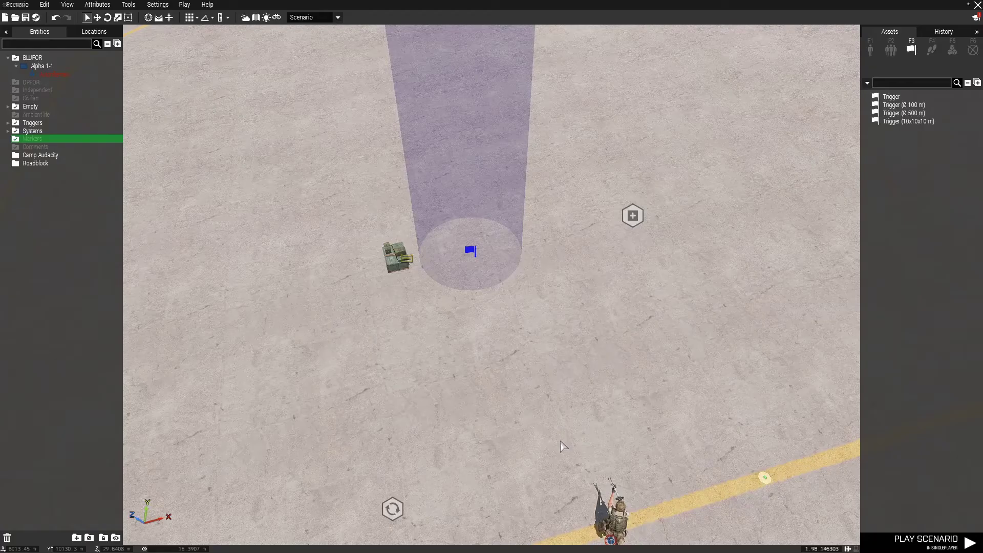
- Sync the trigger beside the ammo crate to the Create Task module
right_click(472, 249)
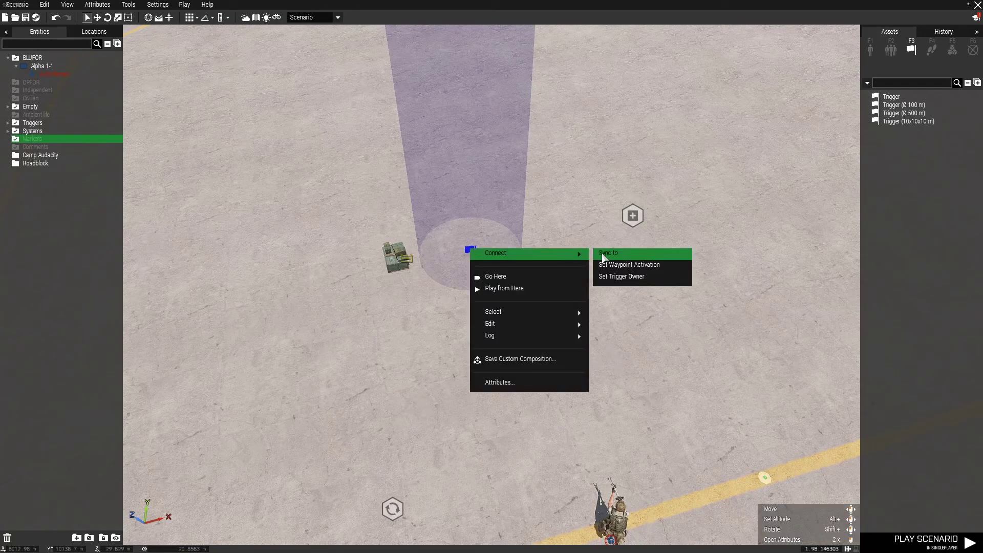
left_click(609, 253)
left_click(633, 216)
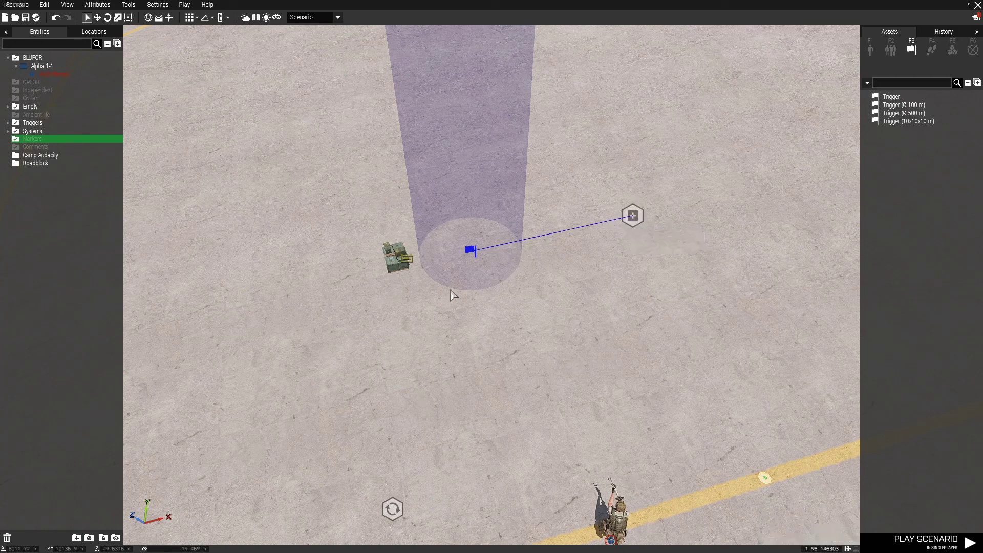
- Move the Respawn Position module farther away from the Autorifleman and the yellow taxiway line
scroll(411, 224, "down", 1)
right_click_drag(456, 254, 610, 327)
key("s")
key("a")
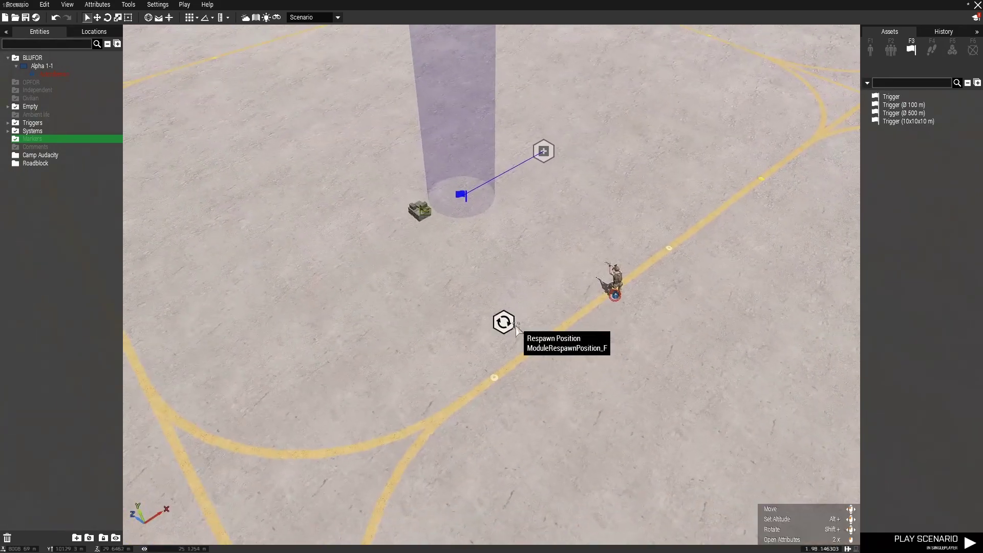
left_click_drag(504, 316, 450, 330)
key("w")
mouse_move(535, 256)
right_mouse_down()
mouse_move(513, 290)
mouse_move(538, 241)
right_mouse_up()
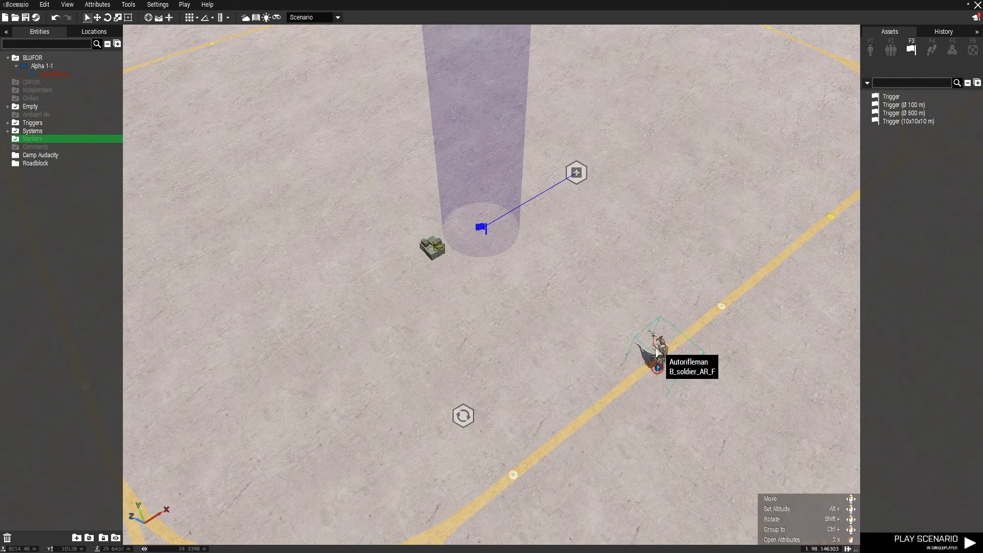
- Preview the scenario, walk to the ammo crate to fire the trigger, check the task on the map, and return to the editor
key("ctrl+p")
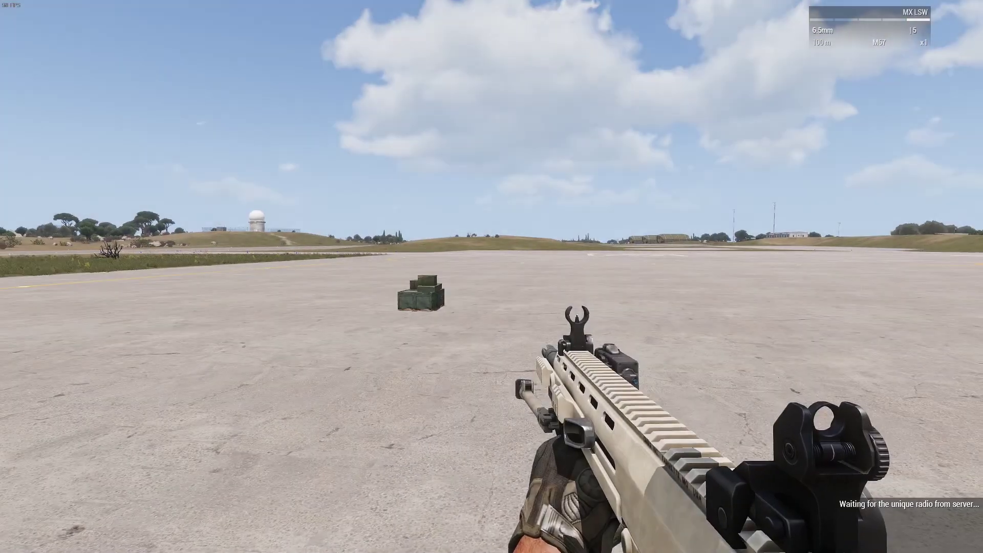
key("w")
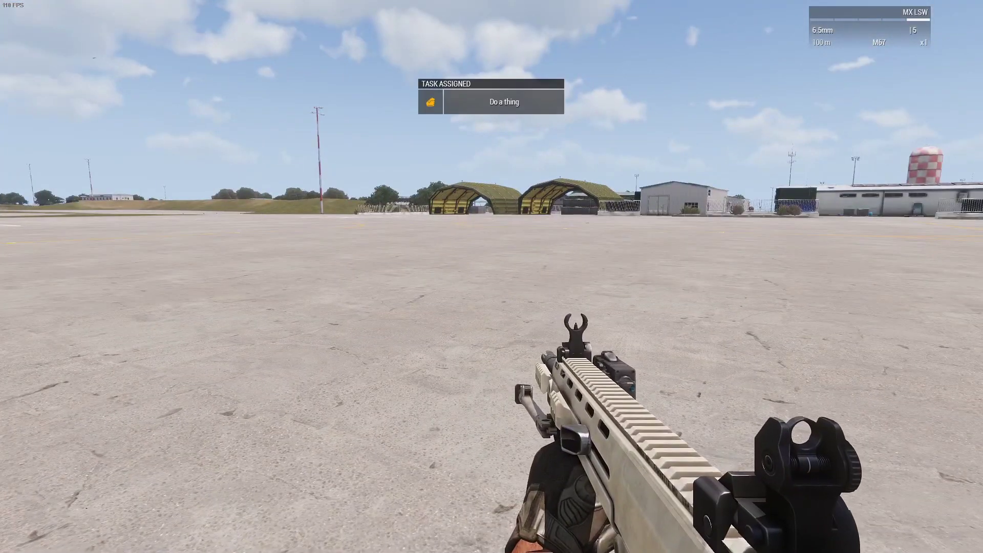
key("w")
key("m")
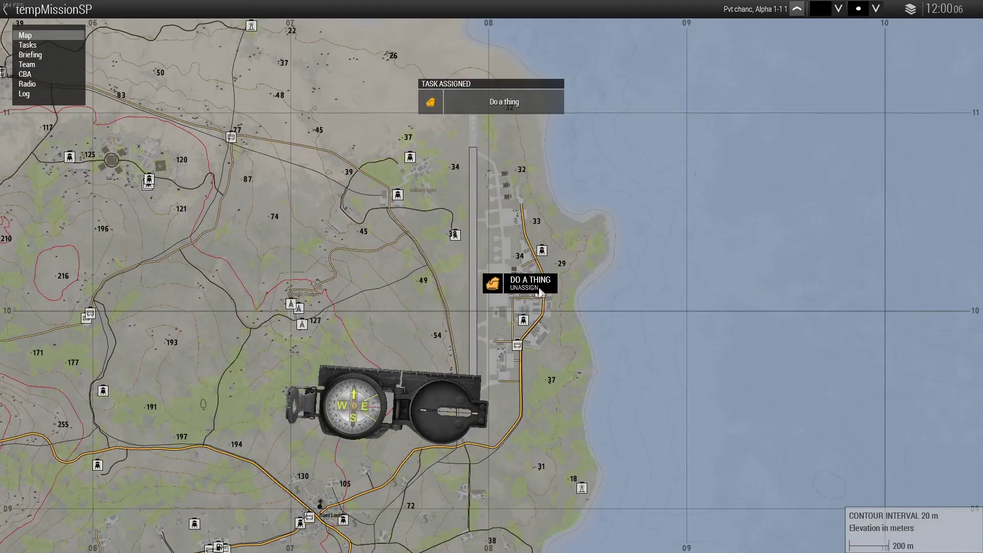
scroll(472, 318, "up", 6)
key("m")
mouse_move(491, 276)
key("w")
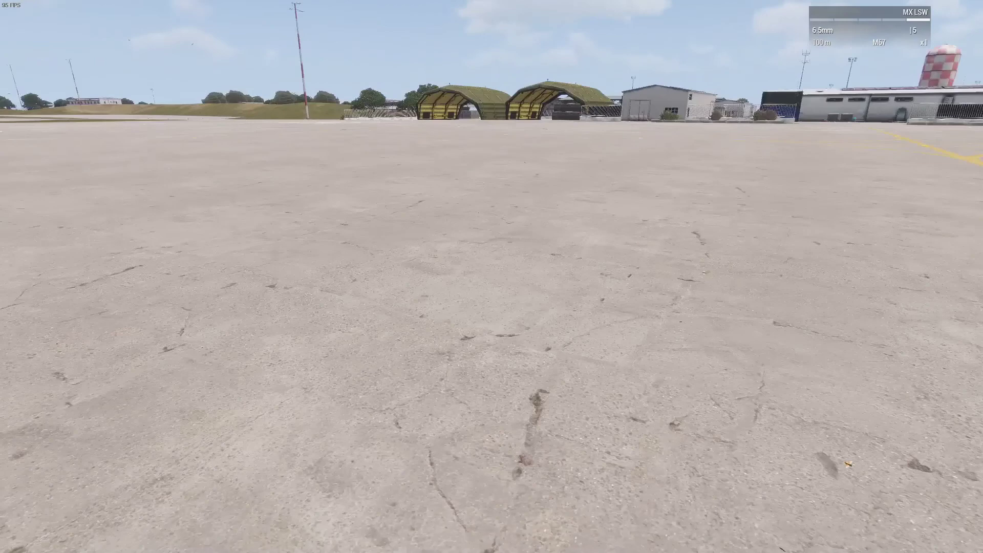
key("Escape")
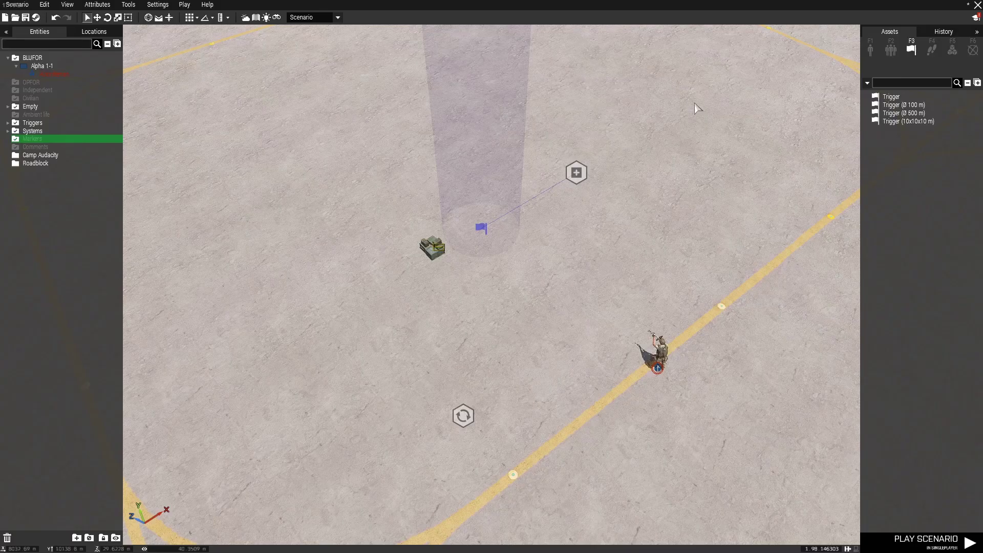
- Find the Set Task State module among the system modules and place it on the apron near the Create Task module
scroll(656, 185, "down", 2)
key("w")
key("d")
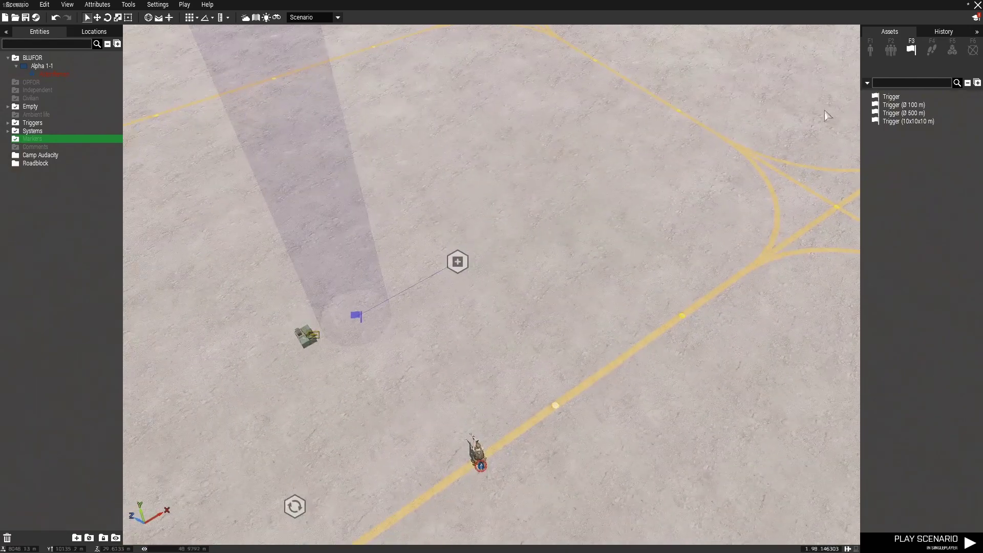
mouse_move(549, 289)
right_mouse_down()
mouse_move(564, 302)
mouse_move(539, 299)
right_mouse_up()
key("d")
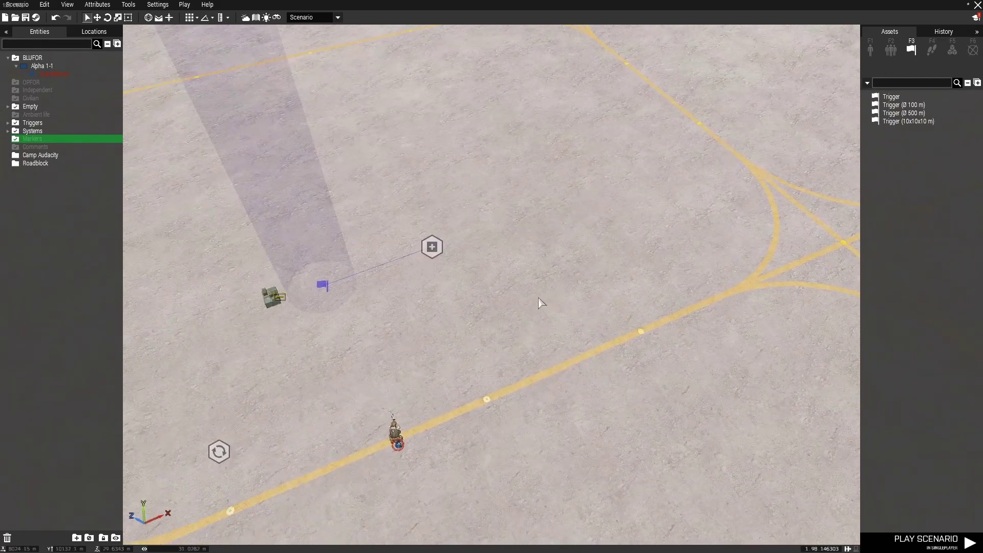
left_click(953, 50)
left_click(905, 87)
type("set")
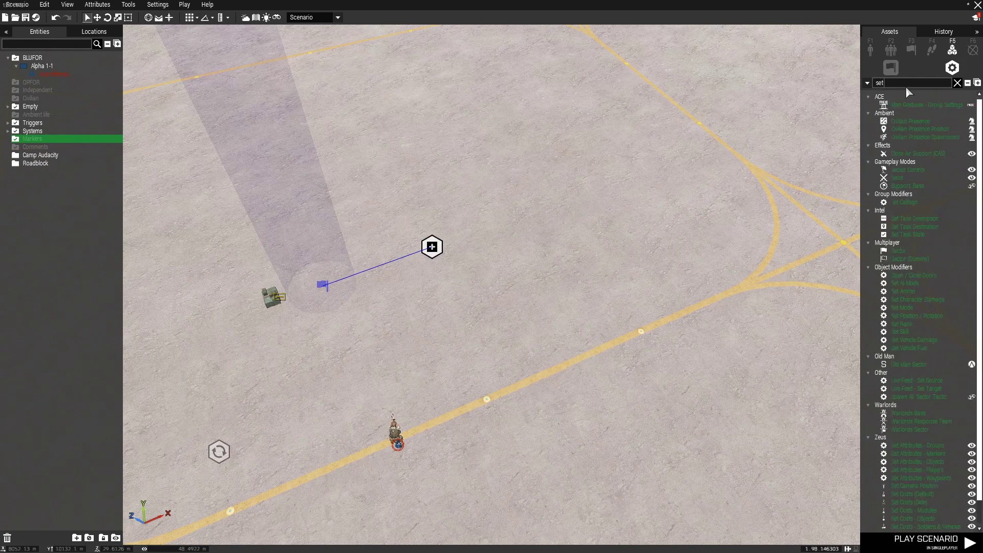
type(" tas")
left_click_drag(909, 121, 566, 294)
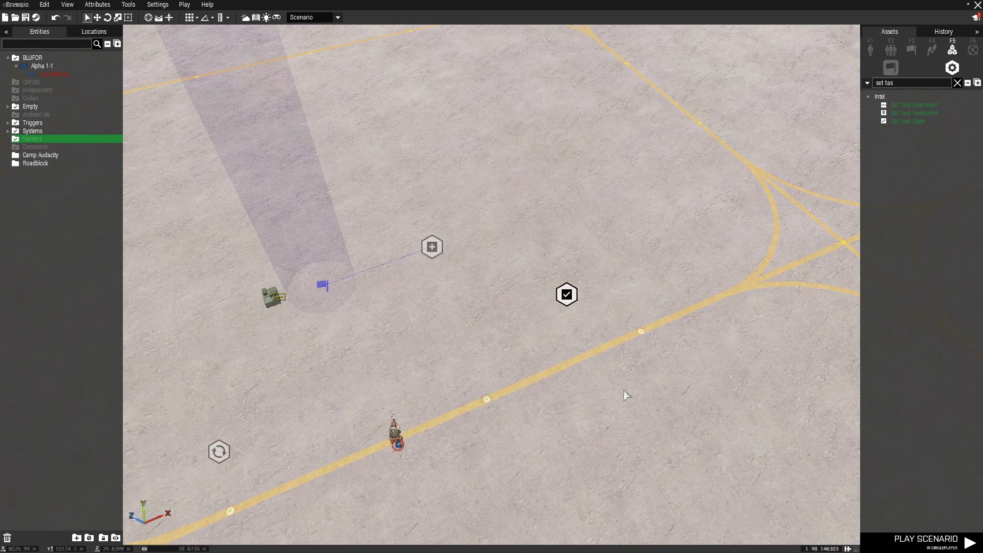
- Set the Set Task State module's state to succeeded (check mark) and save its attributes
double_click(567, 293)
left_click(538, 265)
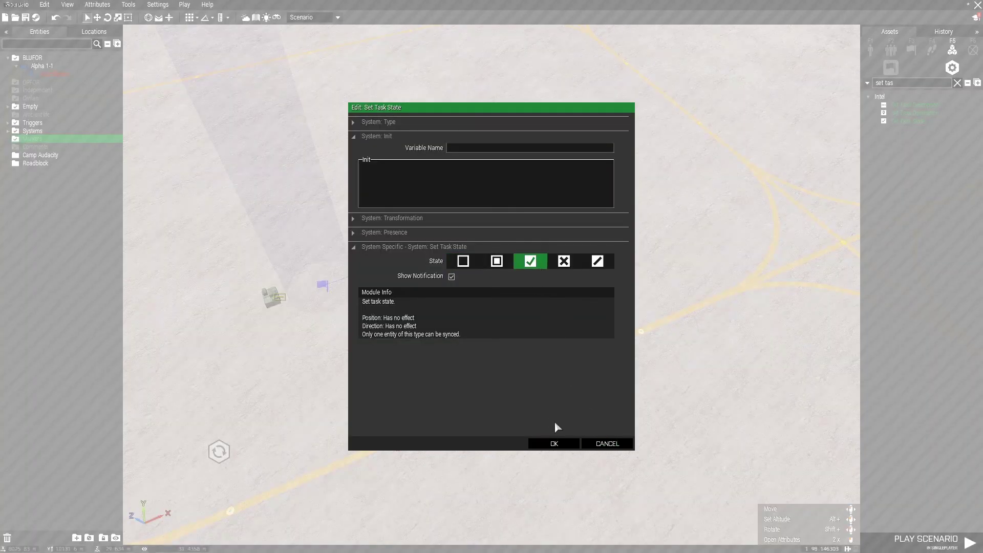
left_click(555, 444)
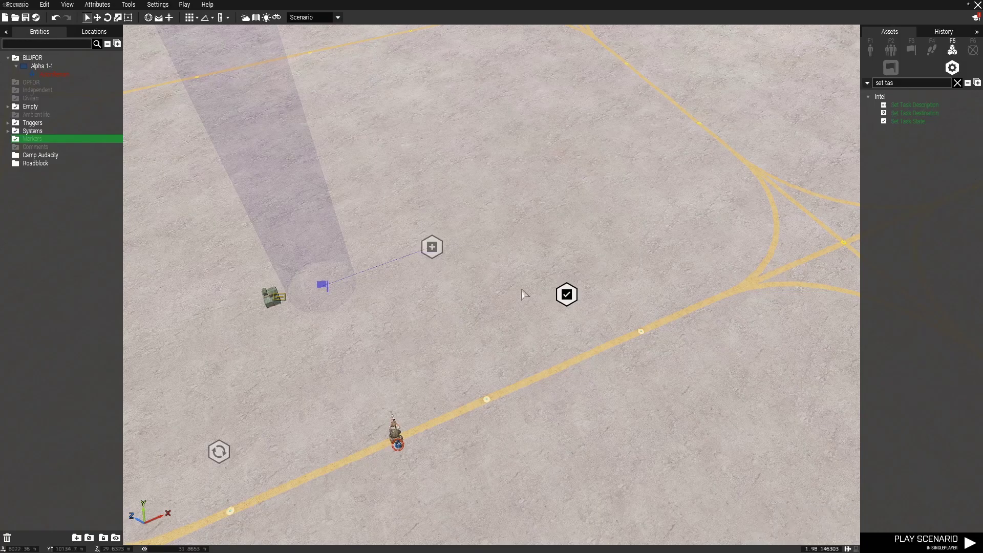
- Sync the Set Task State module to the Create Task module and shift it slightly toward the yellow taxiway line
right_click(567, 295)
mouse_move(622, 307)
left_click(697, 300)
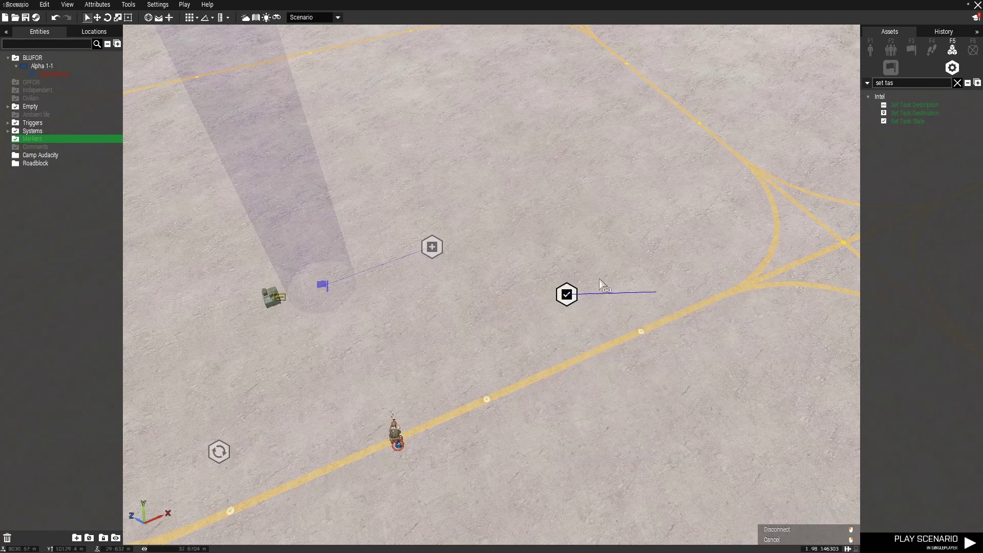
left_click(432, 247)
double_click(429, 242)
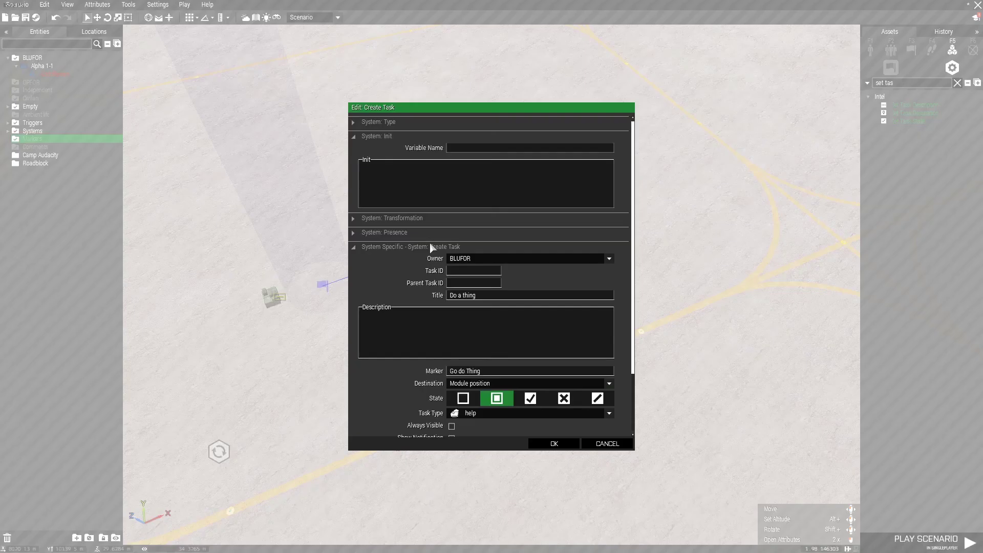
left_click(558, 444)
left_click_drag(566, 295, 556, 318)
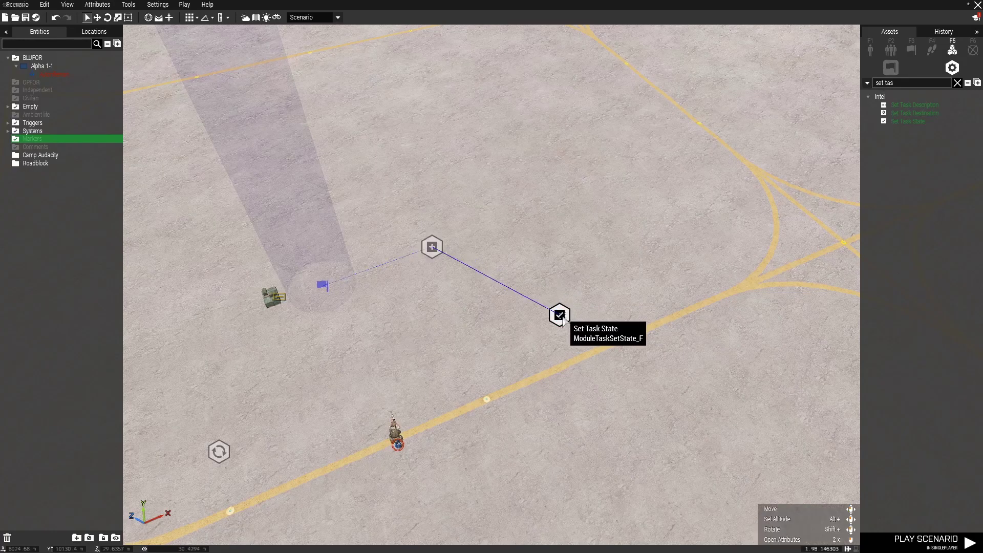
- Place a second plain trigger on the apron near the Set Task State module
right_click_drag(619, 318, 638, 311)
left_click(914, 47)
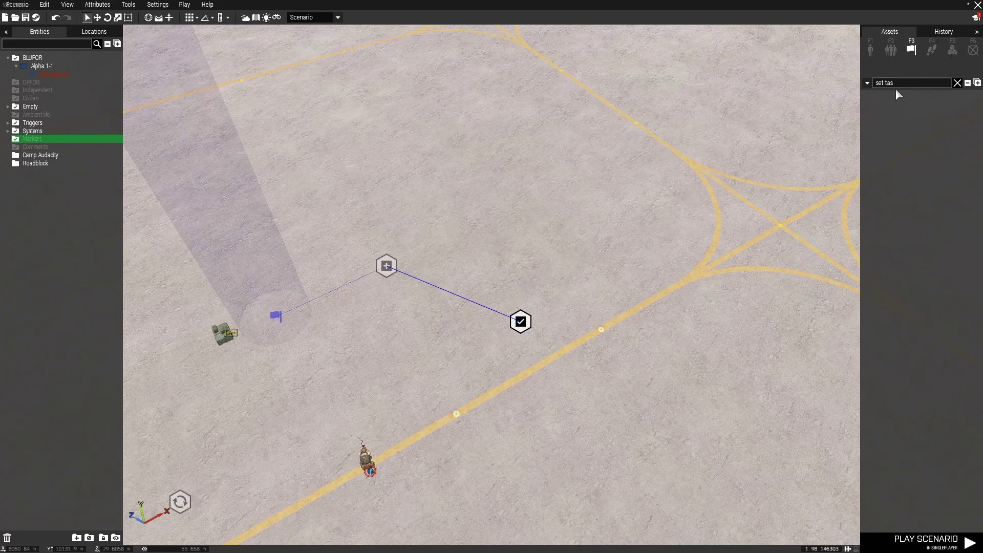
left_click(958, 82)
left_click(891, 96)
left_click(554, 269)
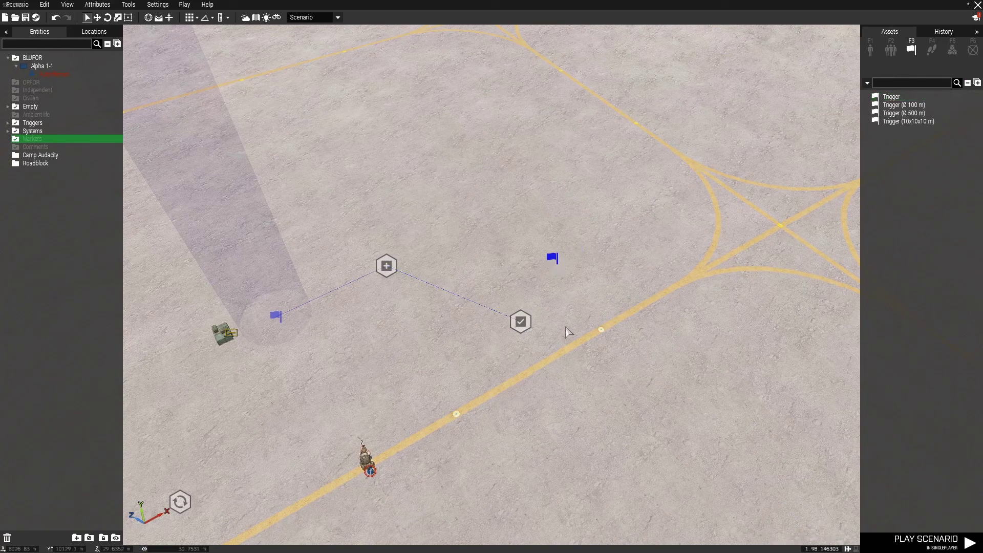
- Sync the new trigger to the Set Task State module and move the trigger slightly farther from it
right_click(552, 257)
mouse_move(591, 261)
left_click(684, 259)
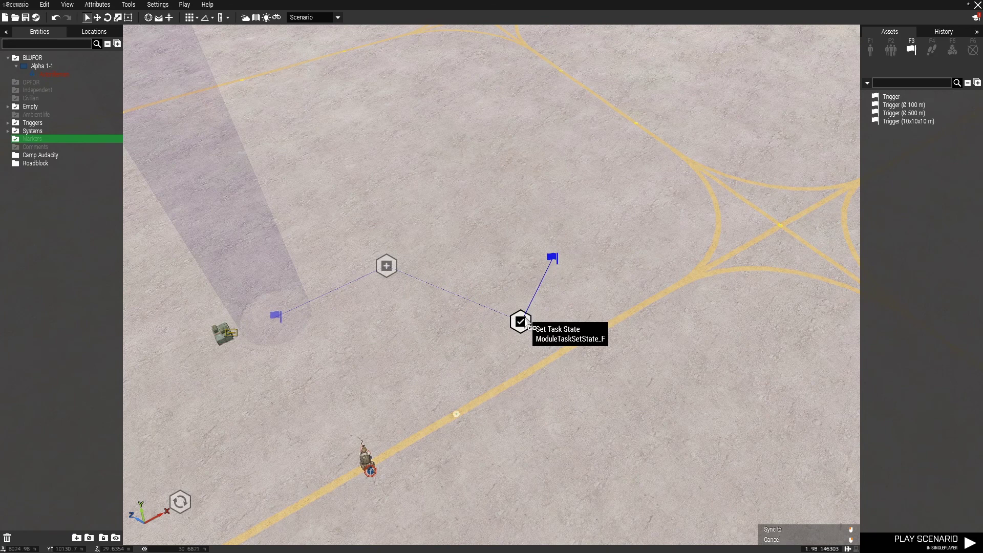
left_click(521, 321)
left_click(567, 248)
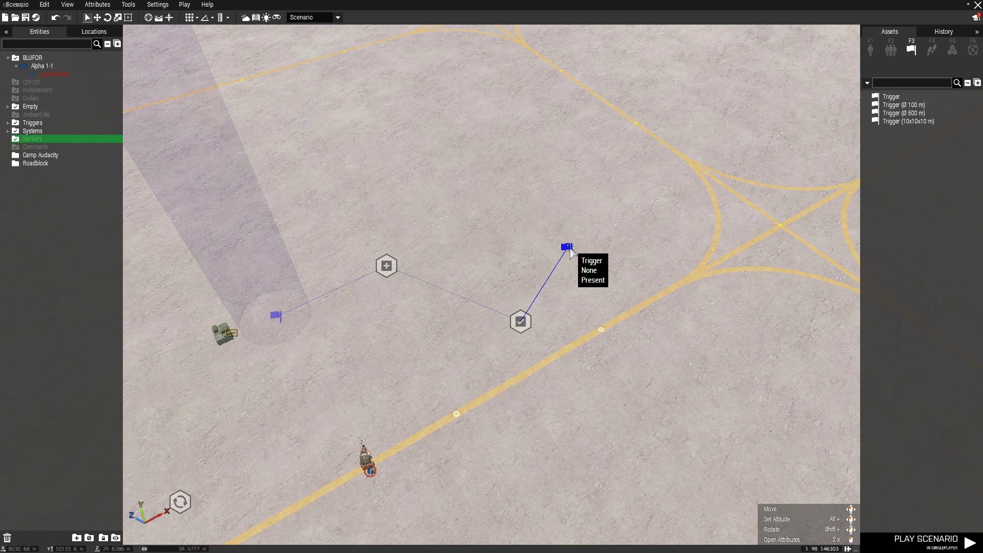
- Place an OPFOR CSAT Ammo Bearer on the apron near the second trigger
left_click(891, 49)
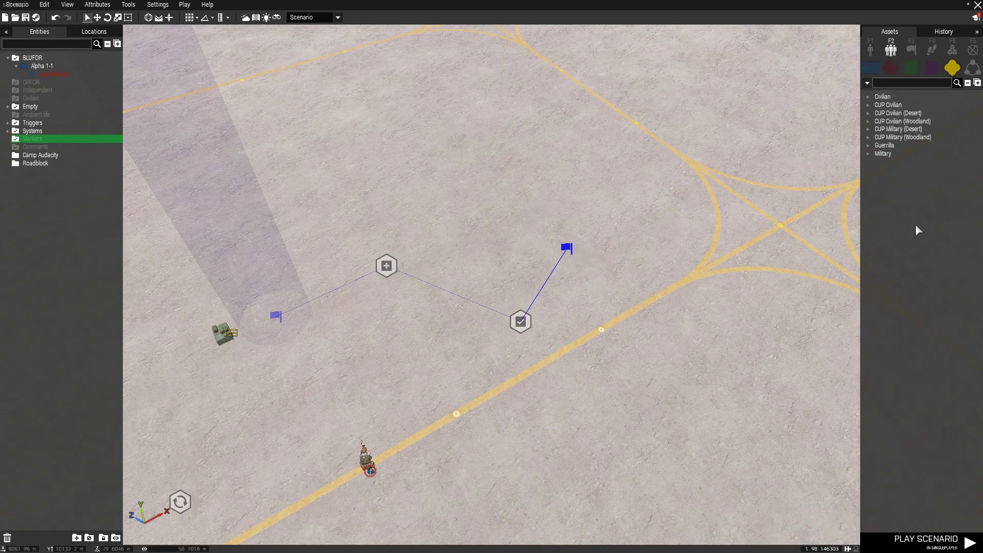
left_click(891, 67)
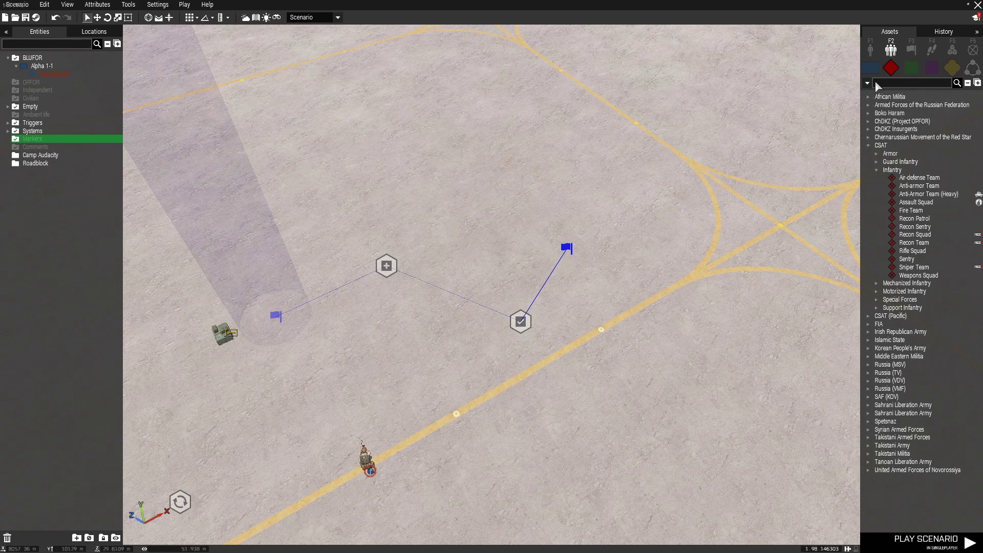
left_click(871, 54)
left_click(922, 218)
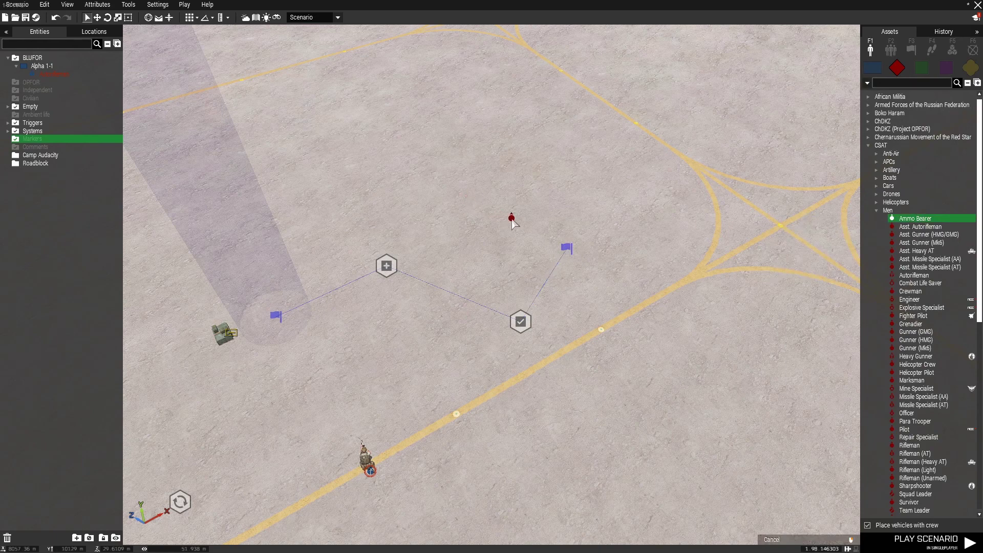
left_click(503, 219)
- Give the Ammo Bearer the variable name Target1 and save its attributes
scroll(507, 225, "up", 5)
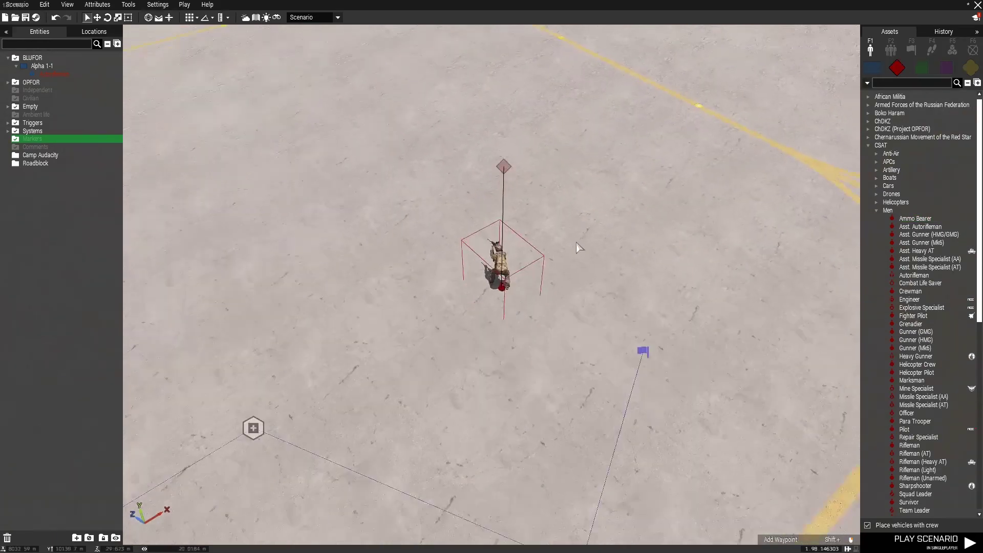
double_click(524, 247)
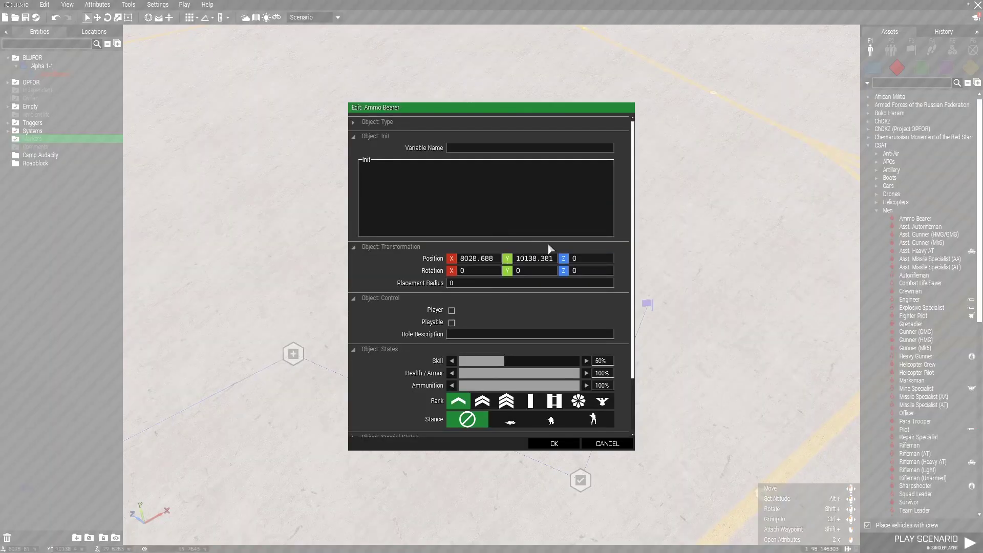
scroll(573, 244, "down", 3)
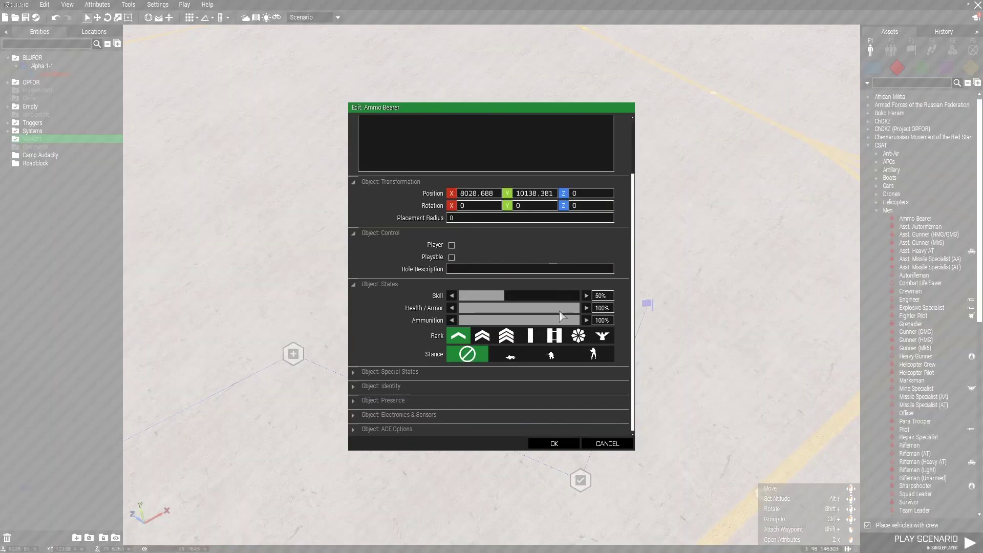
left_click(352, 429)
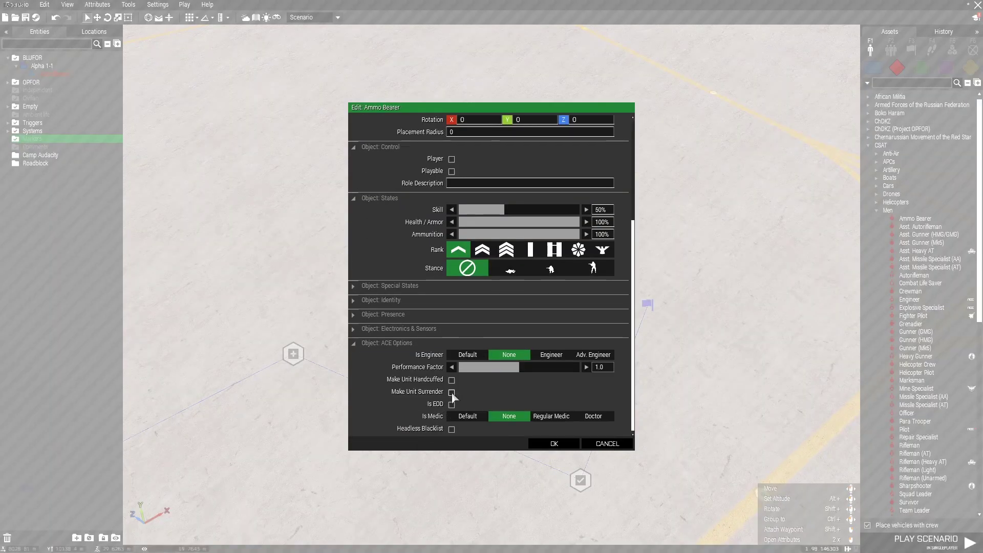
scroll(546, 420, "up", 7)
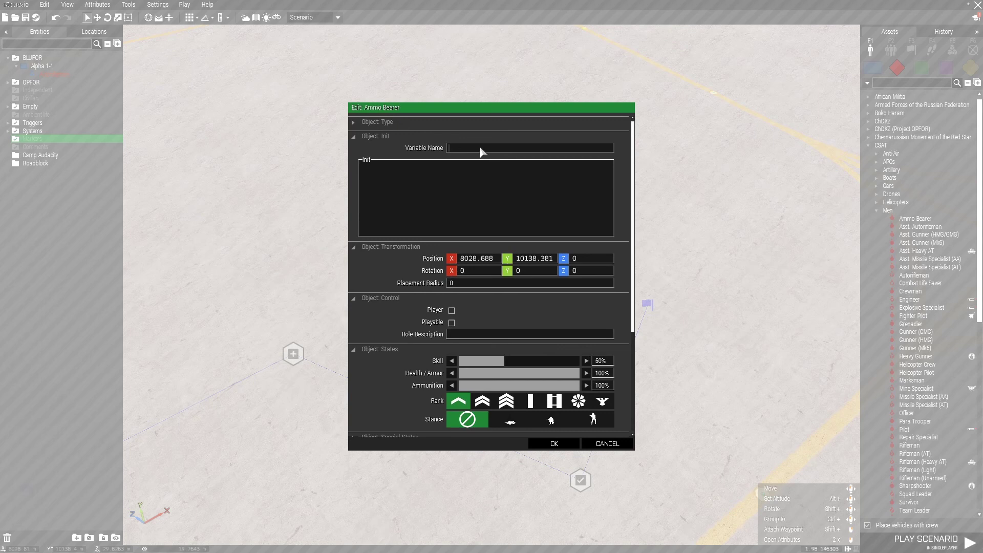
type("Target")
left_click(558, 442)
- Set the condition of the trigger synced to Set Task State to "!alive Target1" and save its attributes
key("a")
right_click_drag(603, 350, 621, 369)
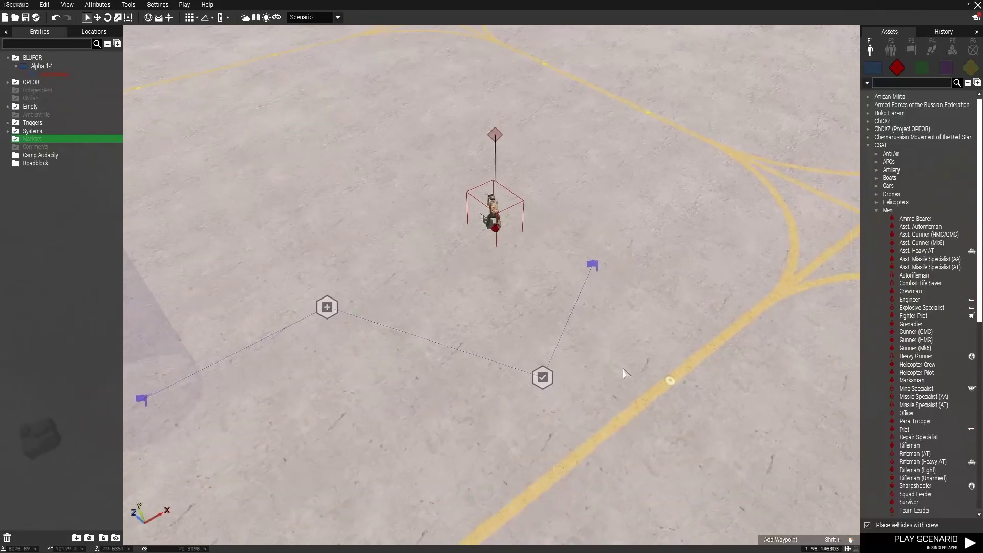
left_click(585, 267)
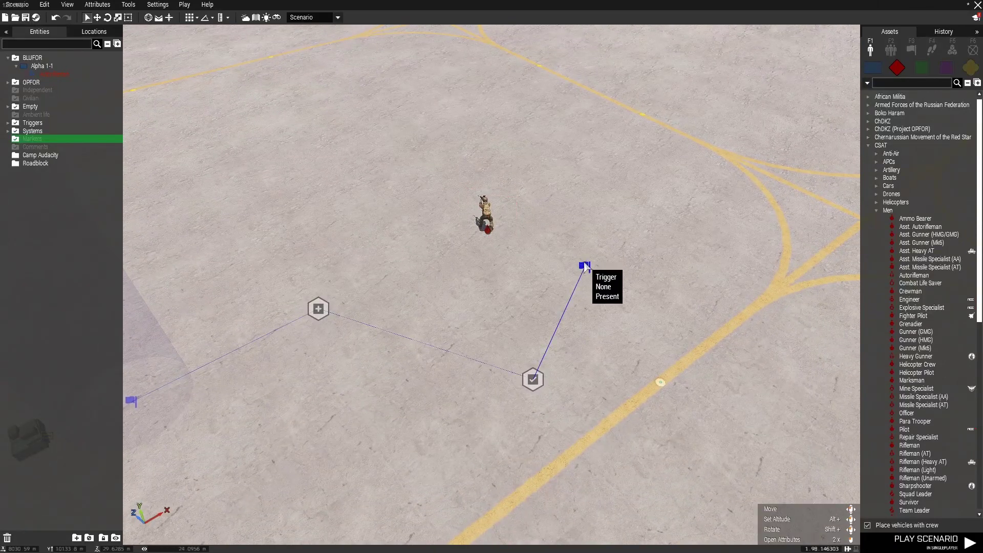
double_click(585, 267)
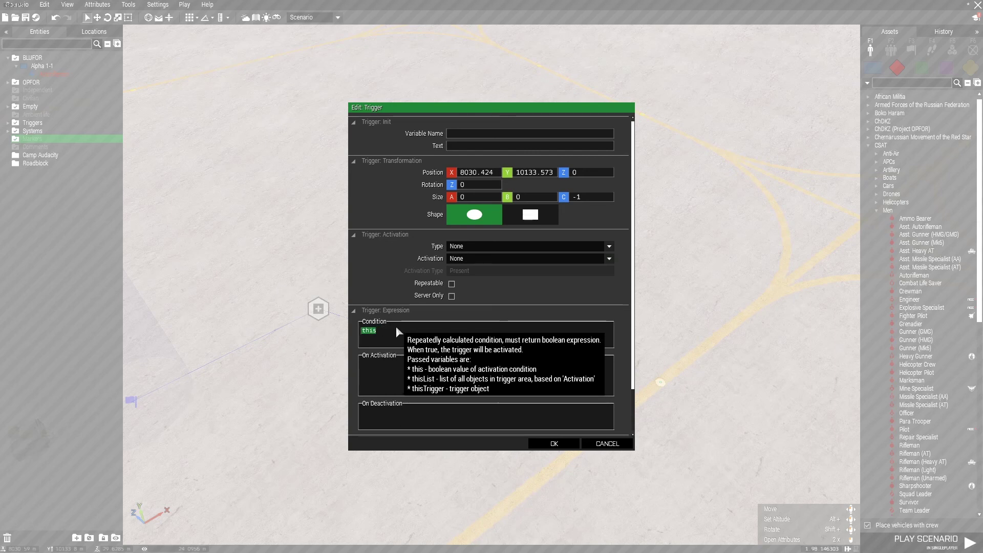
type("!alive Target1")
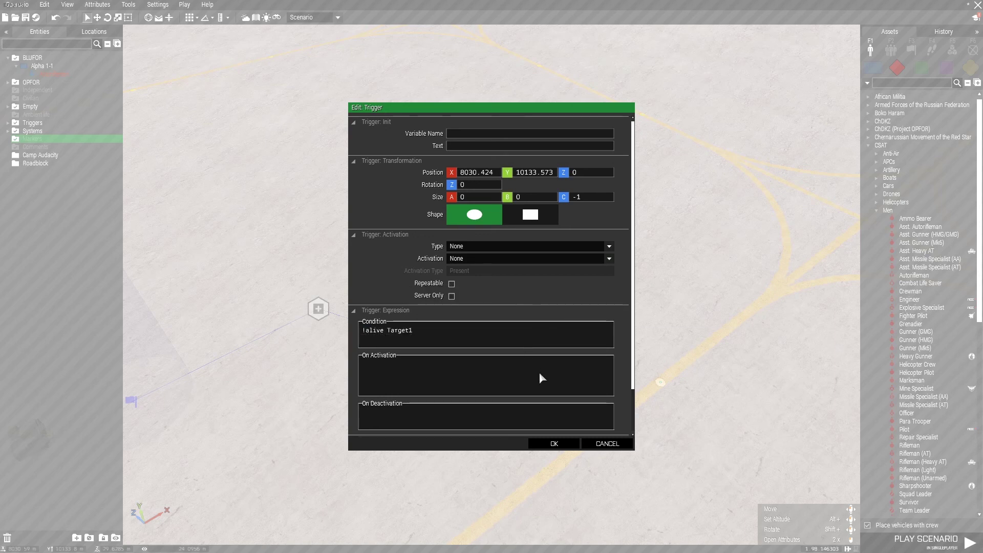
left_click(556, 442)
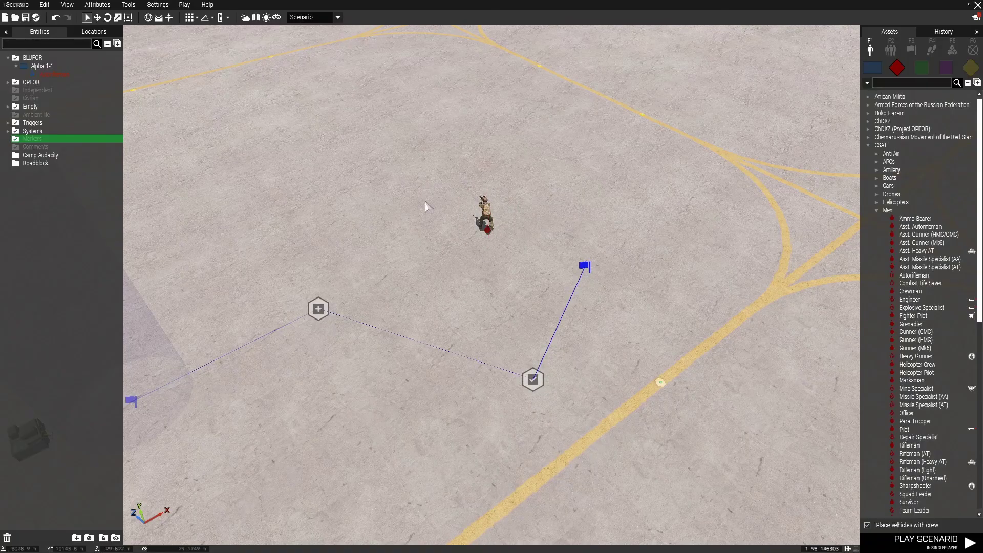
double_click(588, 265)
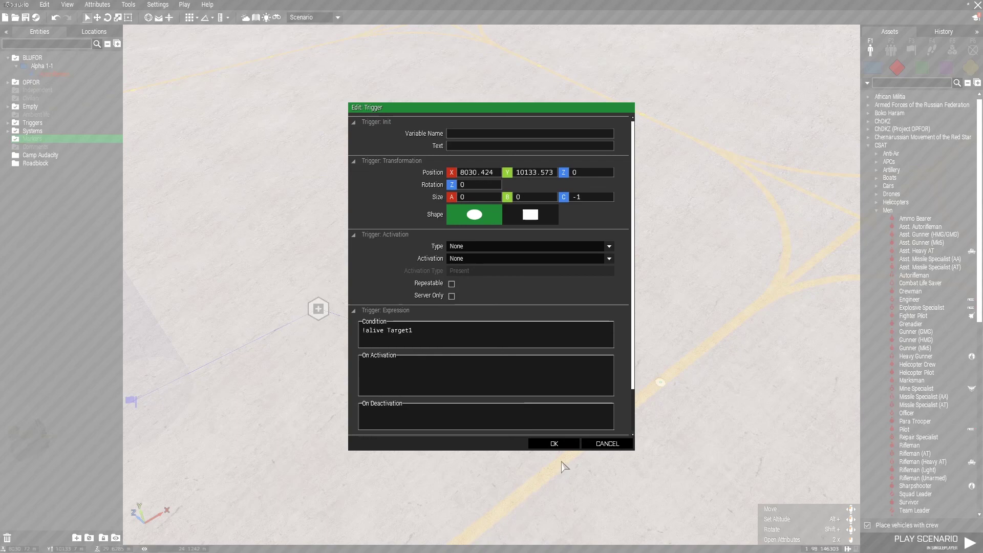
left_click(554, 443)
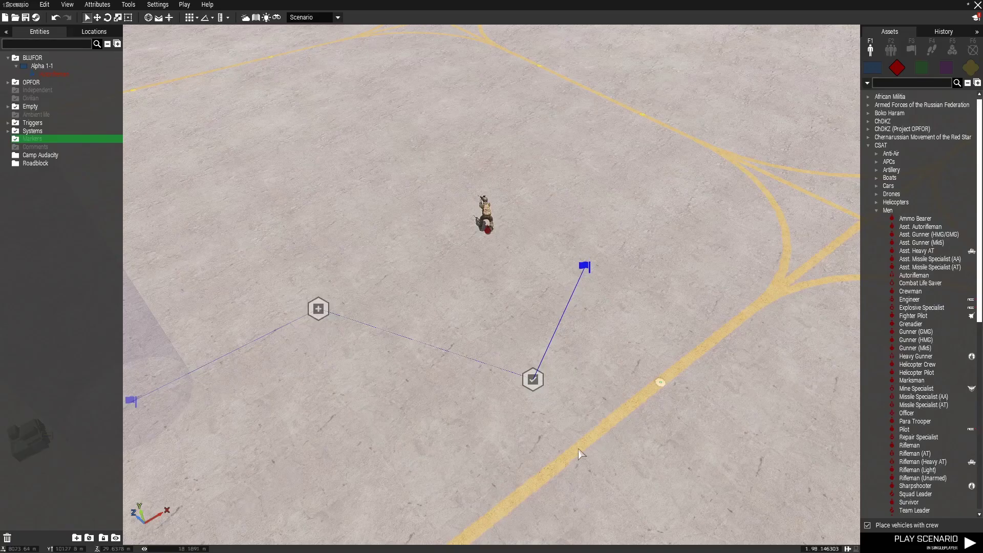
- Preview the scenario in singleplayer, shoot the Ammo Bearer to test the task's completion, and return to the editor
scroll(608, 421, "down", 3)
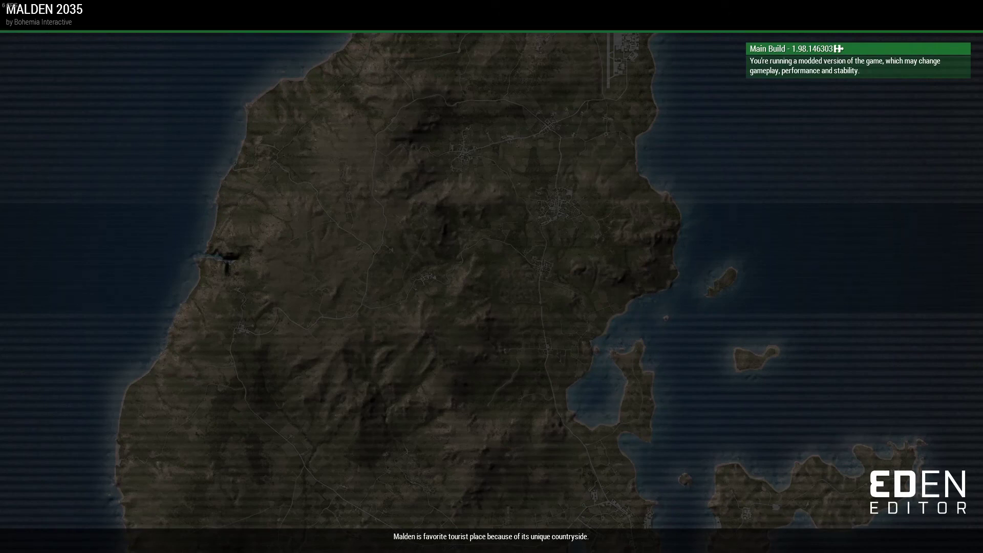
key("w")
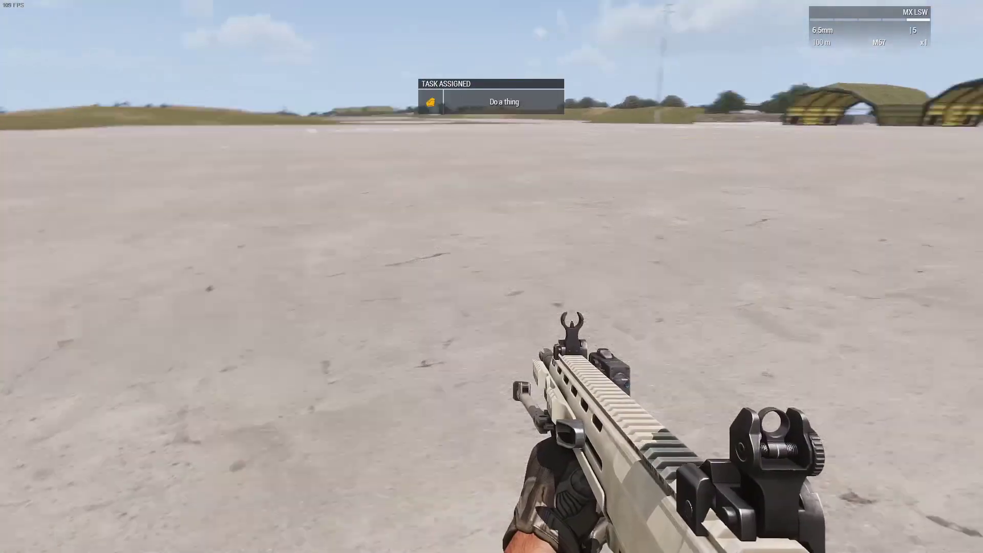
key("w")
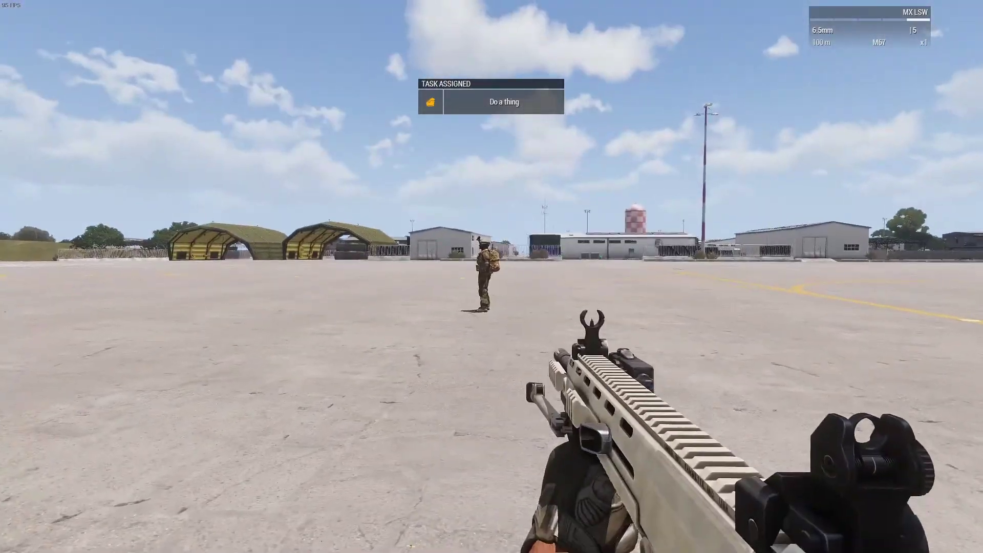
right_click(491, 276)
left_click(492, 277)
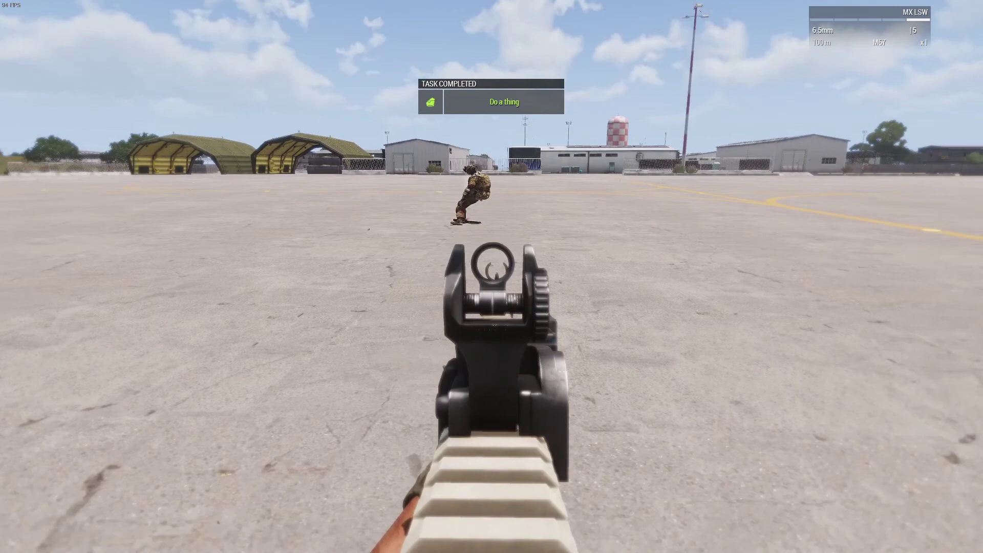
right_click(492, 276)
key("w")
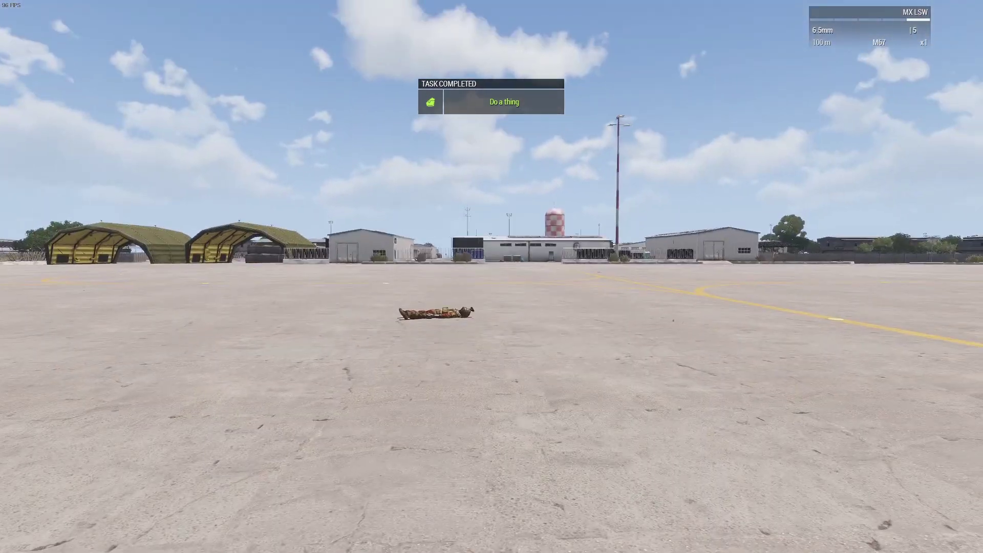
key("w")
key("Escape")
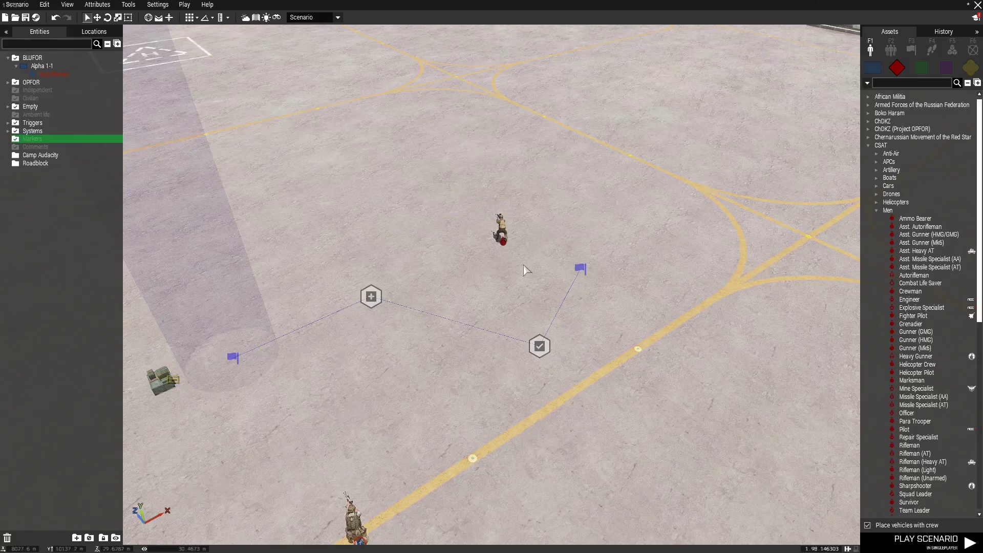
- Delete the Set Task State module between the Create Task module and the second trigger
right_click_drag(524, 269, 542, 318)
scroll(542, 318, "down", 2)
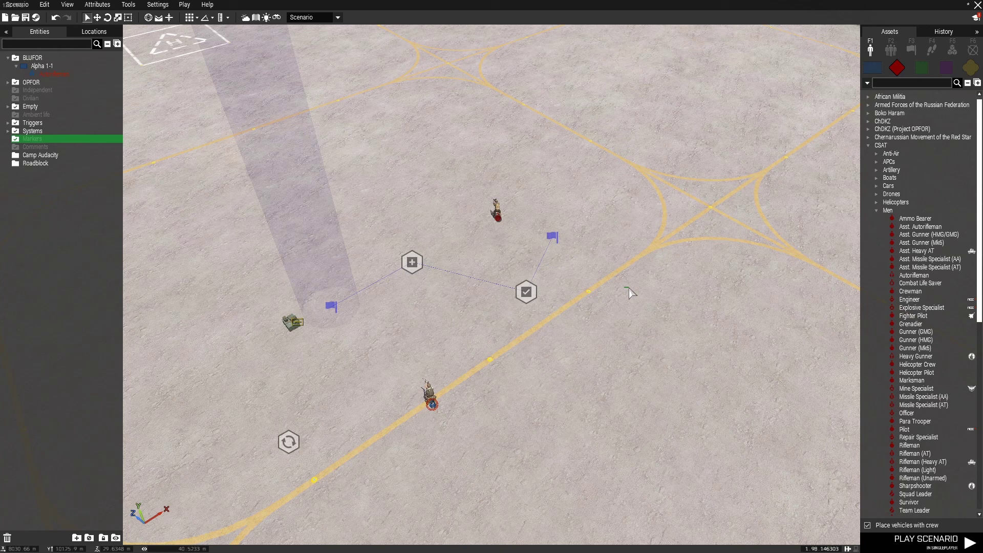
left_click_drag(629, 287, 541, 295)
scroll(560, 313, "up", 2)
mouse_move(563, 308)
right_mouse_down()
mouse_move(558, 322)
mouse_move(557, 308)
right_mouse_up()
left_click_drag(523, 246, 505, 275)
key("Delete")
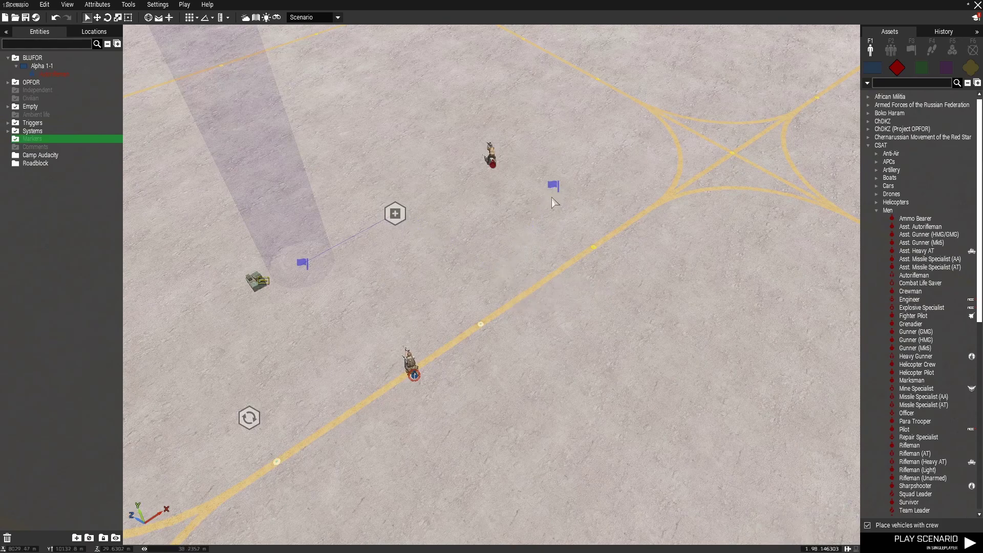
- Enter "call BIS_fnc_endMission" as the On Activation expression of the trigger with the "!alive Target1" condition
double_click(553, 185)
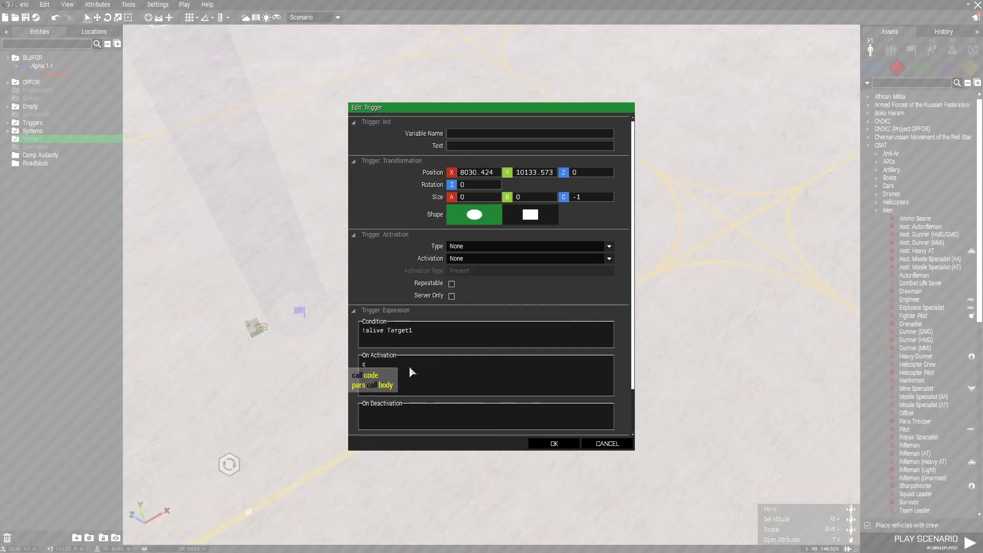
type("call BIS")
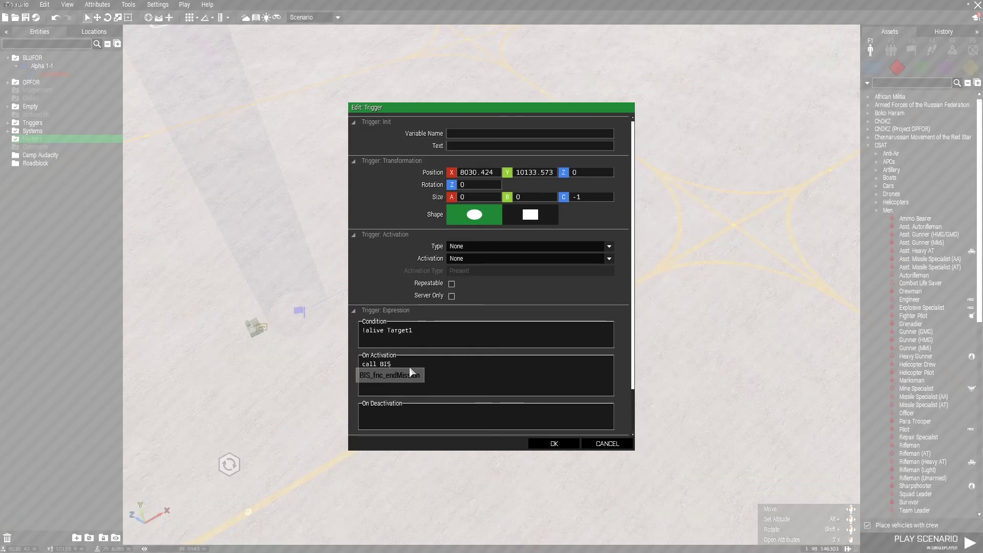
type("_fnc_")
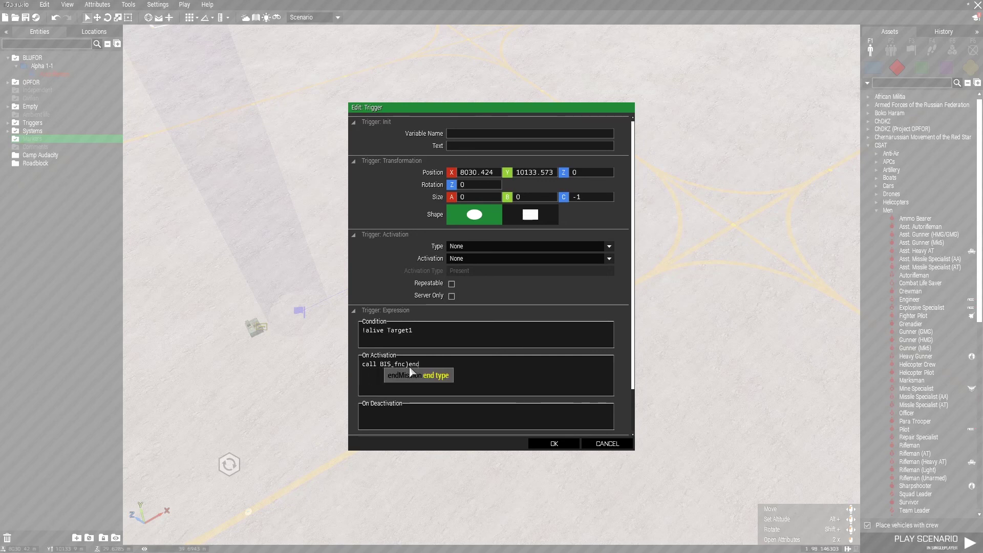
type("endMission")
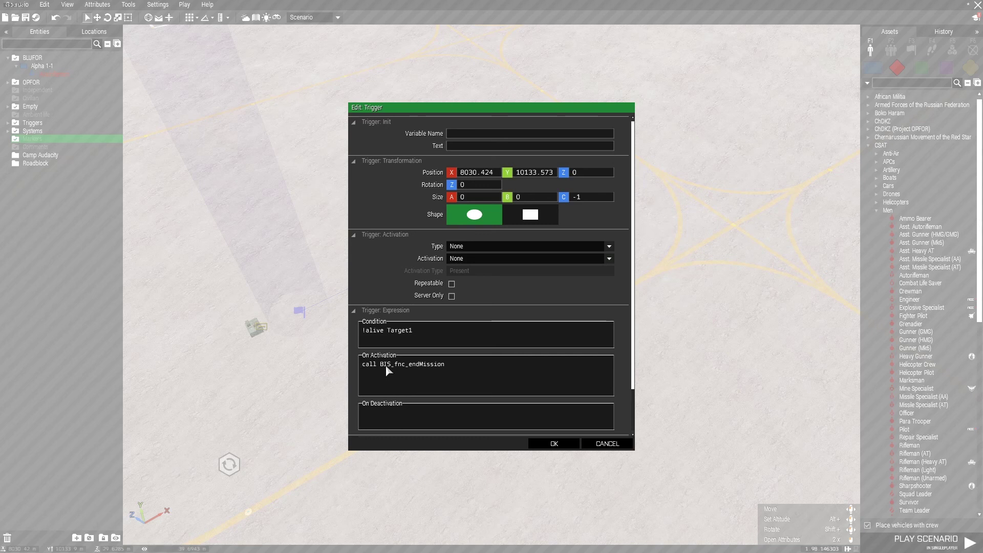
- Complete the On Activation code as ["MissionCompleted",true,true,true,true] call BIS_fnc_endMission; and save the trigger's attributes
type("[]")
type("\"")
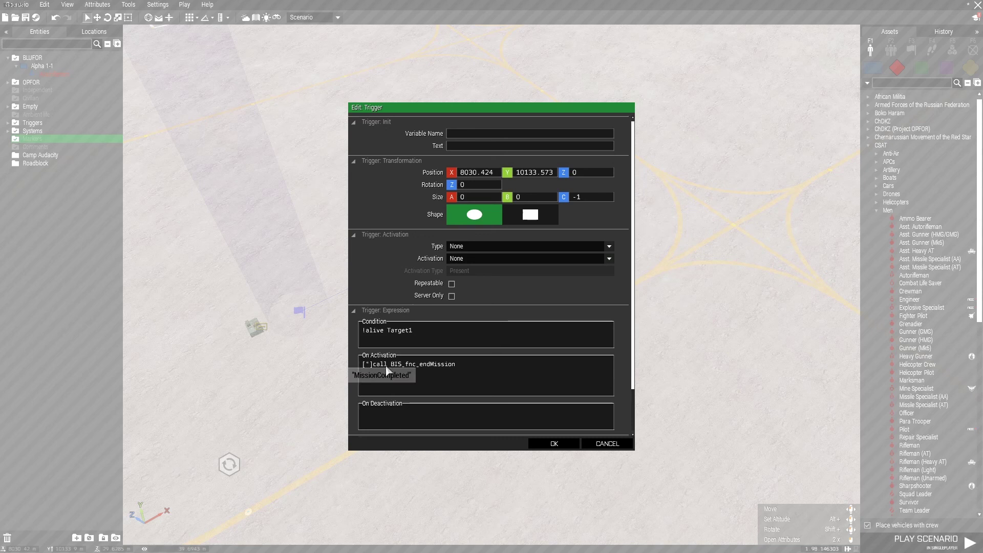
type("Mission")
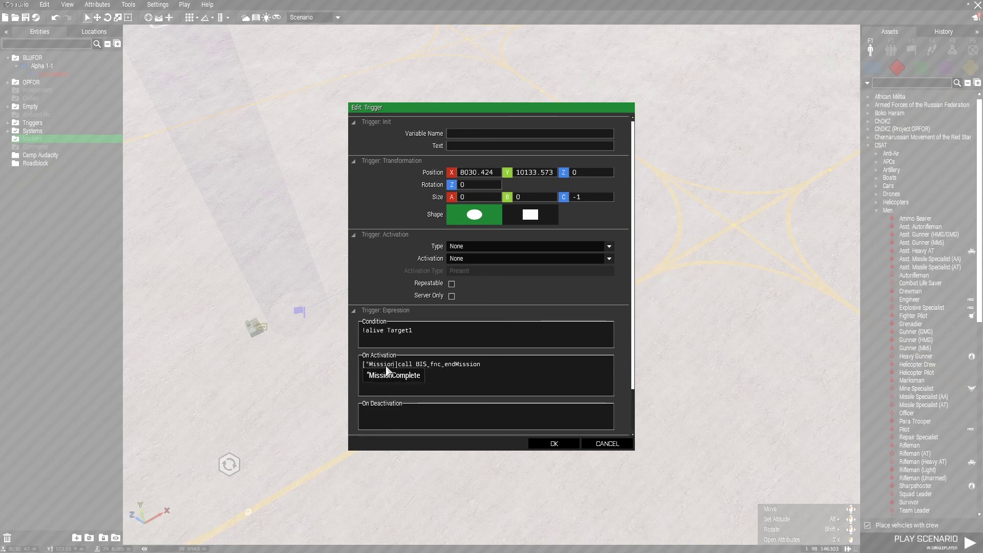
type("Completed\",")
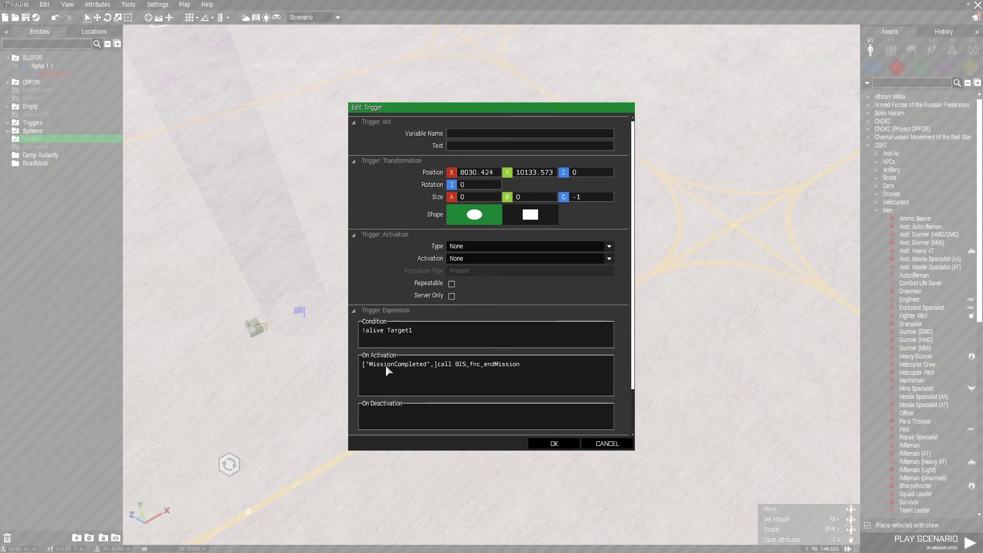
type("true,")
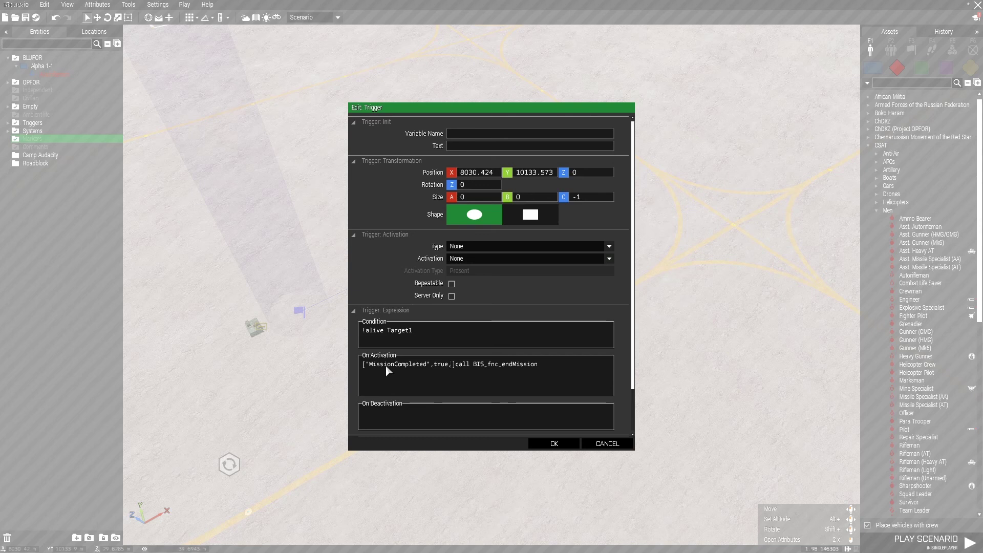
type("true,")
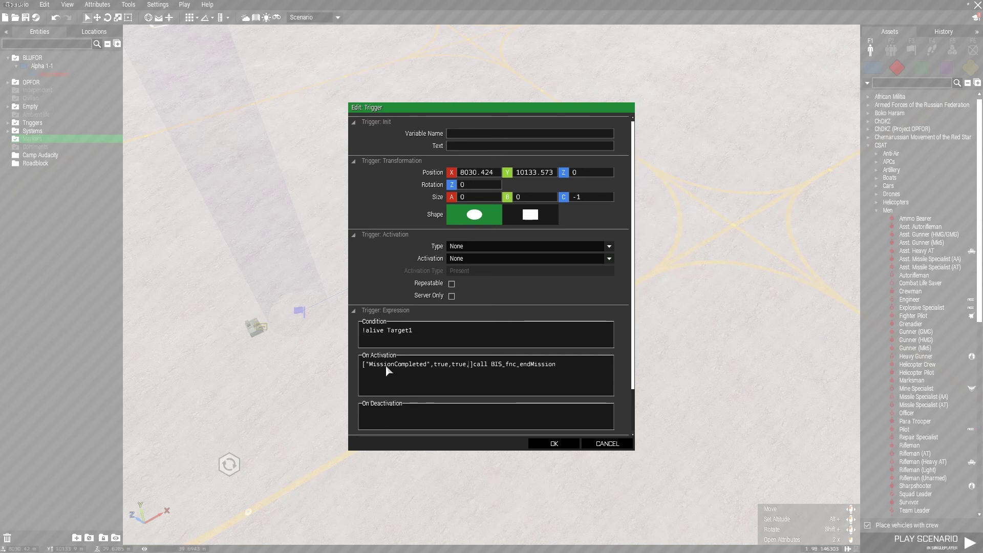
type("true,true")
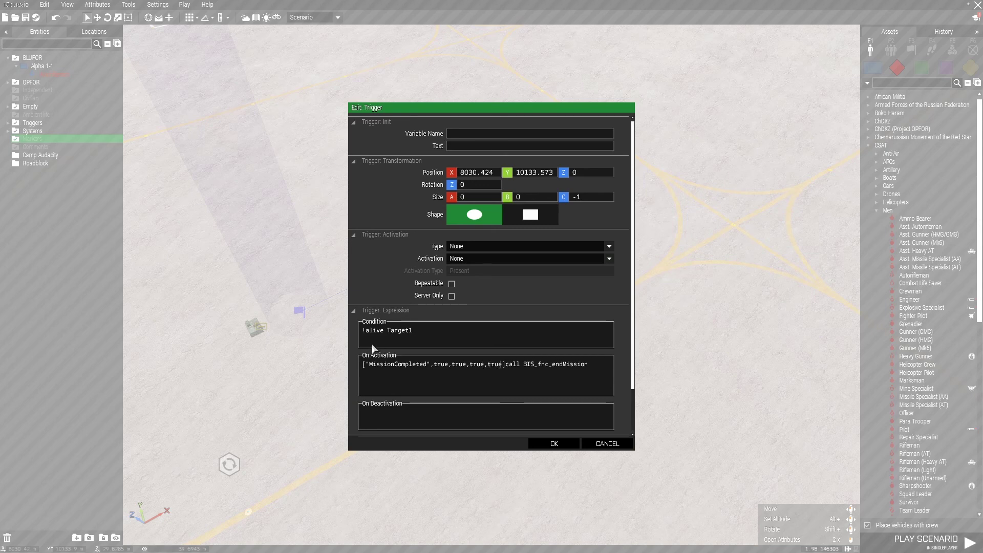
left_click(525, 371)
left_click(506, 364)
type(";")
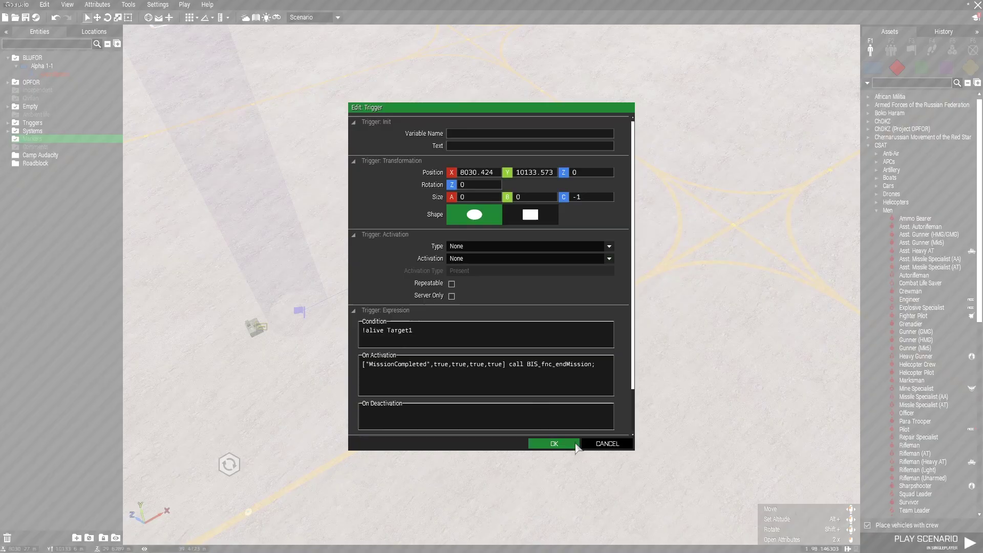
left_click(558, 443)
- Preview the scenario again, shoot the Ammo Bearer to test the mission ending, and pause the game
key("Return")
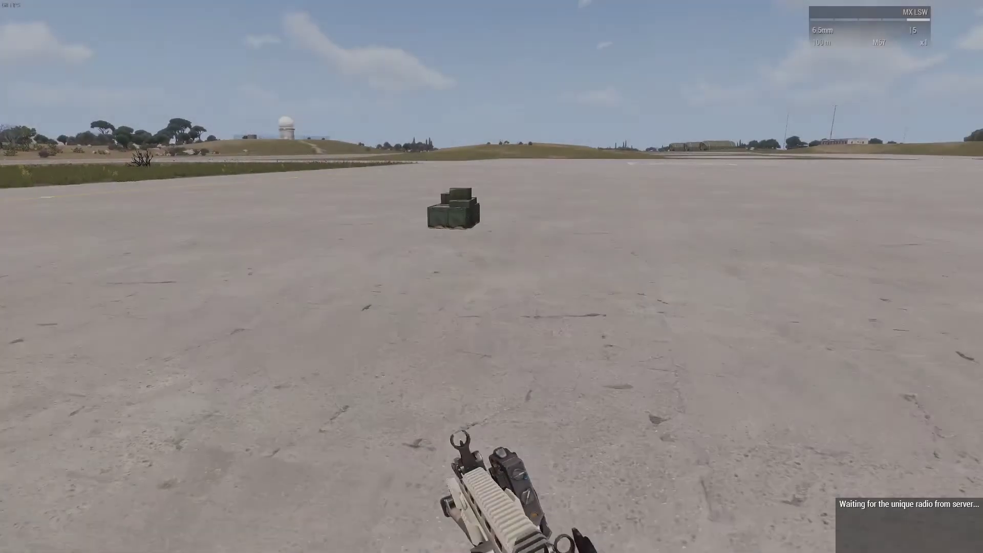
key("w")
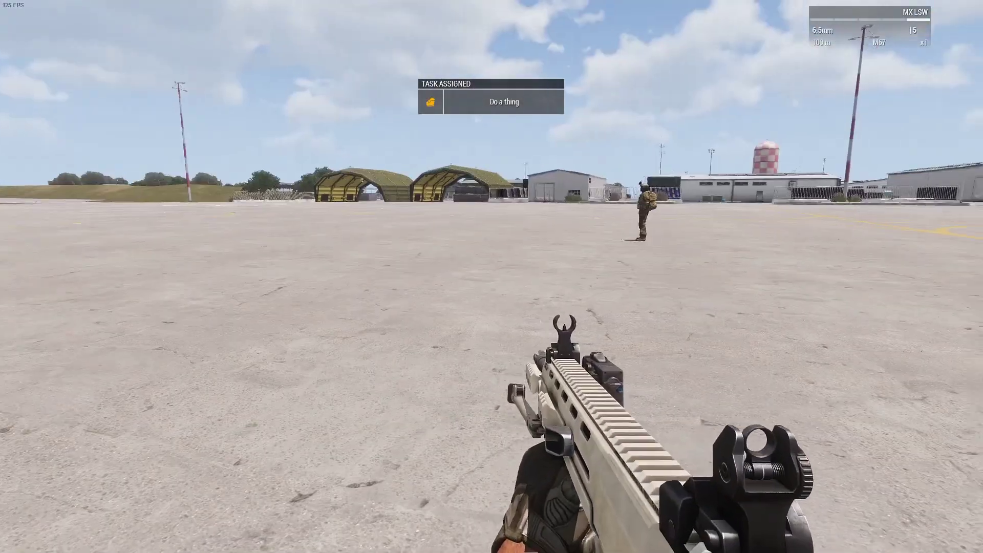
right_click(492, 277)
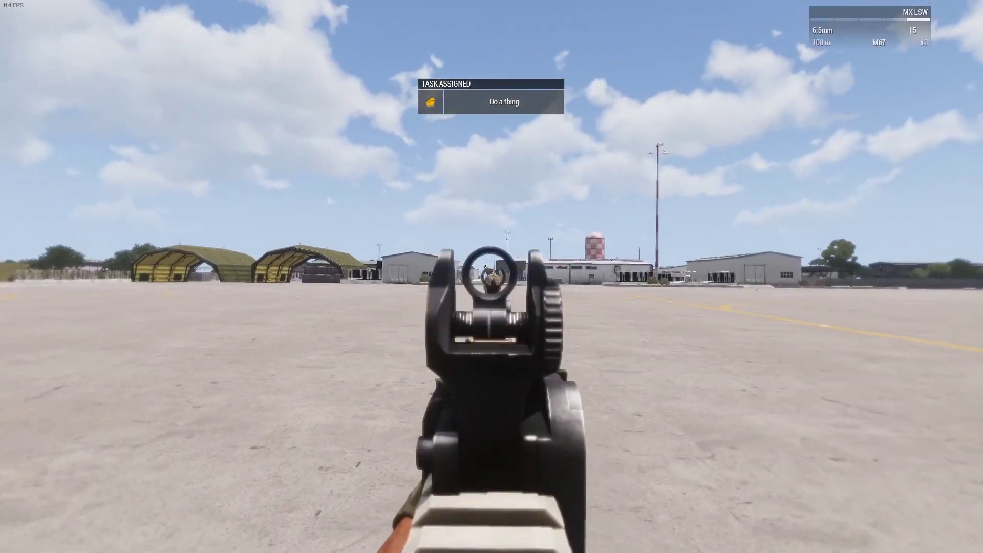
left_click(492, 277)
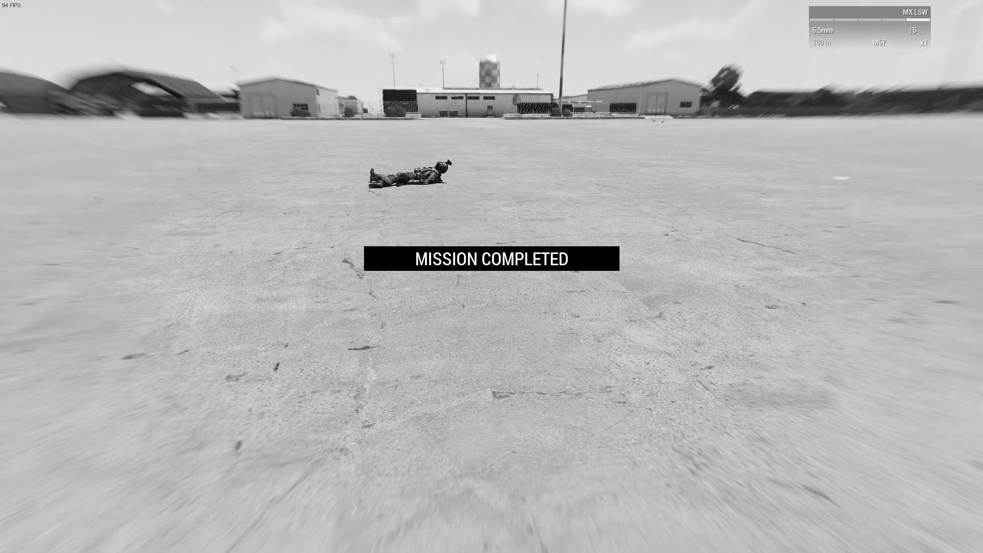
key("Escape")
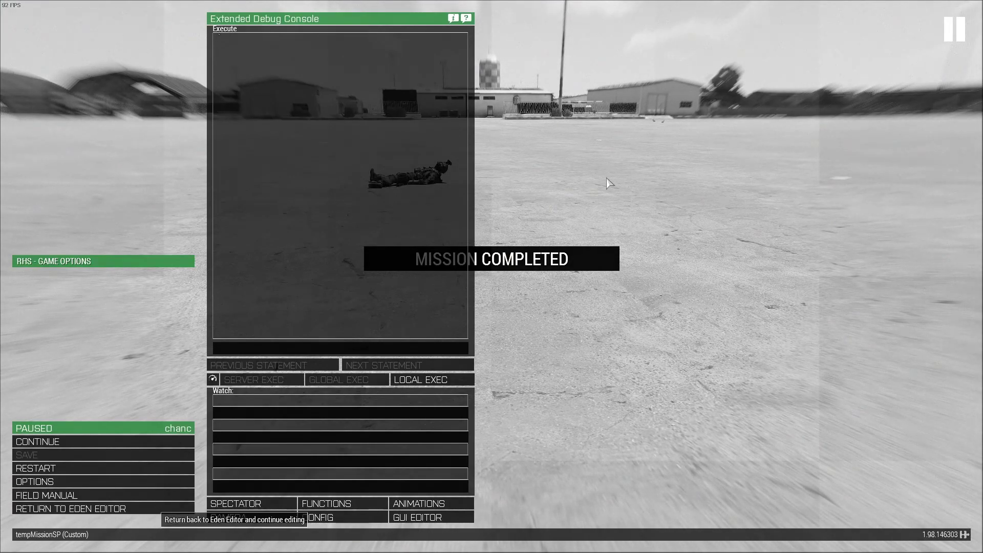